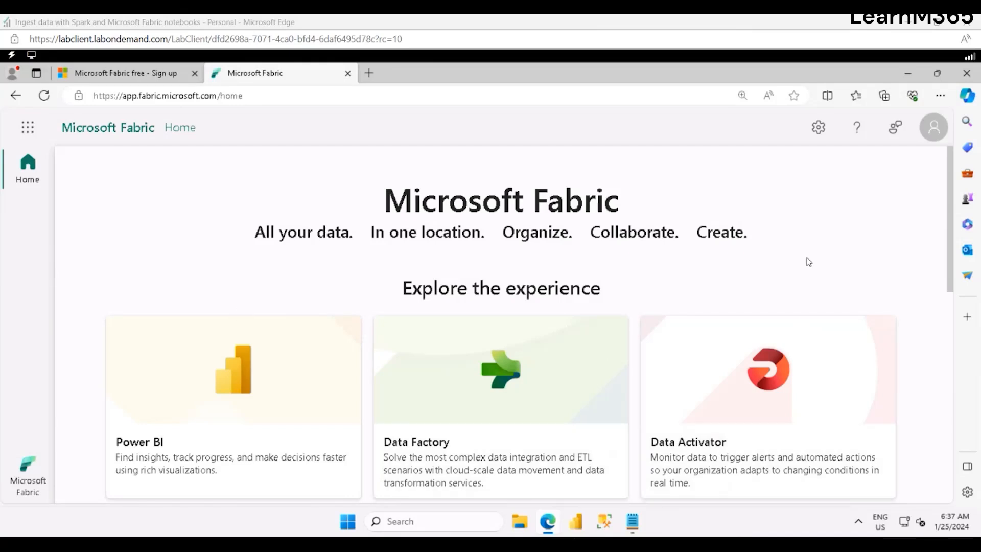
# - Open the Synapse Data Engineering experience from the Microsoft Fabric home page
pyautogui.scroll(-2, 809, 262)
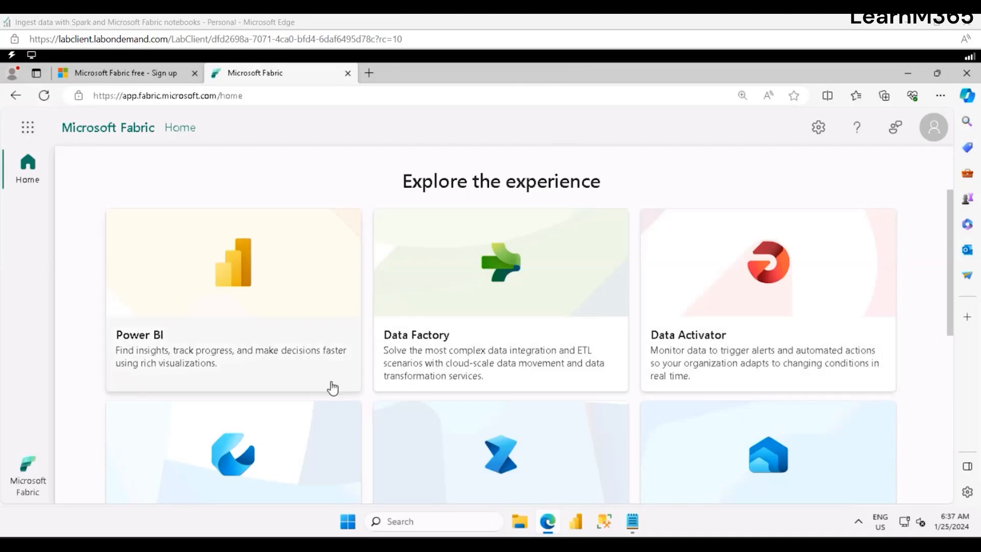
pyautogui.scroll(-3, 333, 388)
pyautogui.click(303, 381)
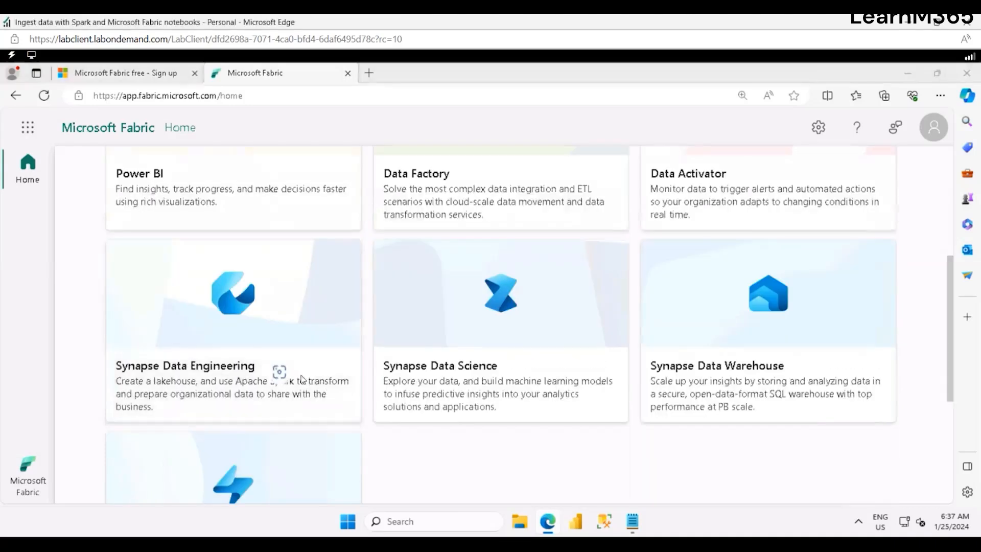
pyautogui.click(230, 382)
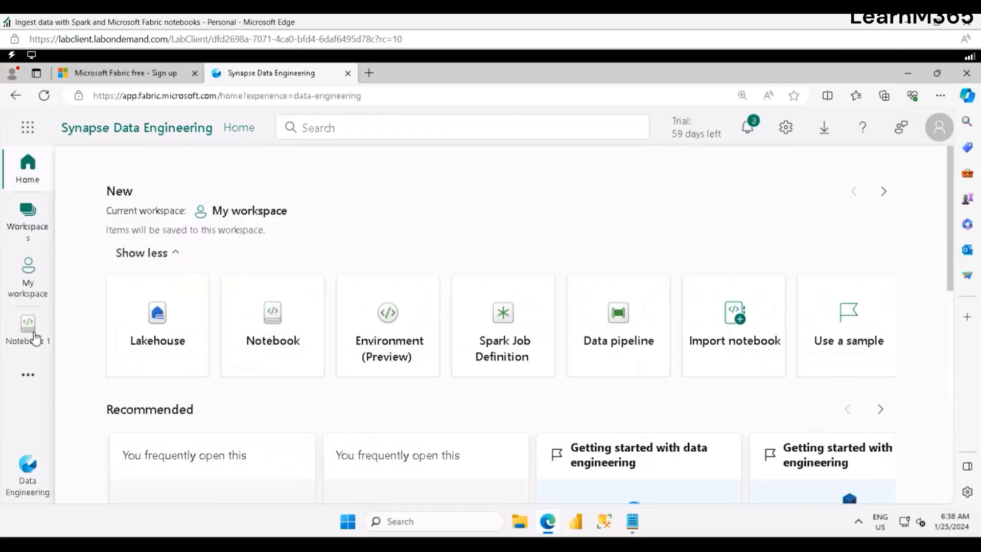
# - Create a new workspace named pipeline_workspace1, leaving its description and domain empty
pyautogui.click(29, 217)
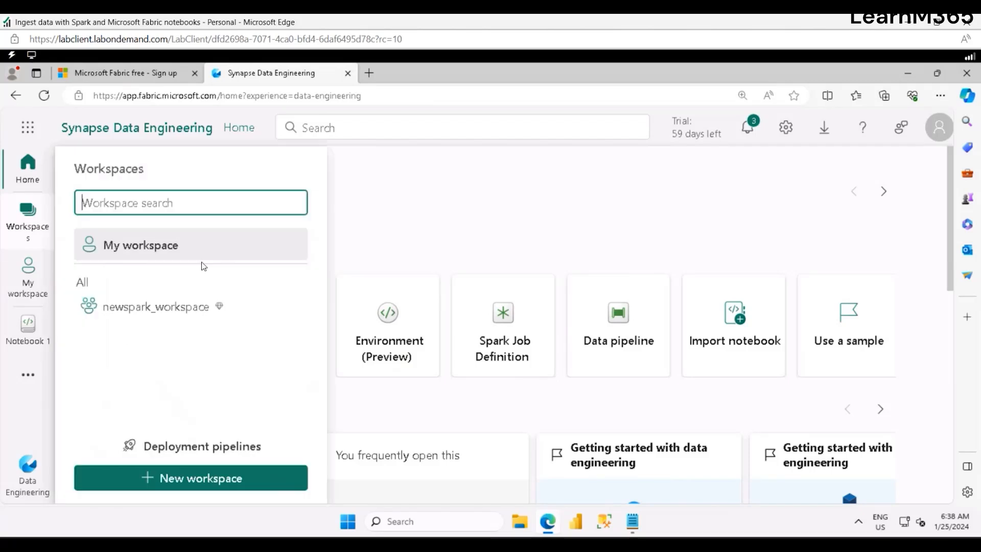
pyautogui.click(181, 484)
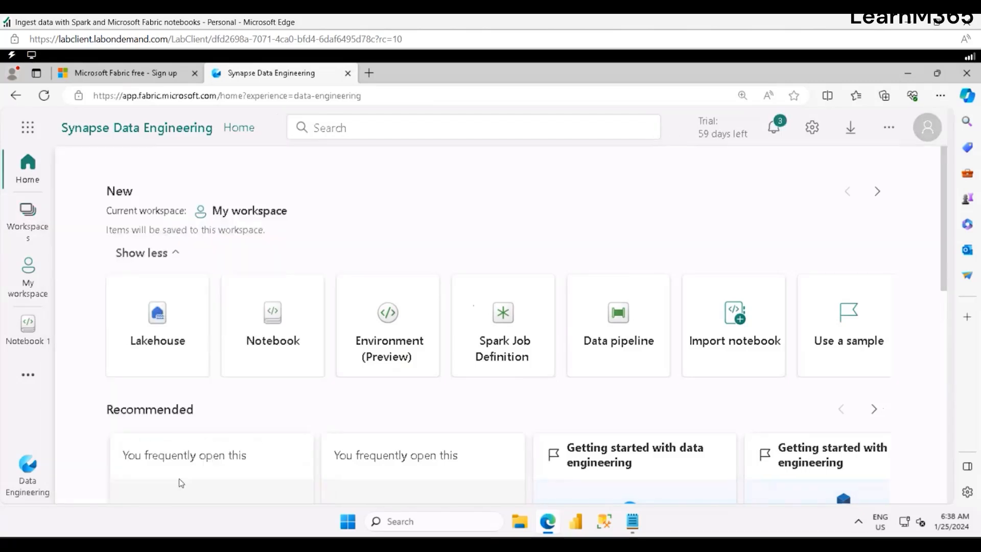
pyautogui.click(560, 225)
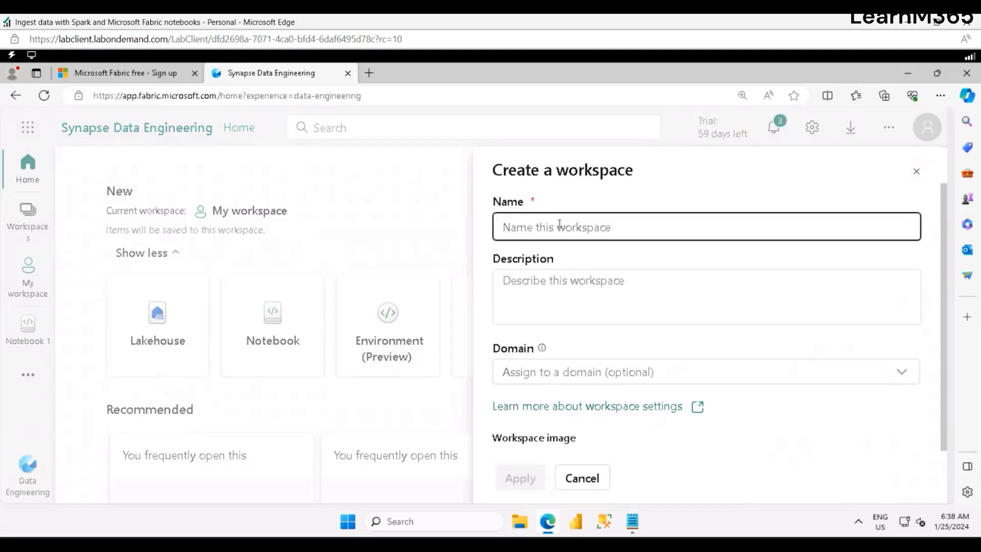
pyautogui.write('pipelin')
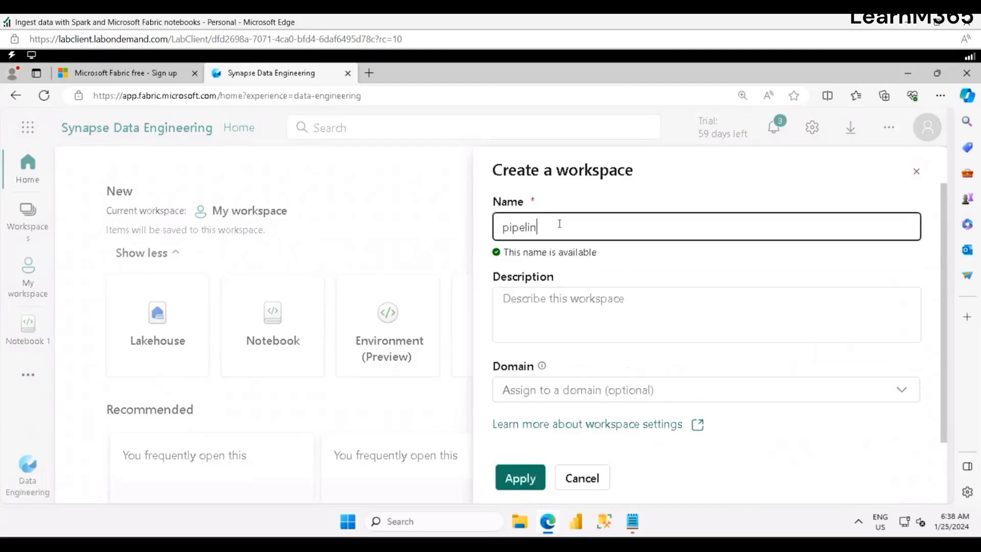
pyautogui.write('e_')
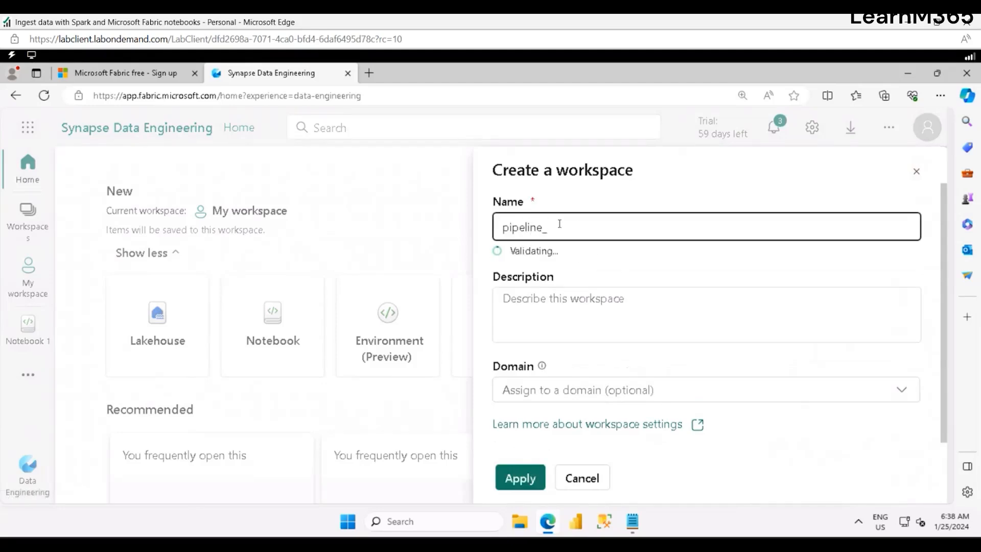
pyautogui.write('workspa')
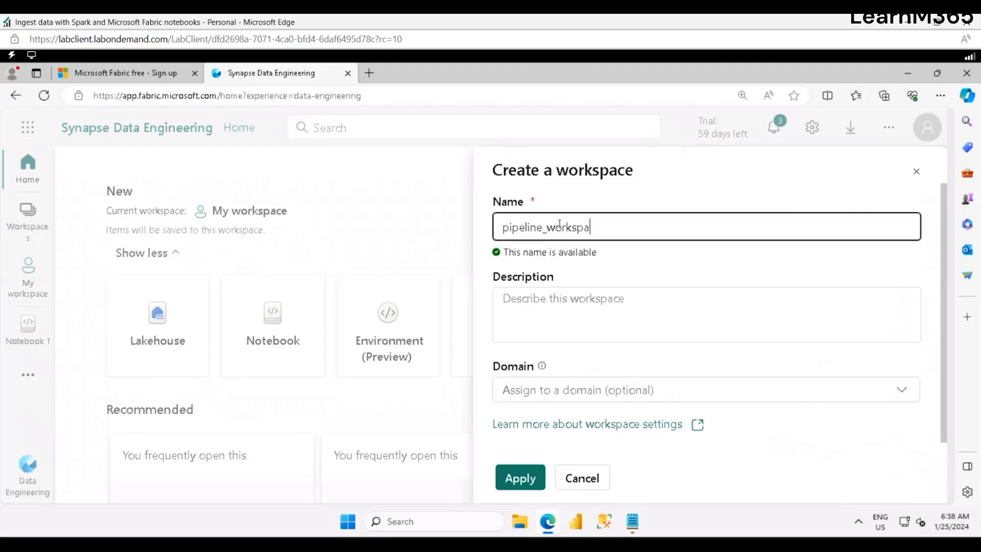
pyautogui.write('ce')
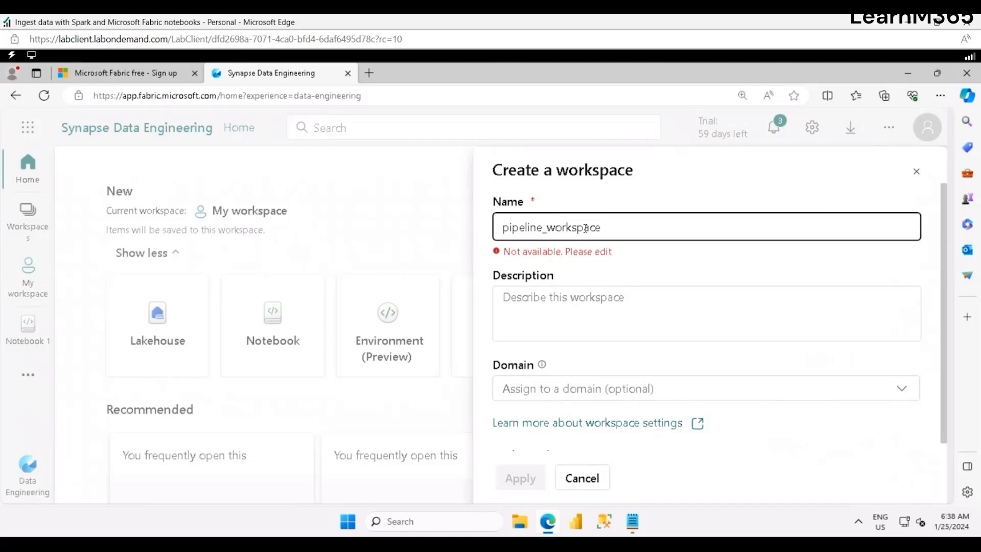
pyautogui.write('1')
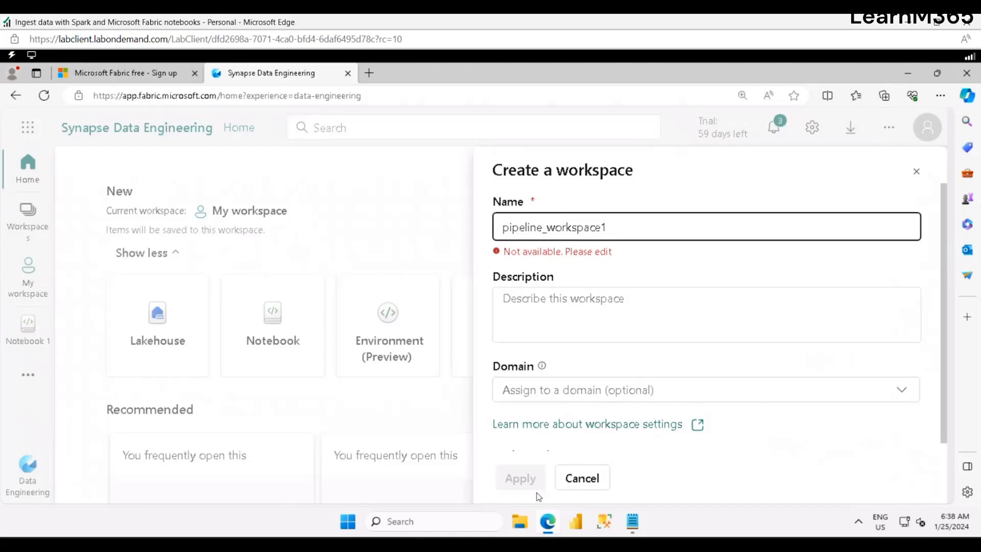
pyautogui.click(527, 478)
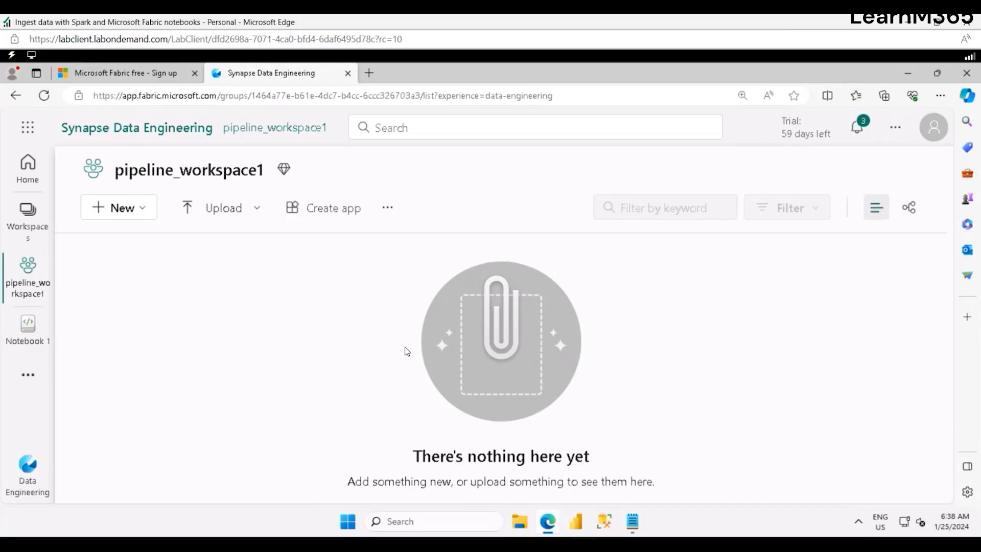
# - Return to the Synapse Data Engineering home and create a lakehouse named mynewlakehouse in pipeline_workspace1
pyautogui.click(146, 134)
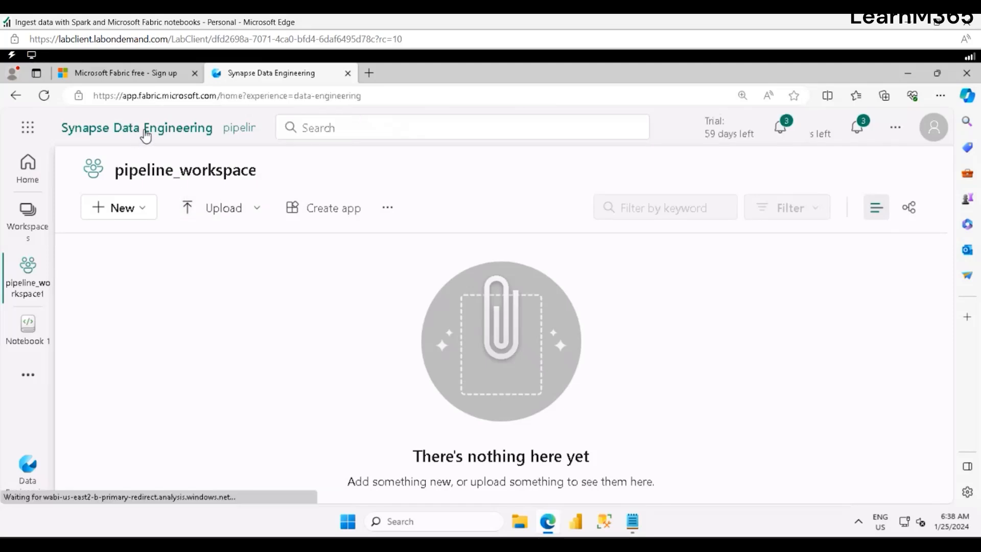
pyautogui.click(182, 346)
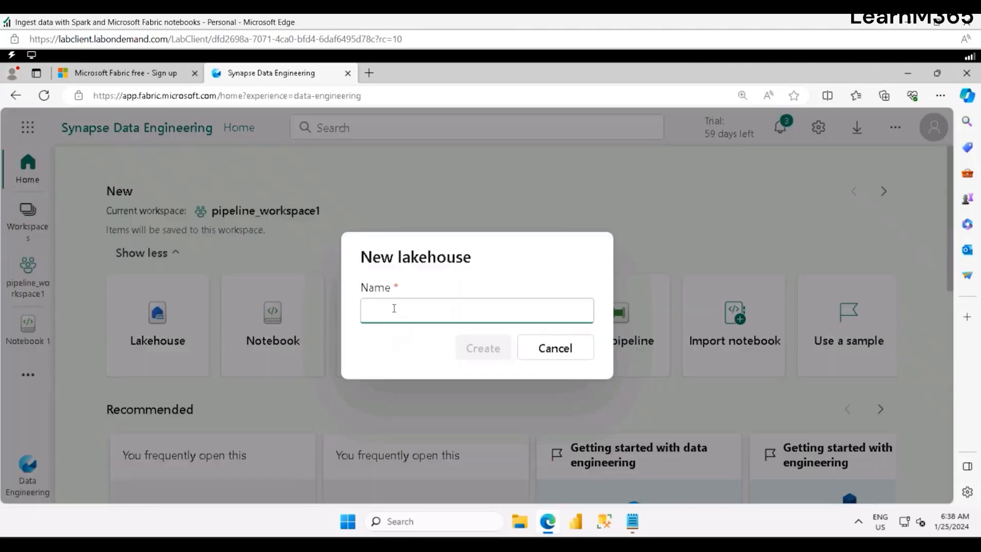
pyautogui.click(392, 311)
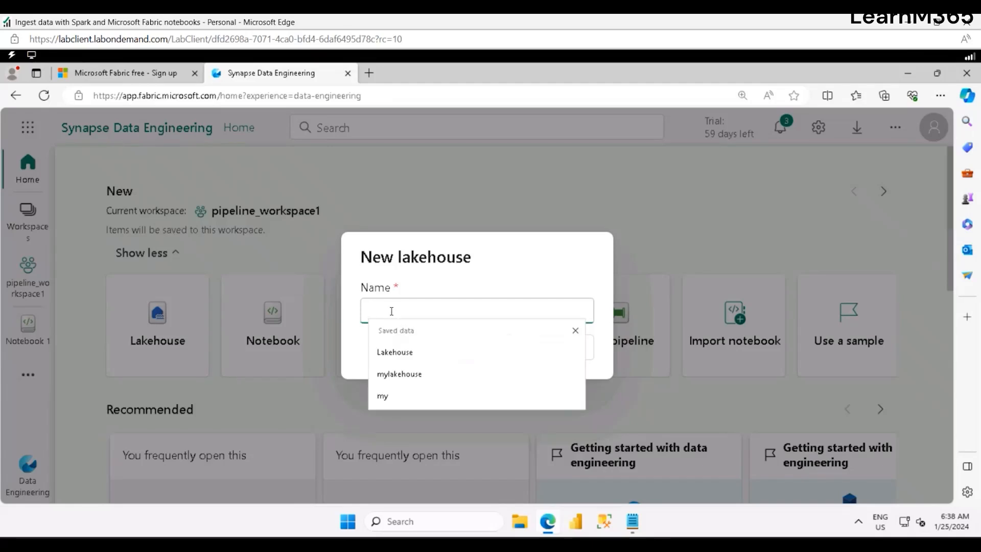
pyautogui.write('m')
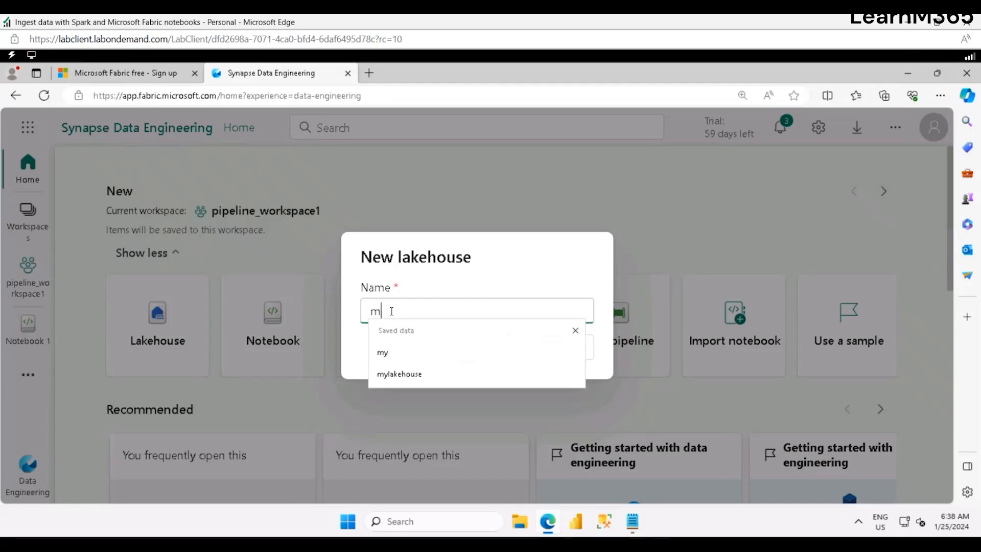
pyautogui.write('ynewlak')
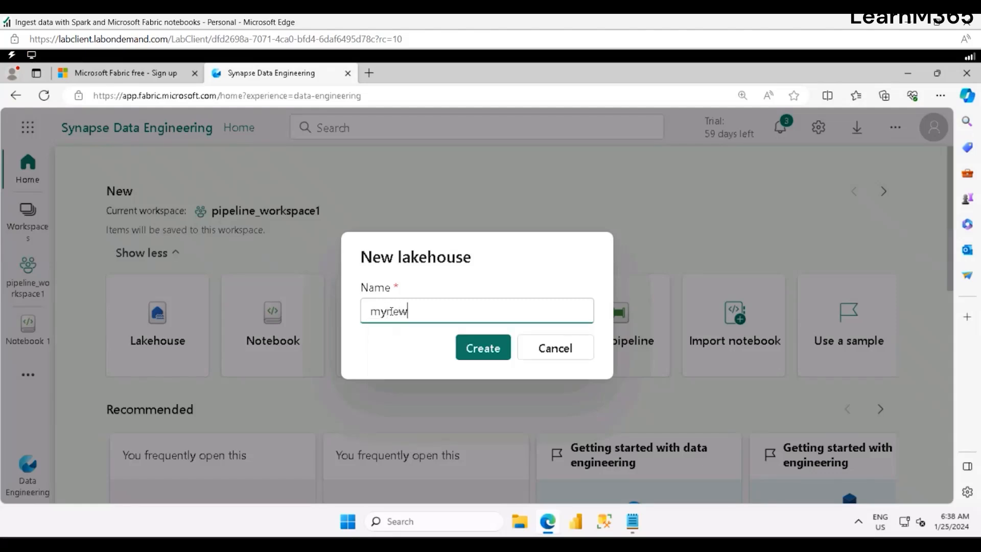
pyautogui.write('ehouse')
pyautogui.click(478, 343)
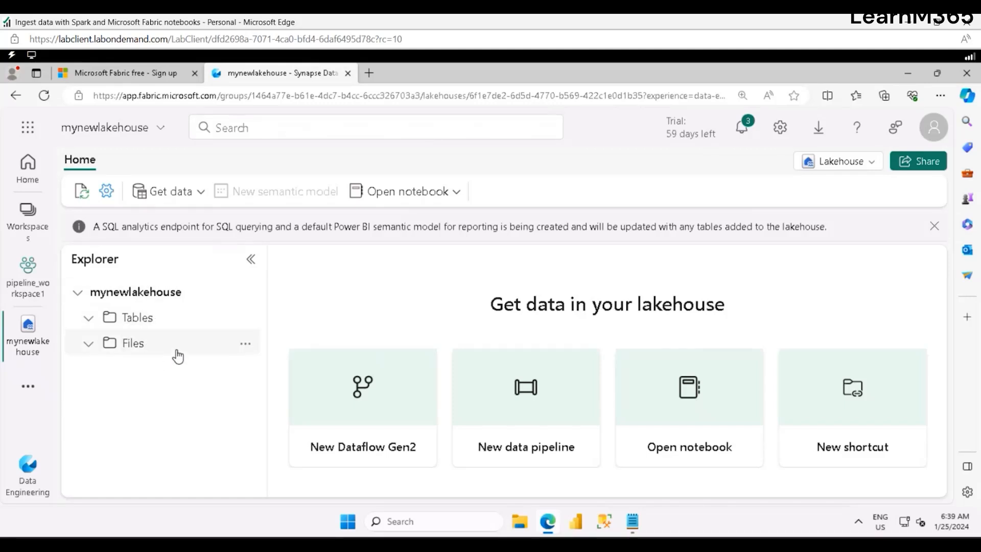
# - Create a subfolder named new_data under the Files folder of mynewlakehouse
pyautogui.click(247, 346)
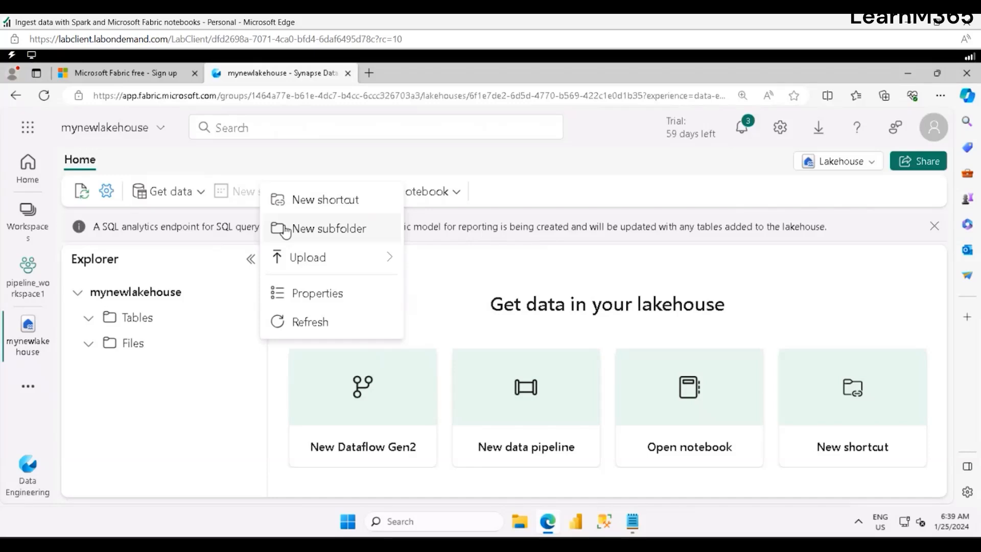
pyautogui.click(285, 230)
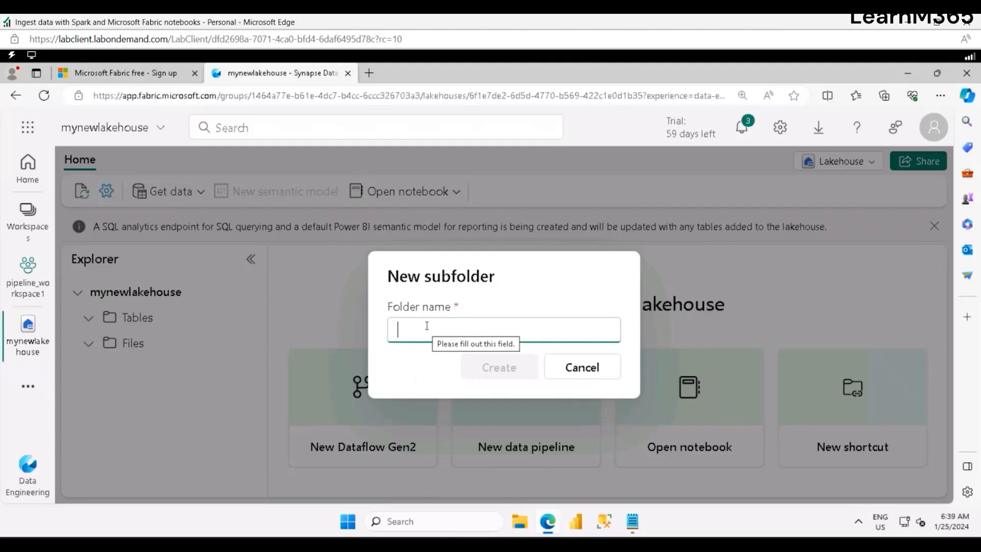
pyautogui.write('new_dat')
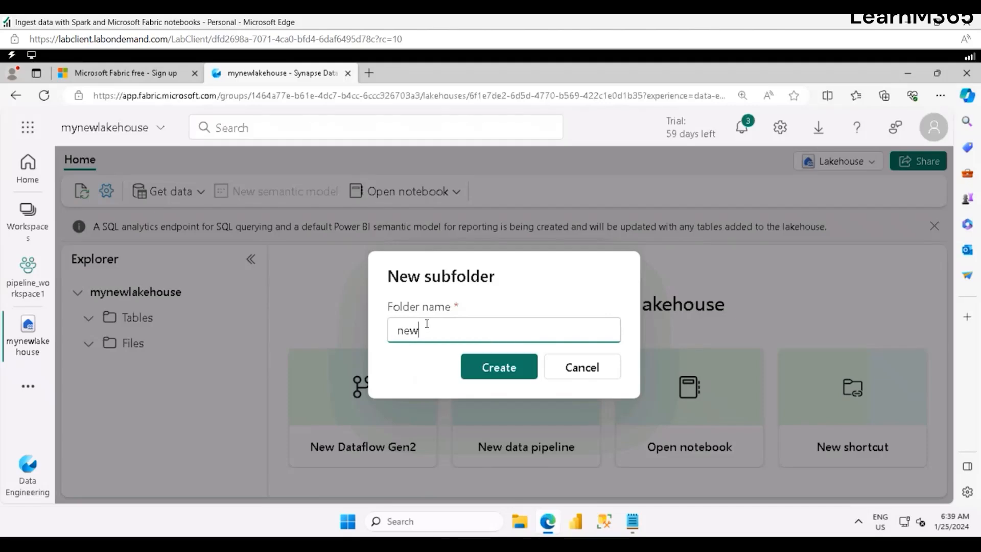
pyautogui.write('a')
pyautogui.click(505, 368)
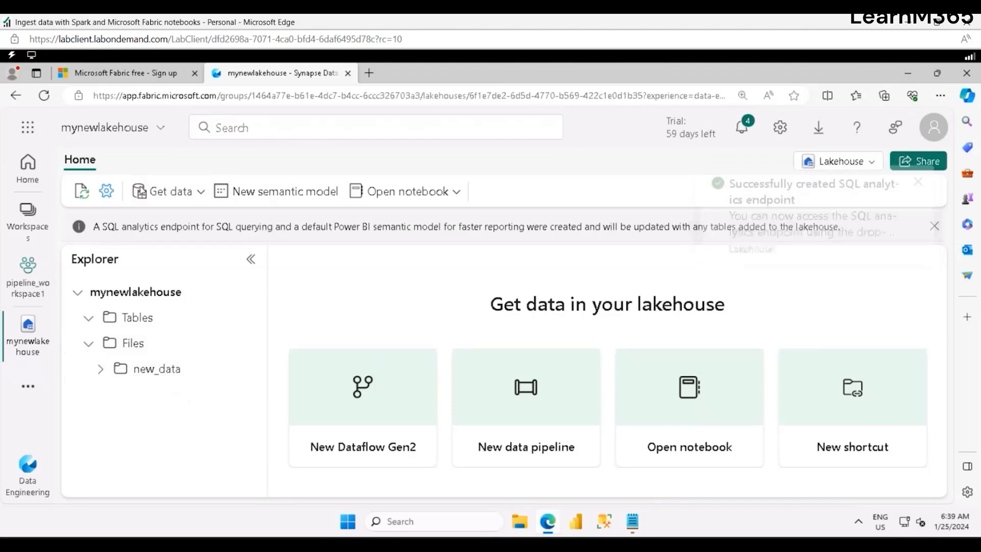
# - Create a new data pipeline named Ingest Sales Data from the lakehouse
pyautogui.click(579, 407)
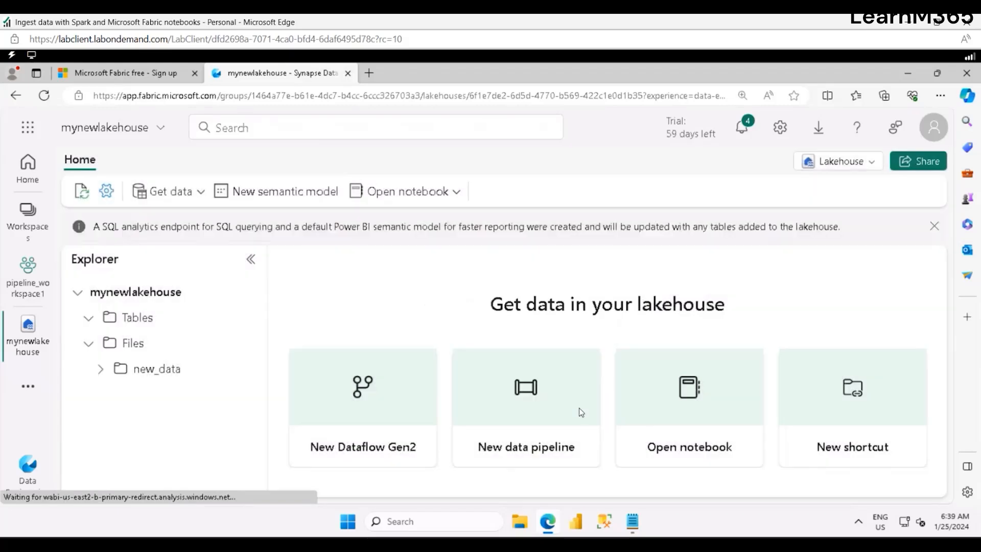
pyautogui.click(581, 412)
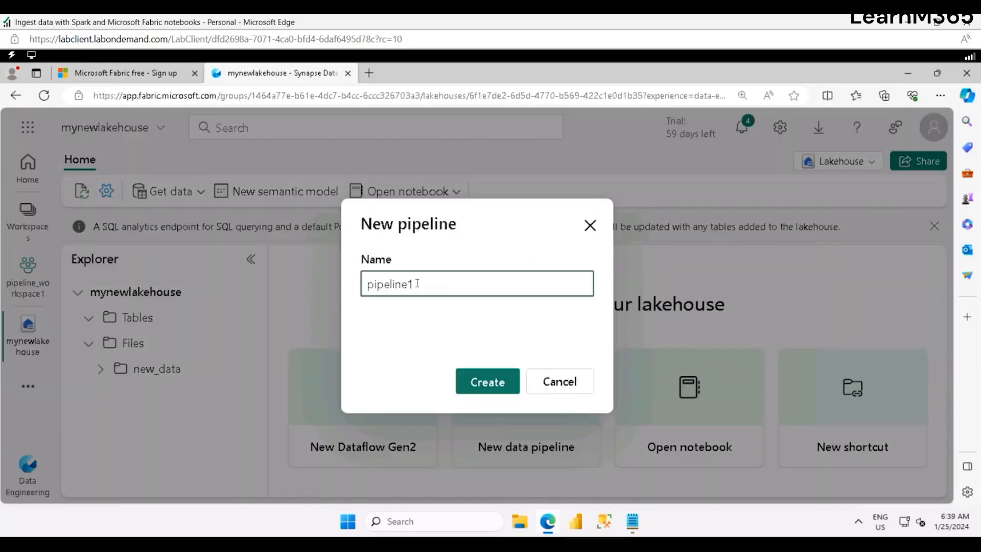
pyautogui.moveTo(416, 284); pyautogui.dragTo(327, 287)
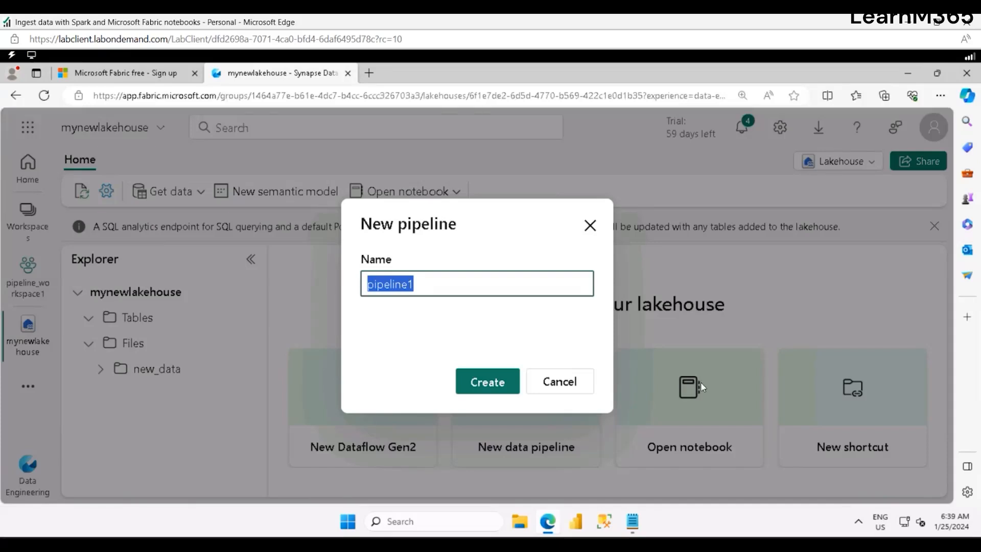
pyautogui.write('Ingest ')
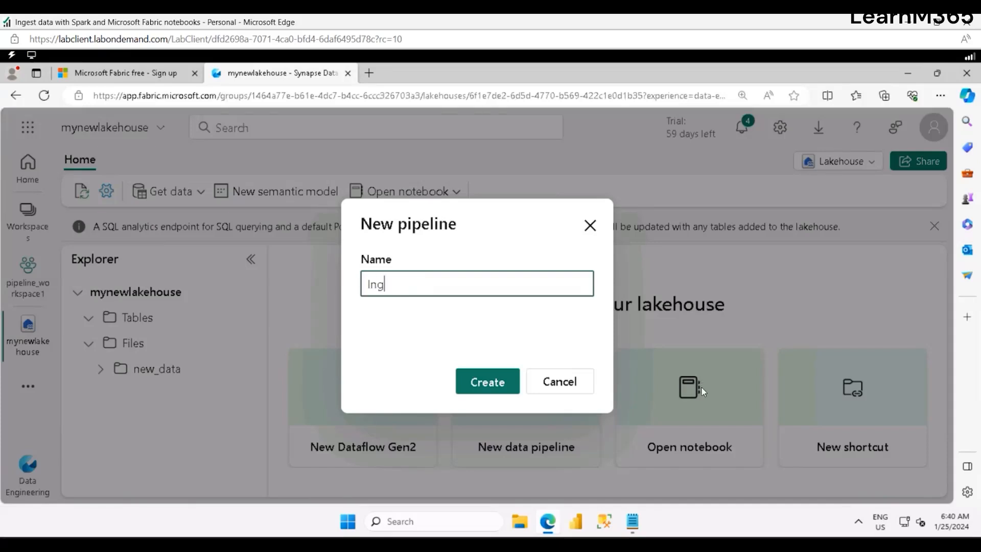
pyautogui.write('Sales Data')
pyautogui.click(479, 384)
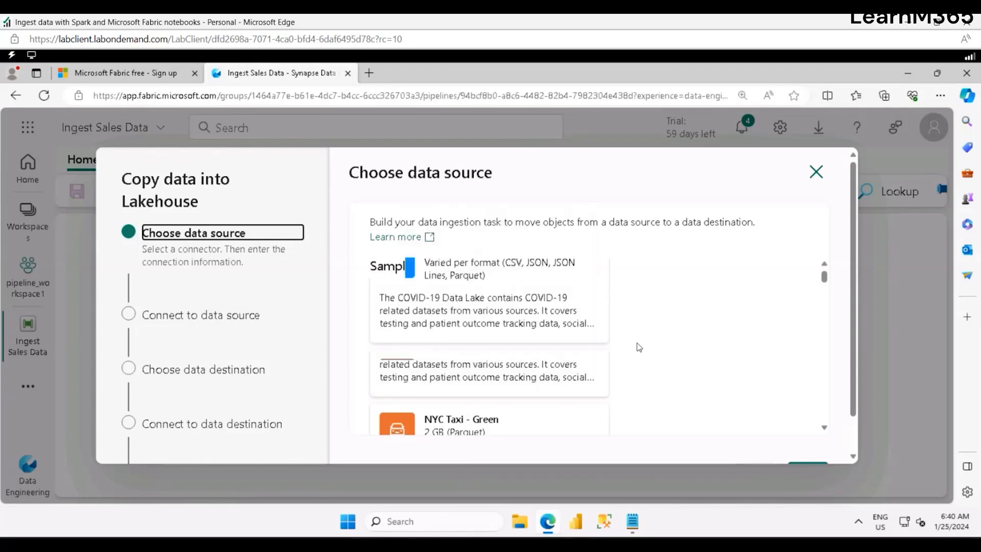
# - Choose HTTP from the Generic protocol category as the copy task's data source and proceed to its connection settings
pyautogui.scroll(-10, 639, 347)
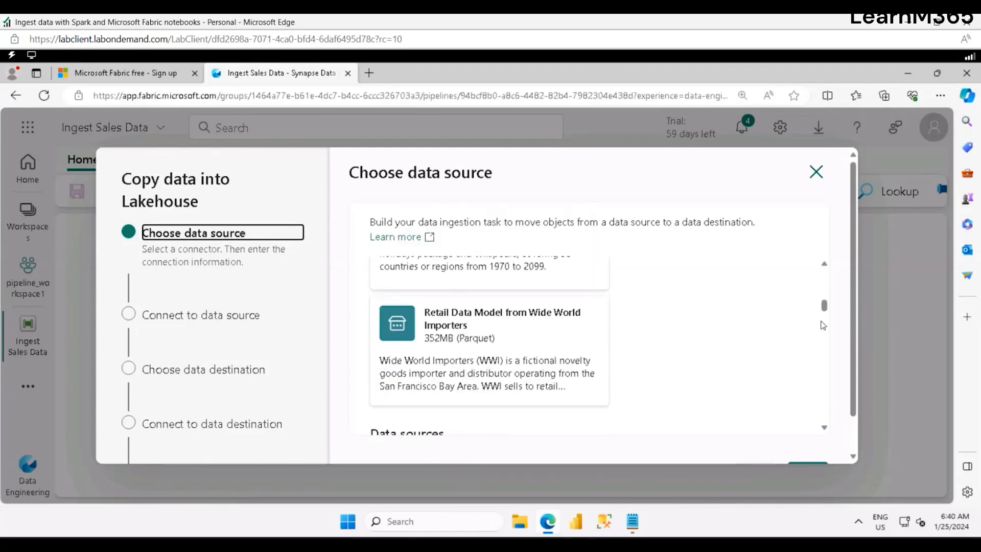
pyautogui.scroll(-1, 855, 309)
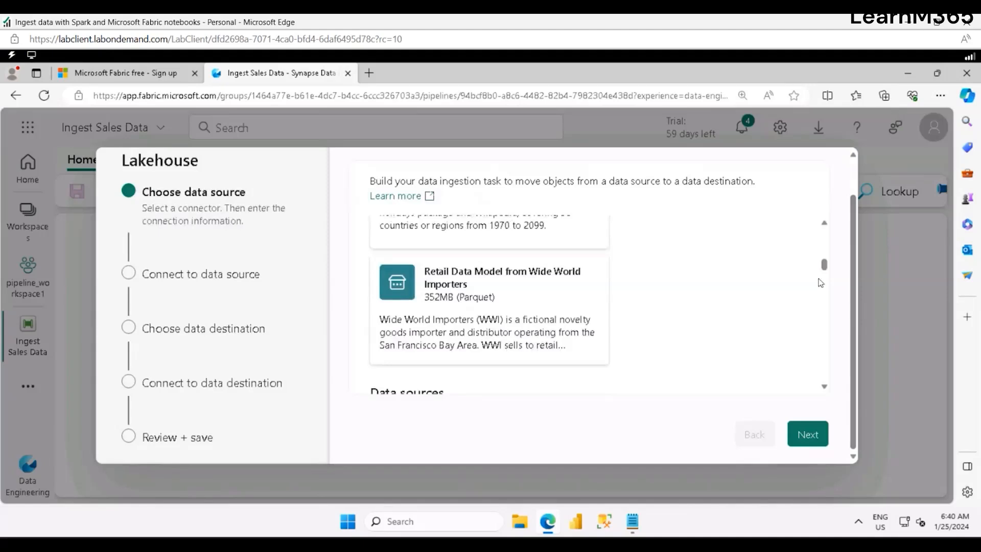
pyautogui.scroll(-5, 786, 314)
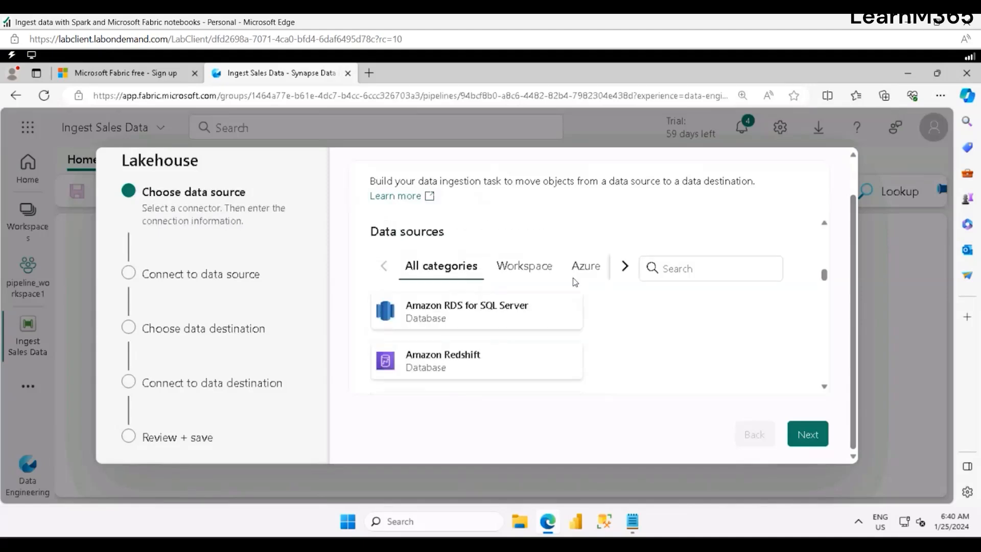
pyautogui.click(623, 266)
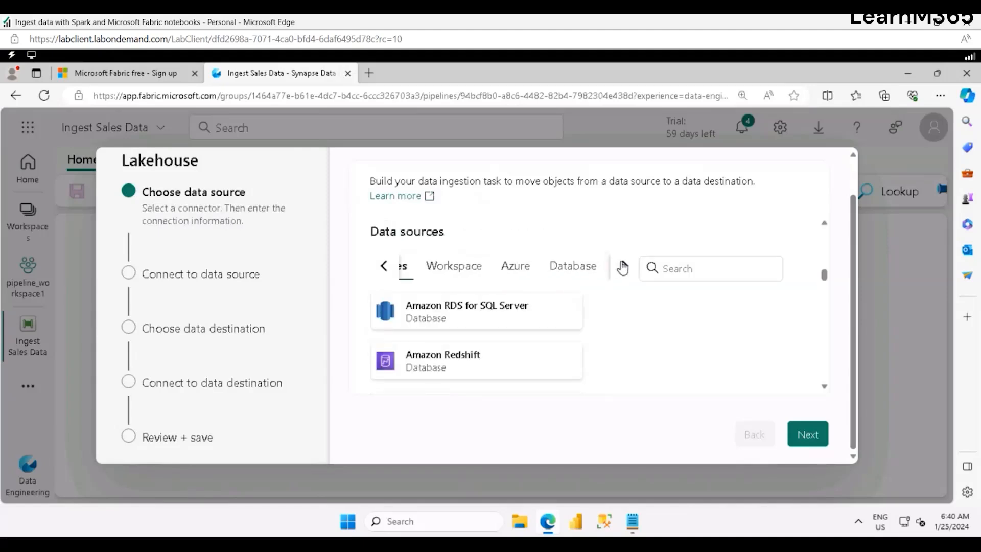
pyautogui.click(622, 267)
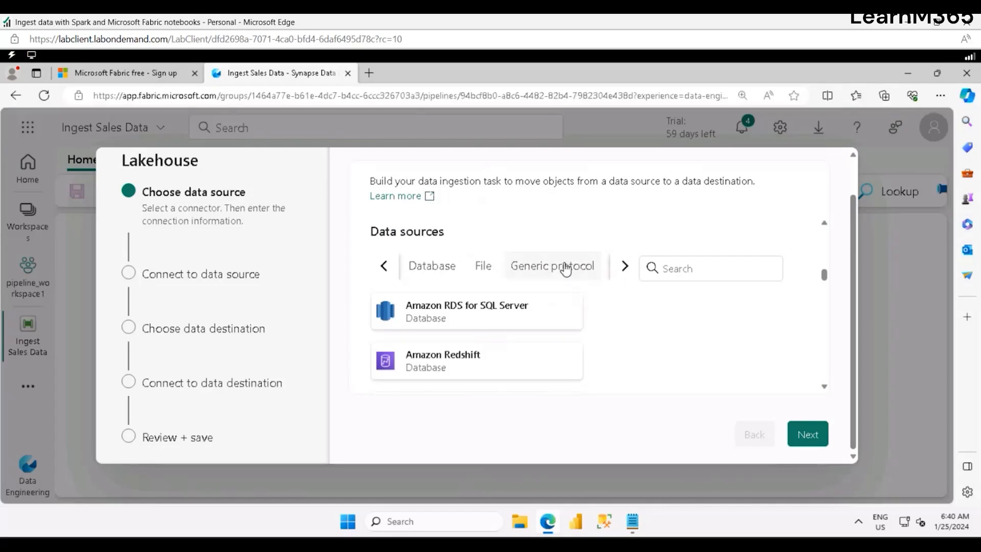
pyautogui.click(561, 269)
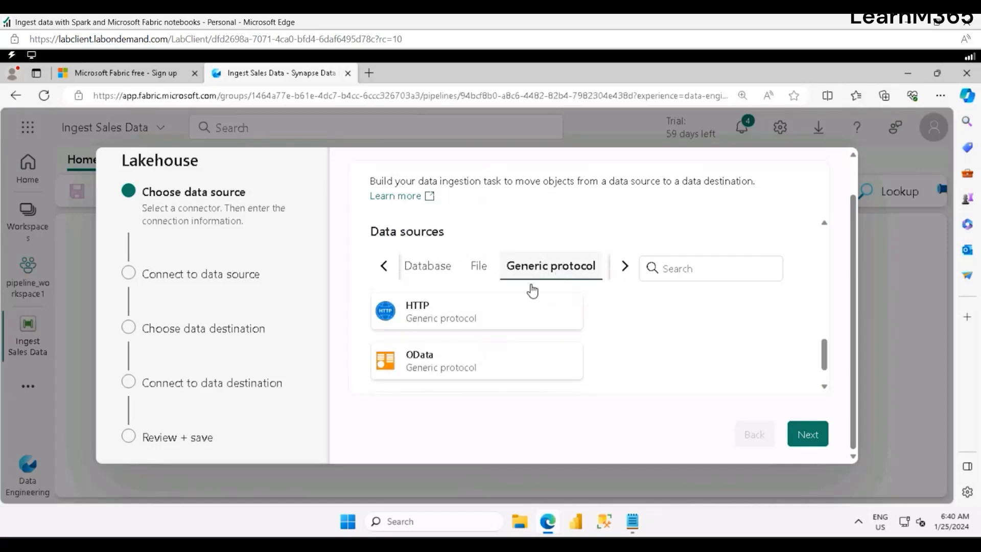
pyautogui.click(443, 326)
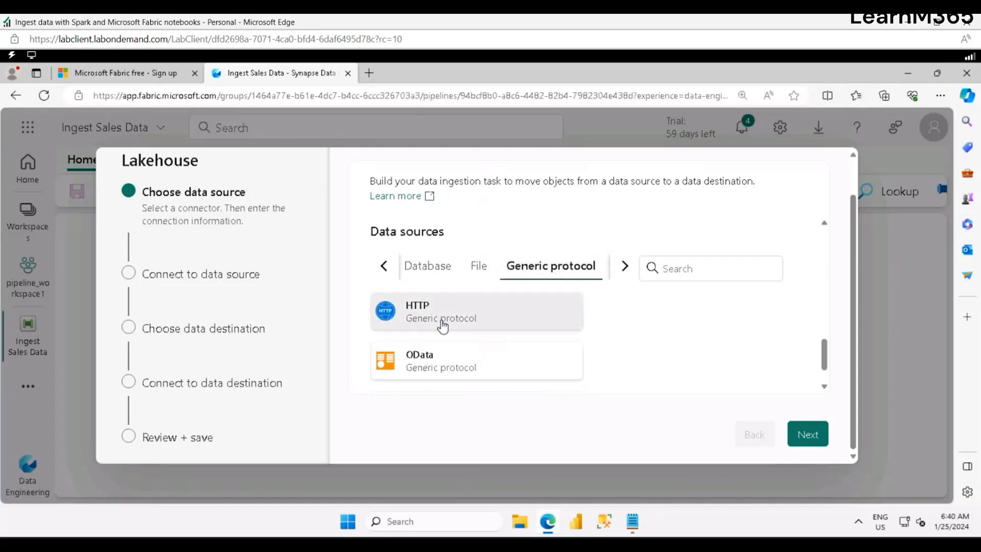
pyautogui.click(814, 438)
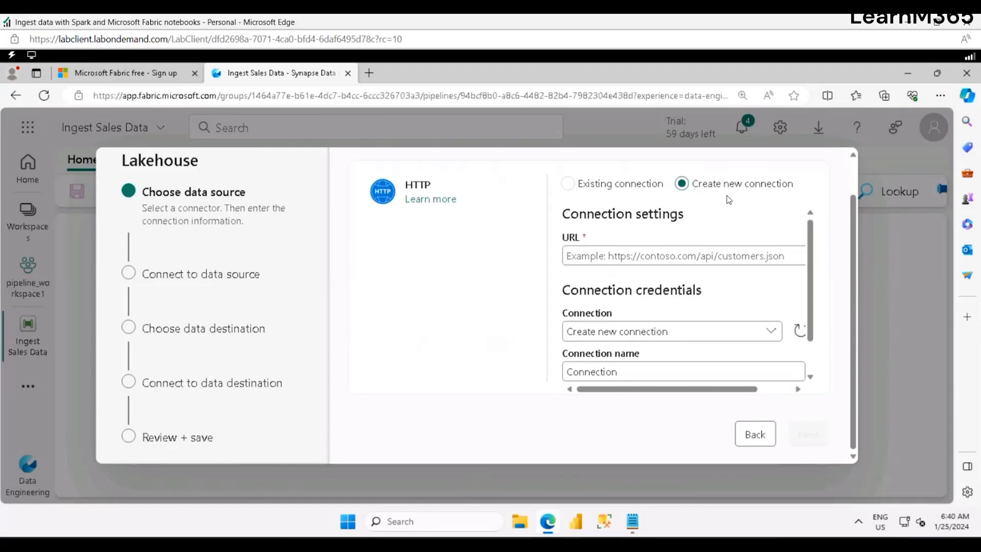
pyautogui.click(697, 255)
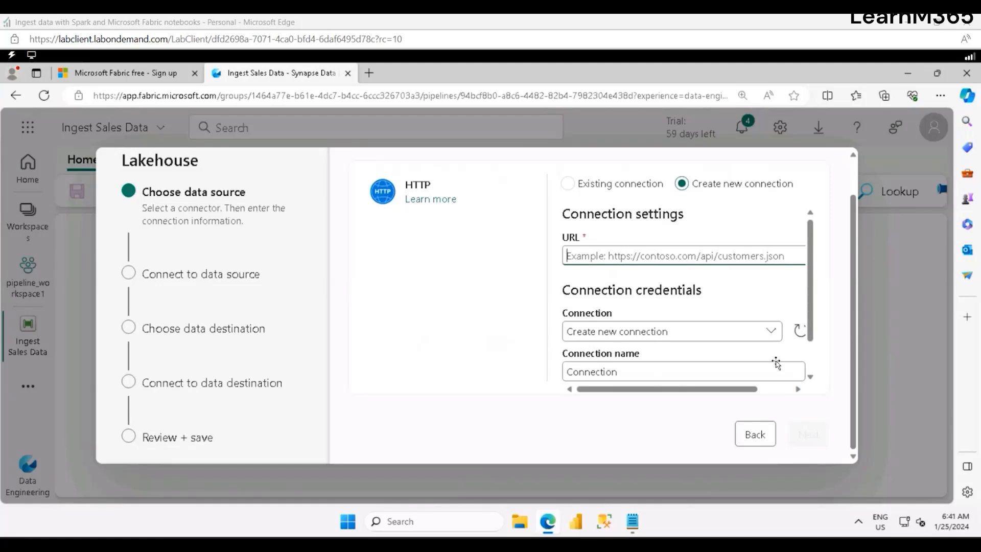
pyautogui.hotkey('ctrl', 'v')
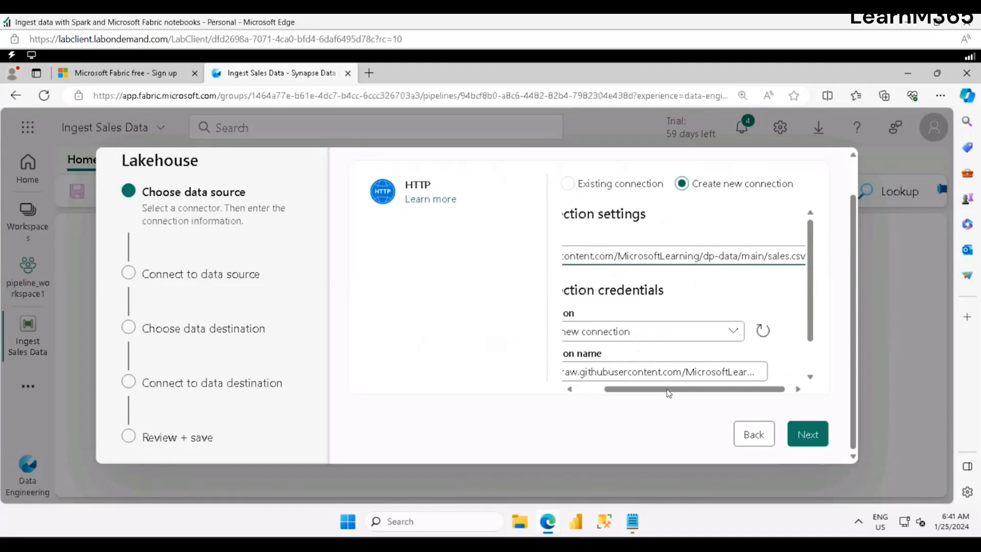
pyautogui.moveTo(689, 391); pyautogui.dragTo(588, 392)
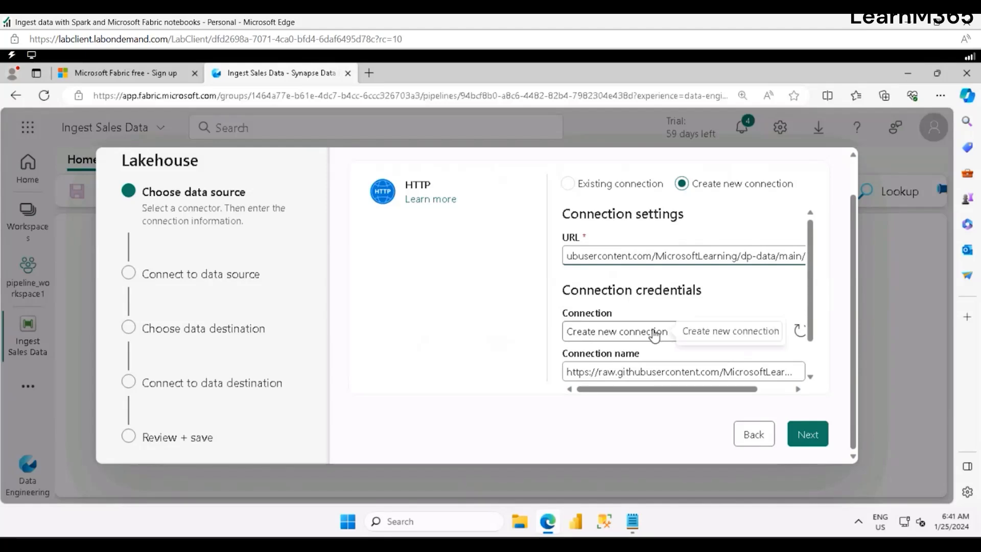
# - Name the connection NewConnection, set its authentication kind to Basic, and proceed to the source request settings
pyautogui.scroll(-1, 624, 332)
pyautogui.click(618, 330)
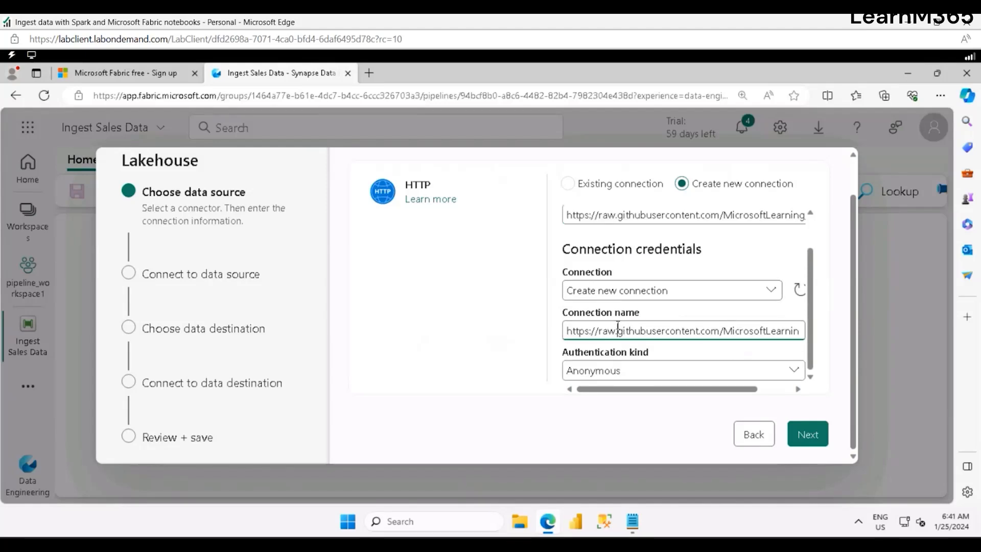
pyautogui.tripleClick(618, 331)
pyautogui.write('New')
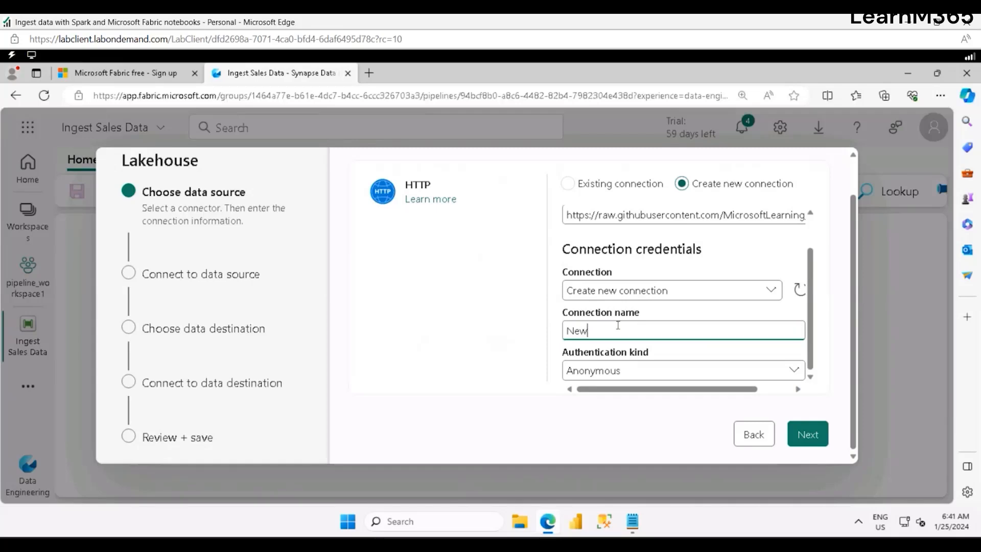
pyautogui.write('Connection')
pyautogui.click(657, 372)
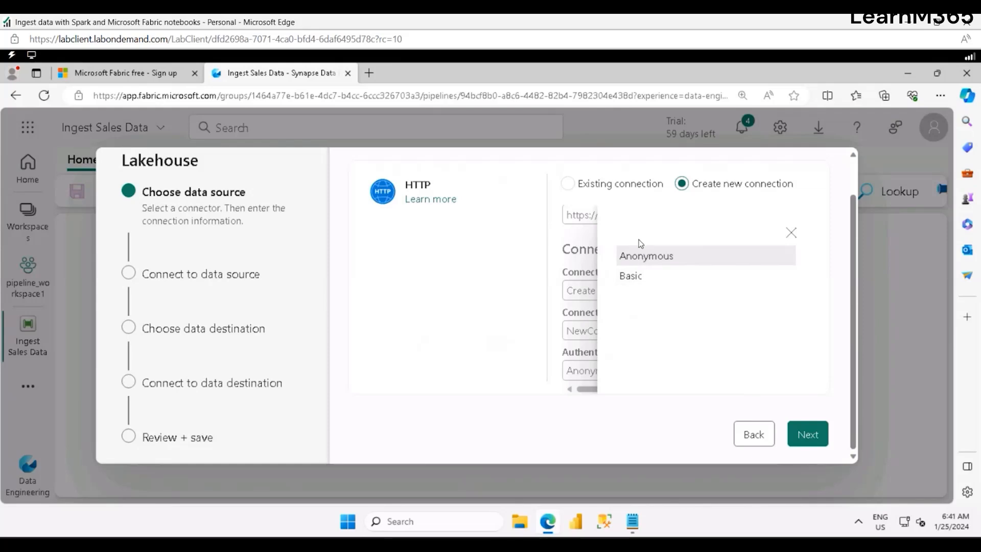
pyautogui.click(633, 276)
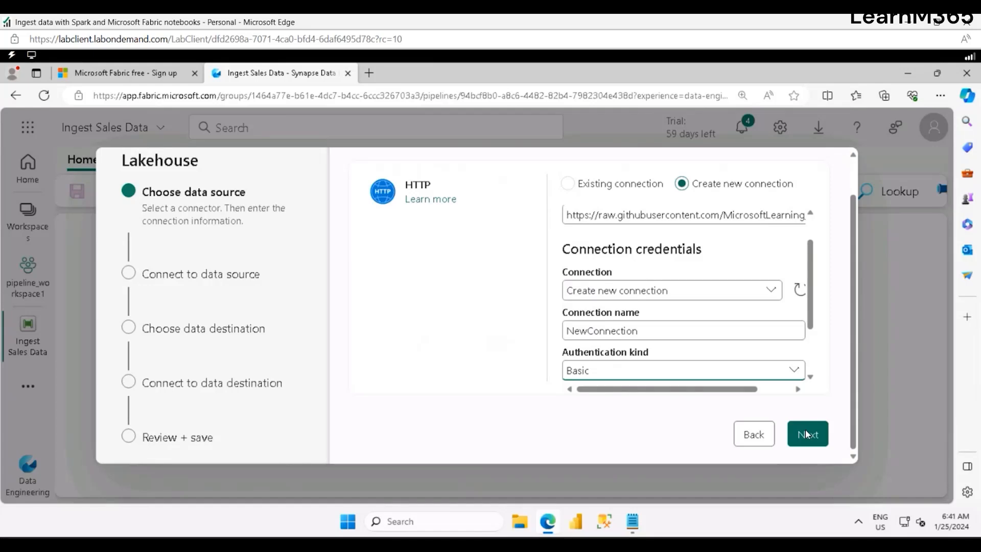
pyautogui.click(807, 435)
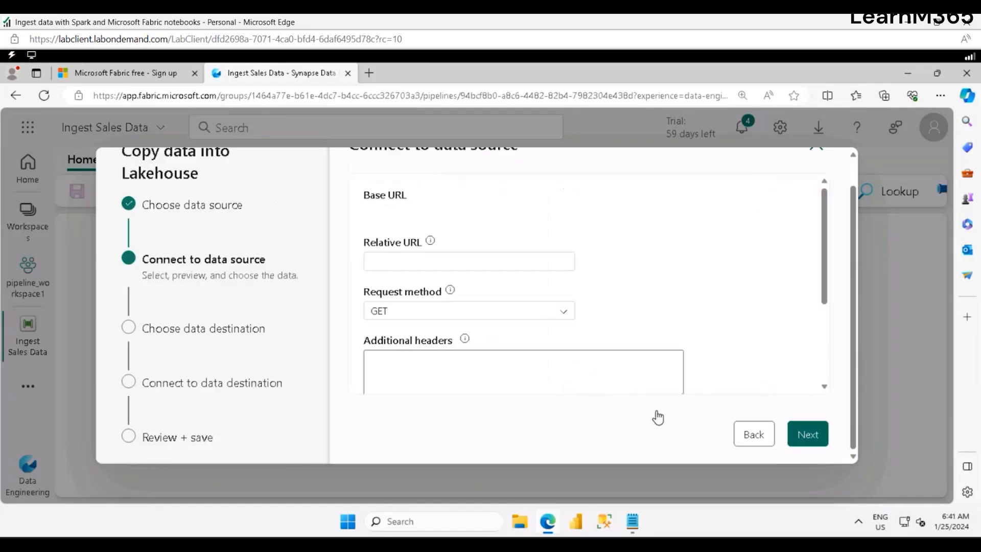
# - Look through the HTTP request settings, keep GET and the empty optional fields, and proceed to the source file format settings
pyautogui.scroll(1, 500, 258)
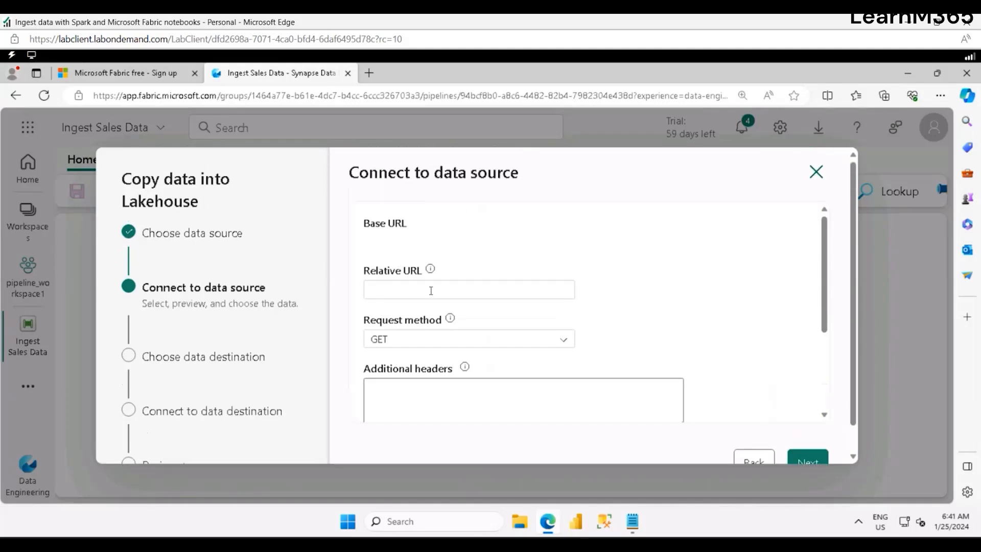
pyautogui.scroll(-2, 431, 291)
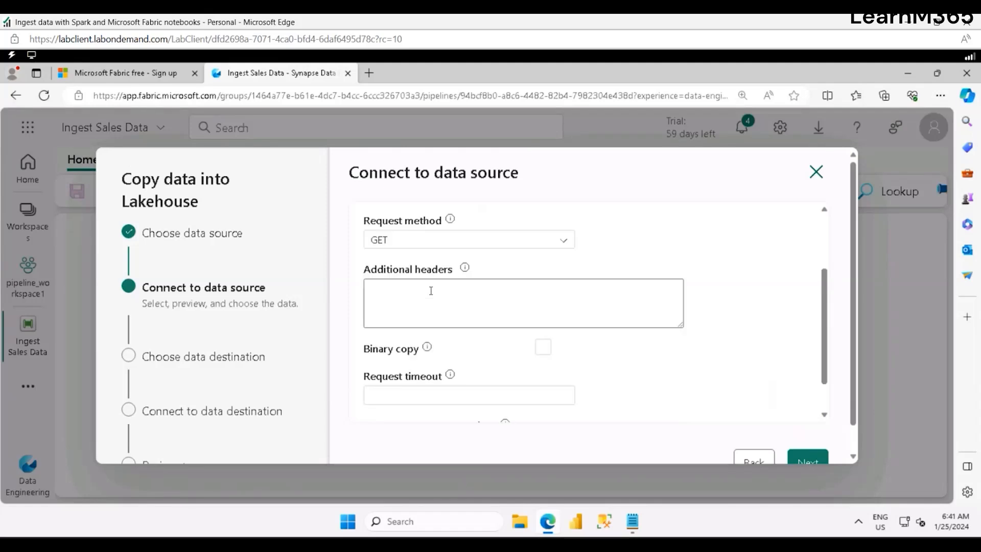
pyautogui.click(462, 296)
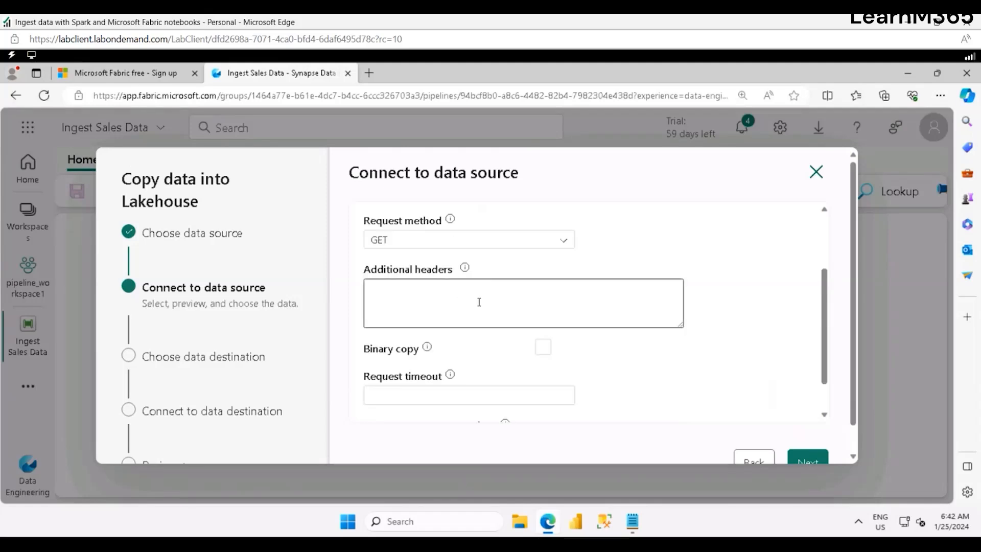
pyautogui.scroll(-1, 482, 334)
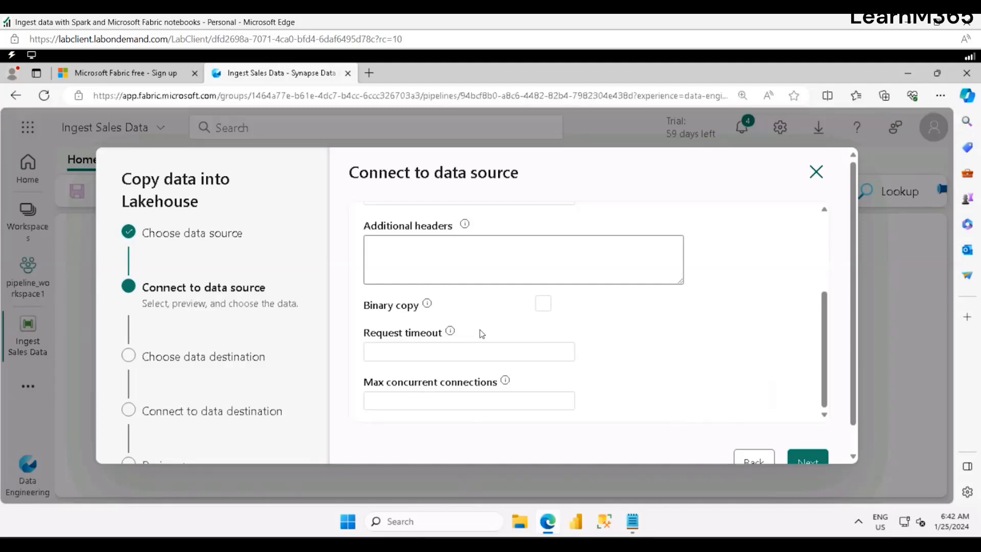
pyautogui.scroll(-1, 479, 333)
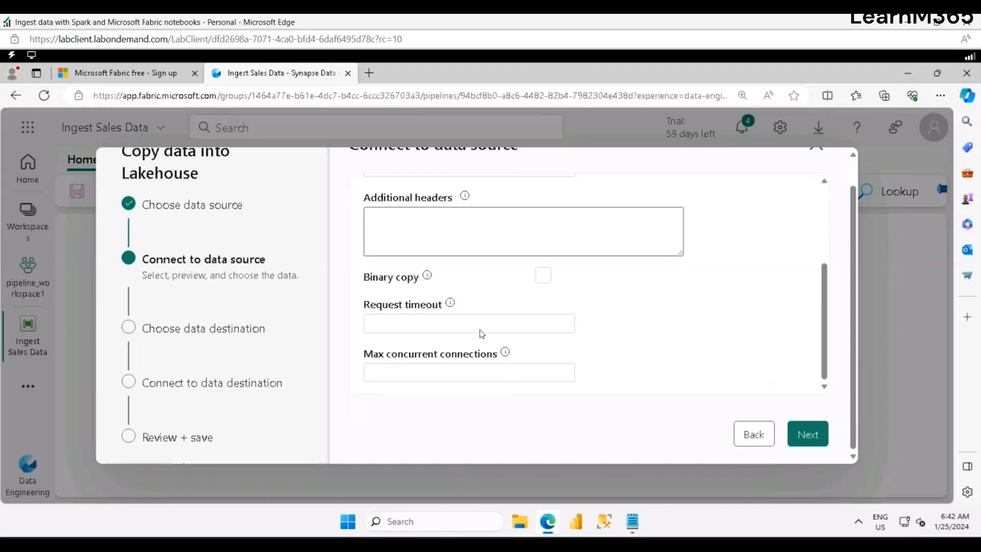
pyautogui.click(811, 441)
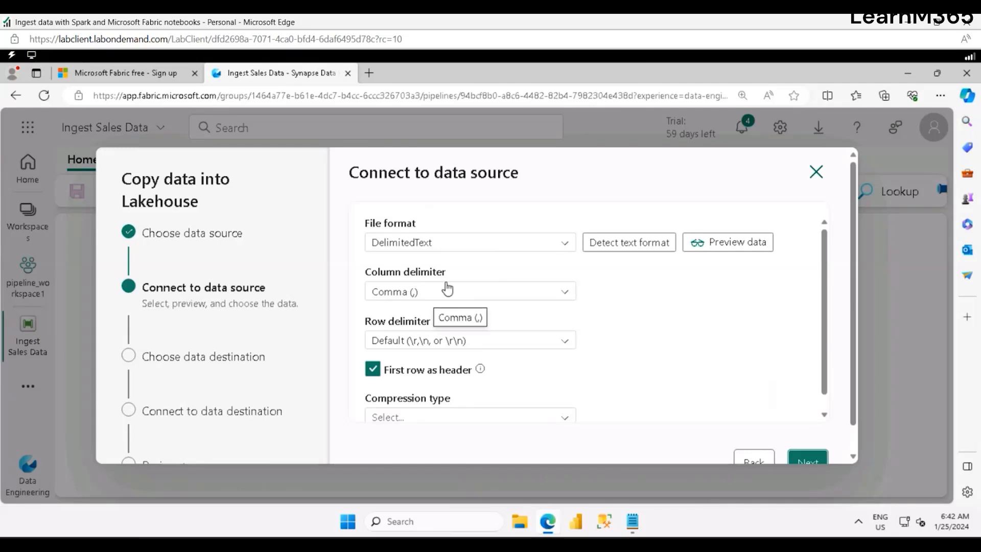
# - Set the source's column delimiter to Comma (,) and row delimiter to Line feed (\n), and proceed to the data destination
pyautogui.click(498, 292)
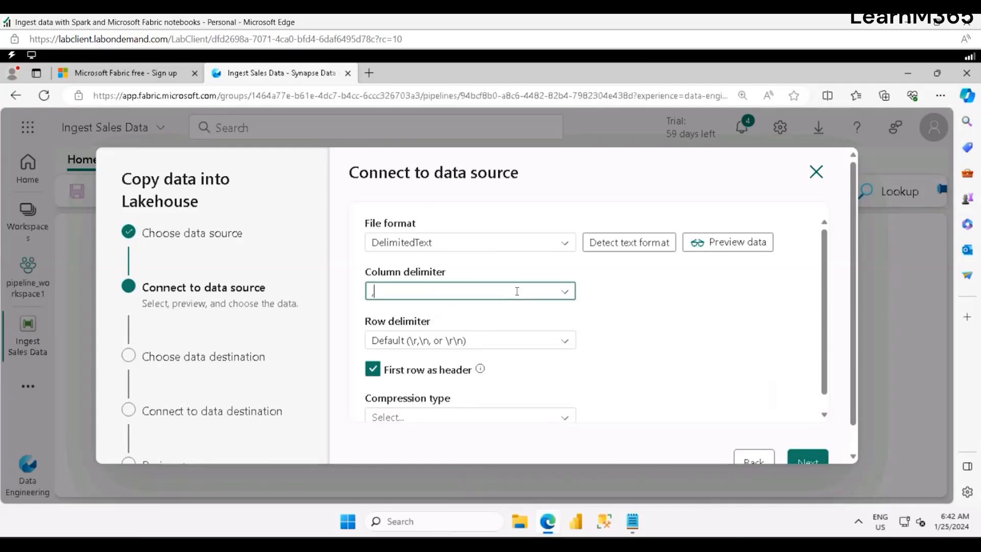
pyautogui.click(567, 294)
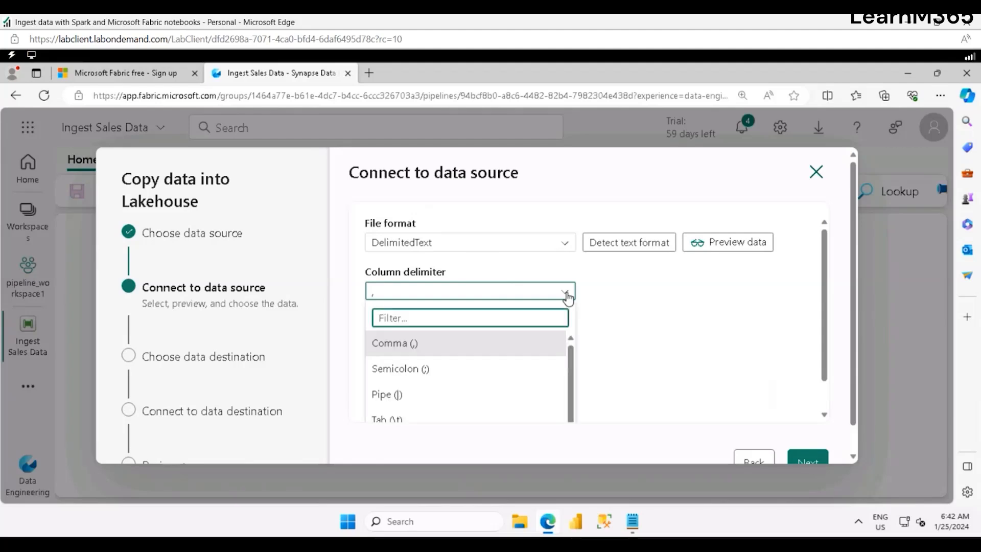
pyautogui.click(501, 350)
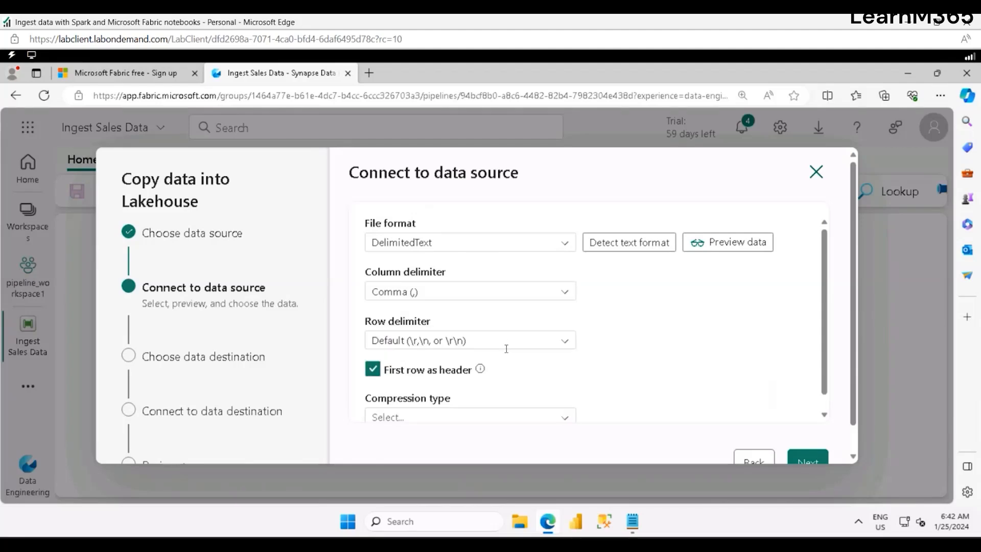
pyautogui.click(570, 347)
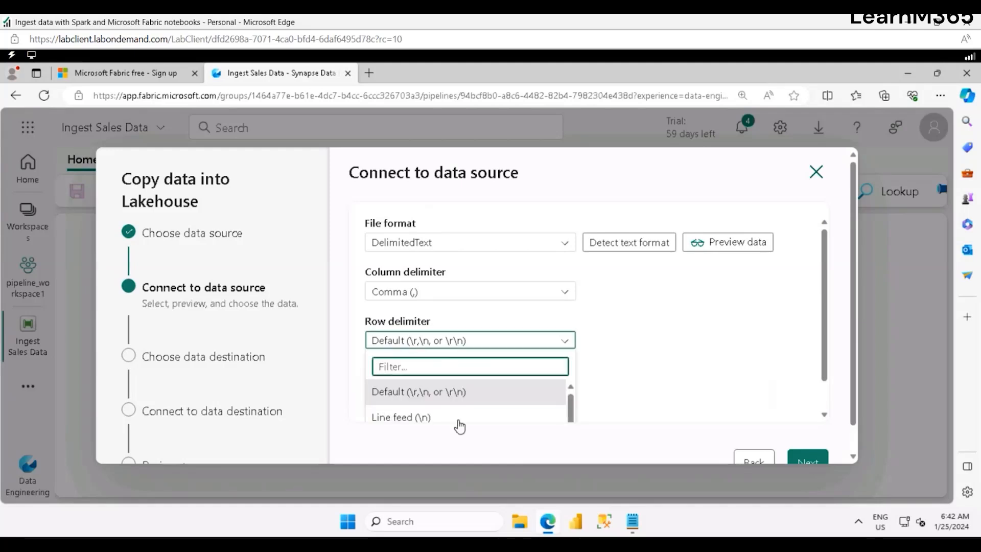
pyautogui.scroll(-1, 537, 412)
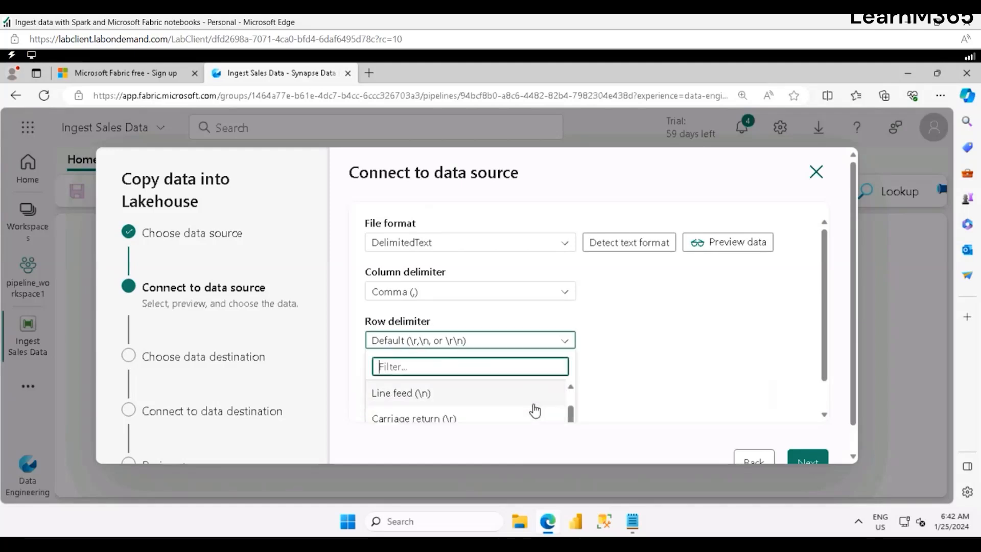
pyautogui.click(459, 393)
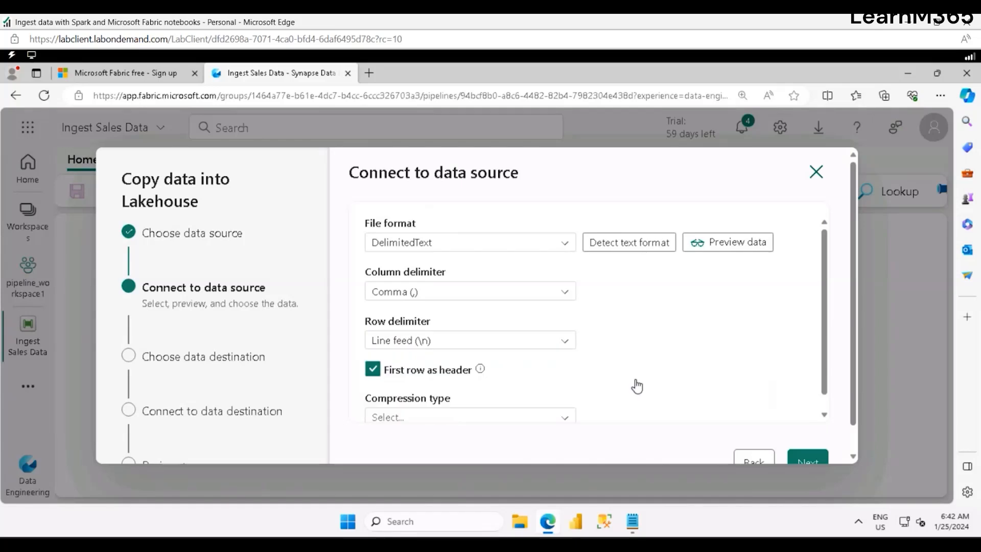
pyautogui.scroll(-1, 686, 363)
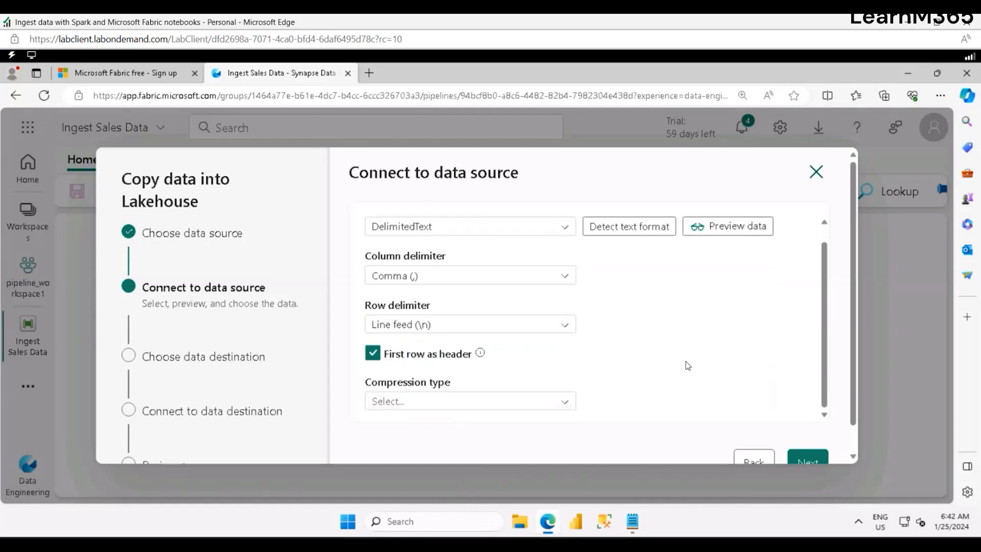
pyautogui.scroll(-1, 686, 361)
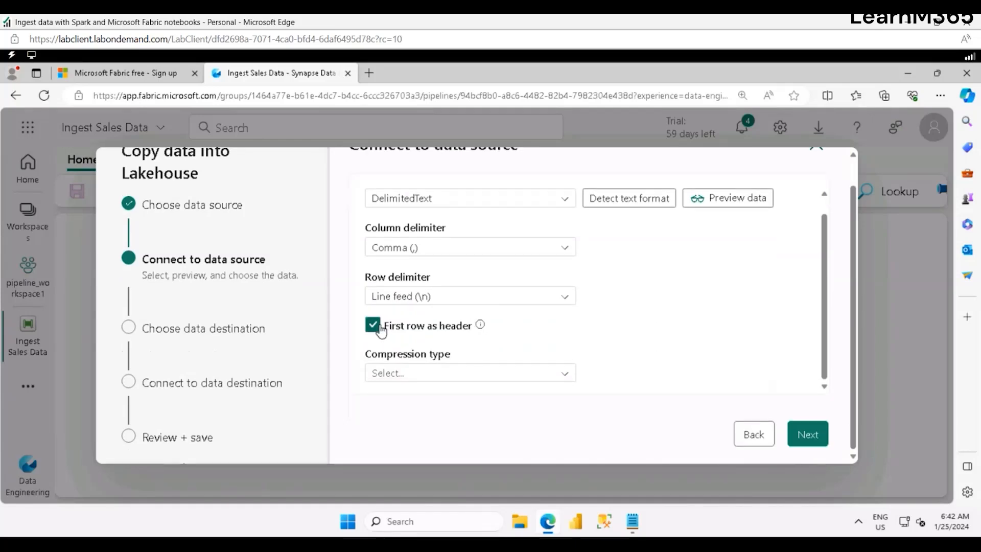
pyautogui.click(801, 434)
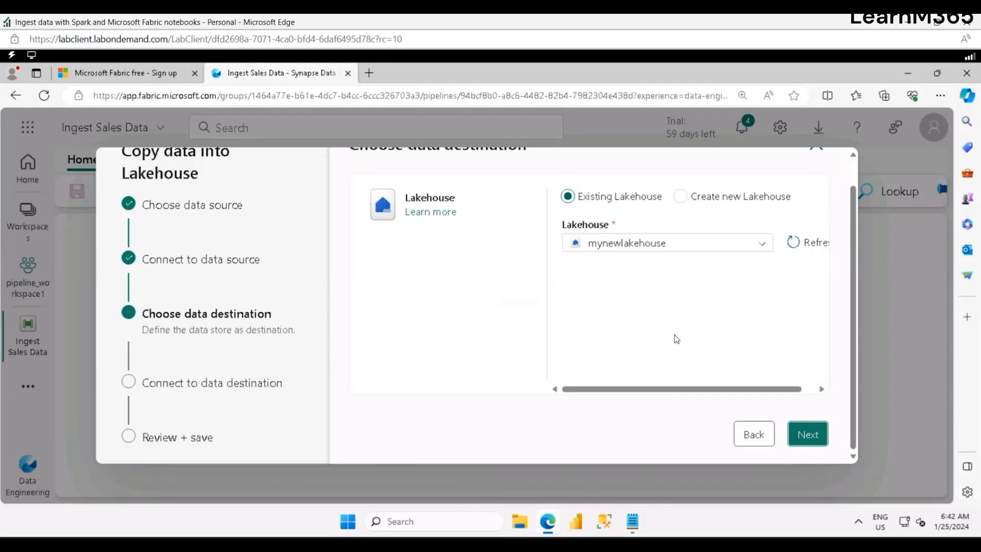
# - Accept the existing lakehouse mynewlakehouse as the data destination and proceed to its connection settings
pyautogui.scroll(1, 676, 339)
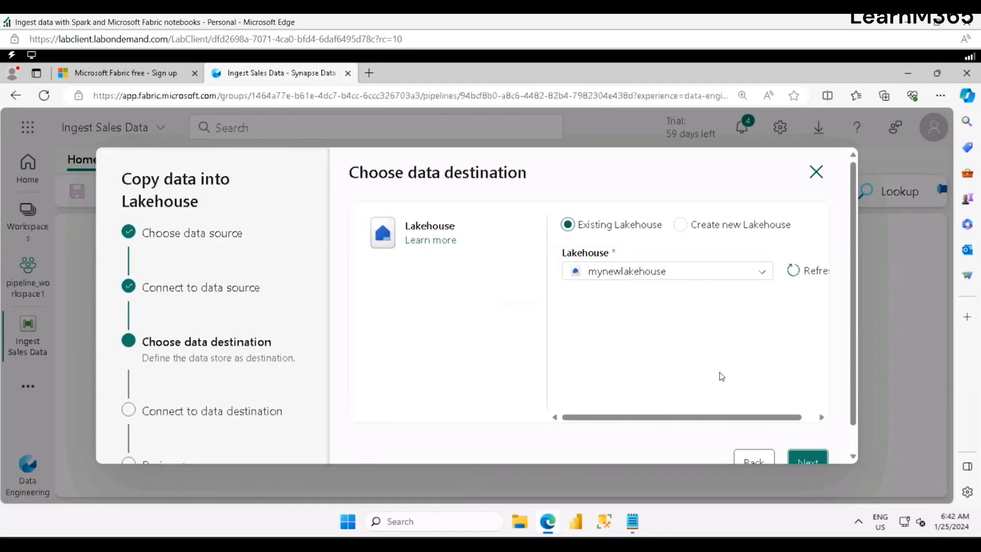
pyautogui.scroll(-1, 772, 337)
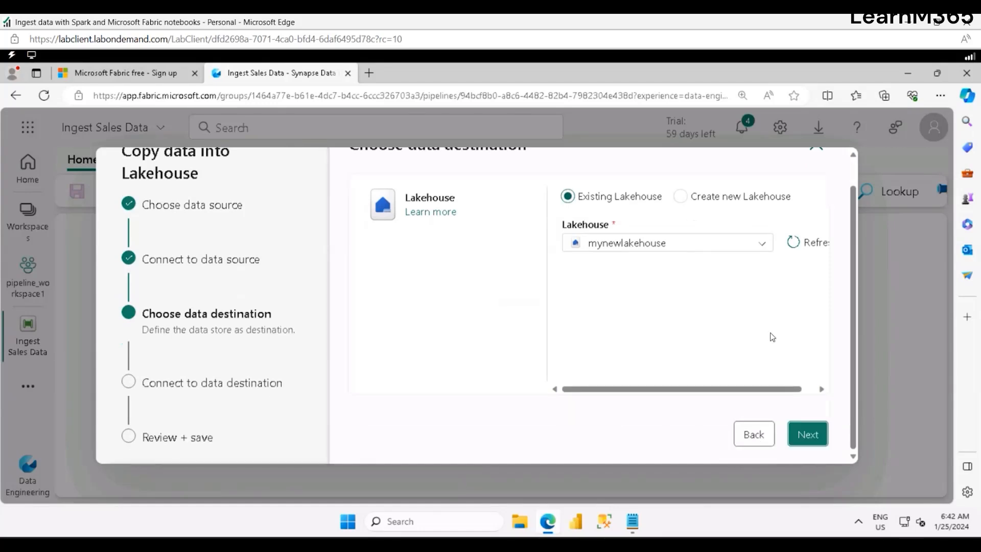
pyautogui.click(795, 440)
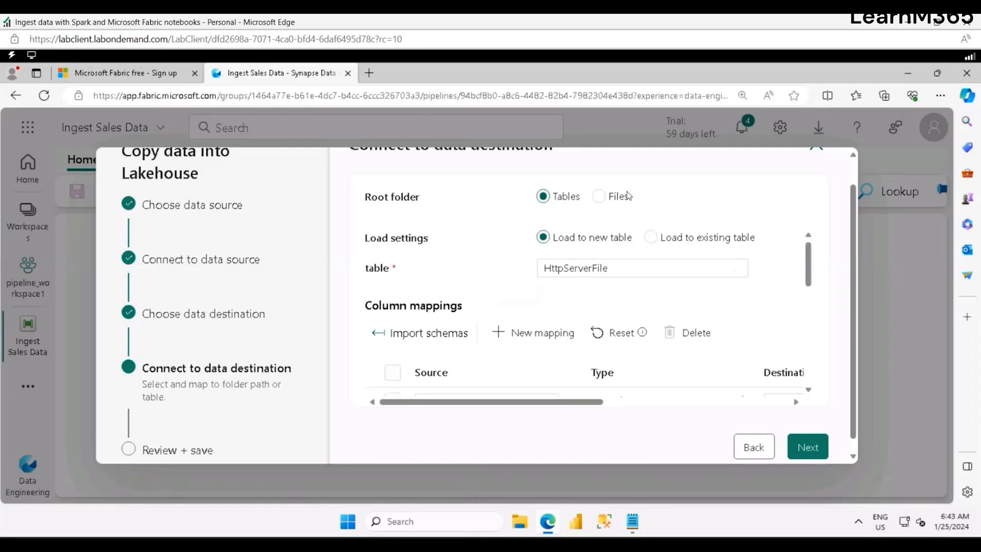
# - Set the destination root folder to Files and browse to the new_data folder as the folder path
pyautogui.click(600, 197)
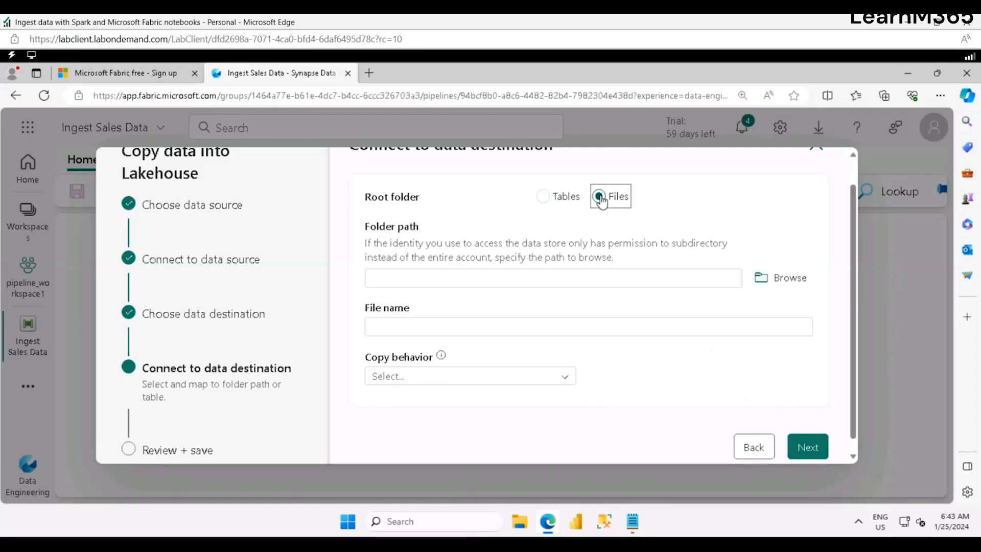
pyautogui.click(778, 281)
pyautogui.doubleClick(419, 337)
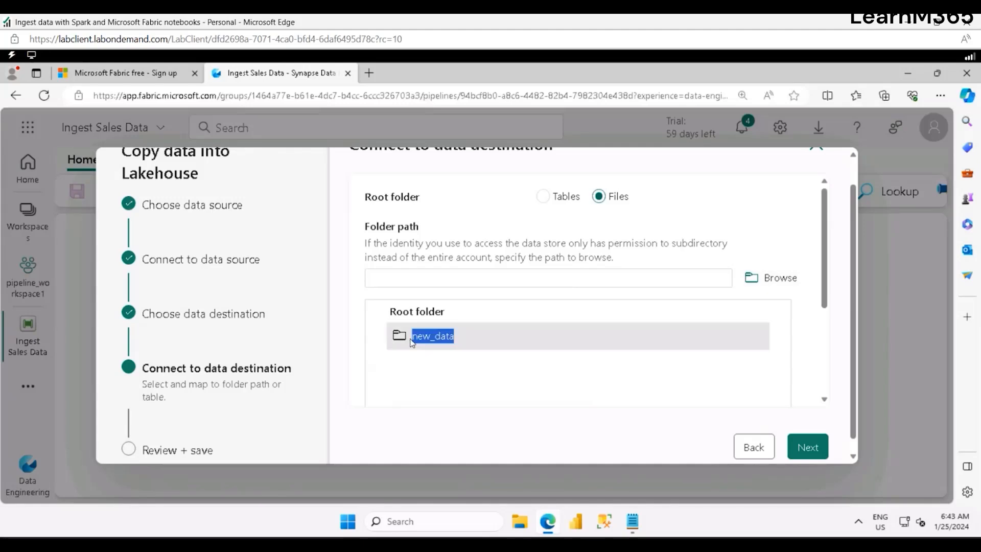
pyautogui.scroll(-3, 800, 347)
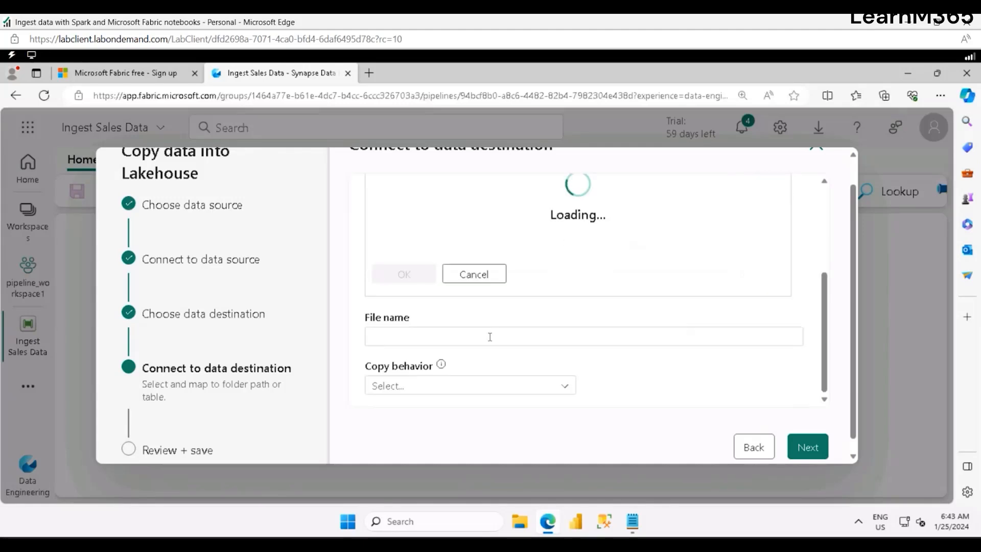
pyautogui.scroll(3, 512, 323)
pyautogui.click(478, 254)
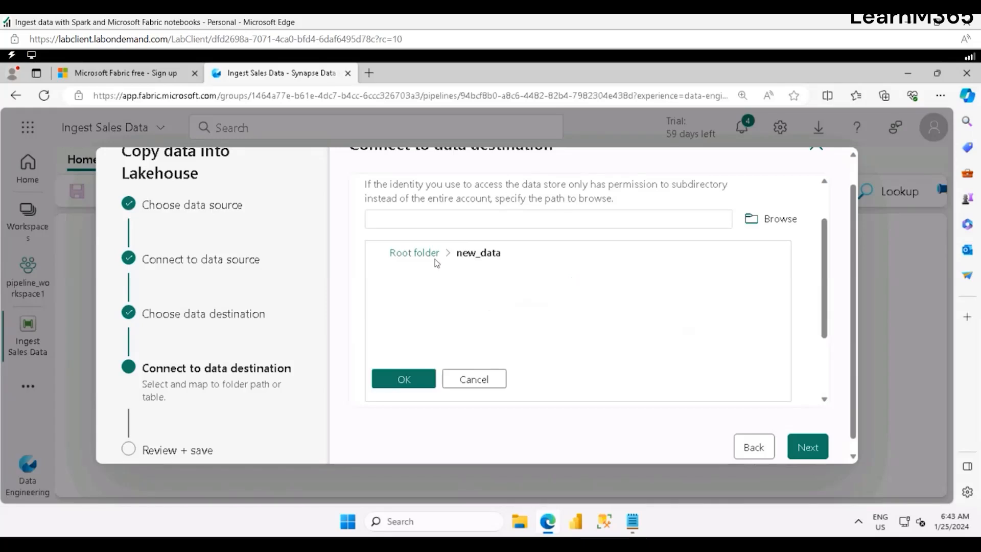
pyautogui.click(432, 382)
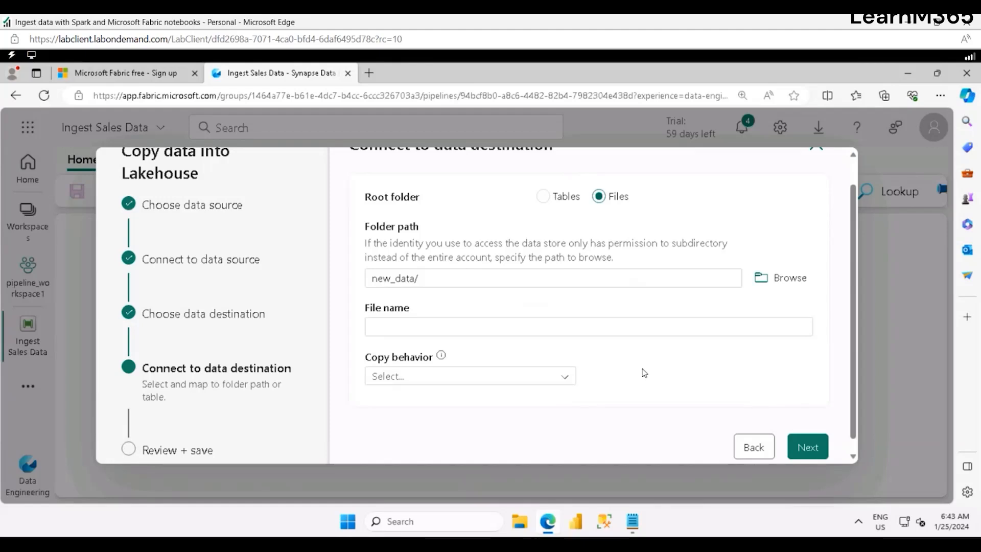
# - Enter sales.csv as the destination file name and proceed to the destination file format settings
pyautogui.click(542, 329)
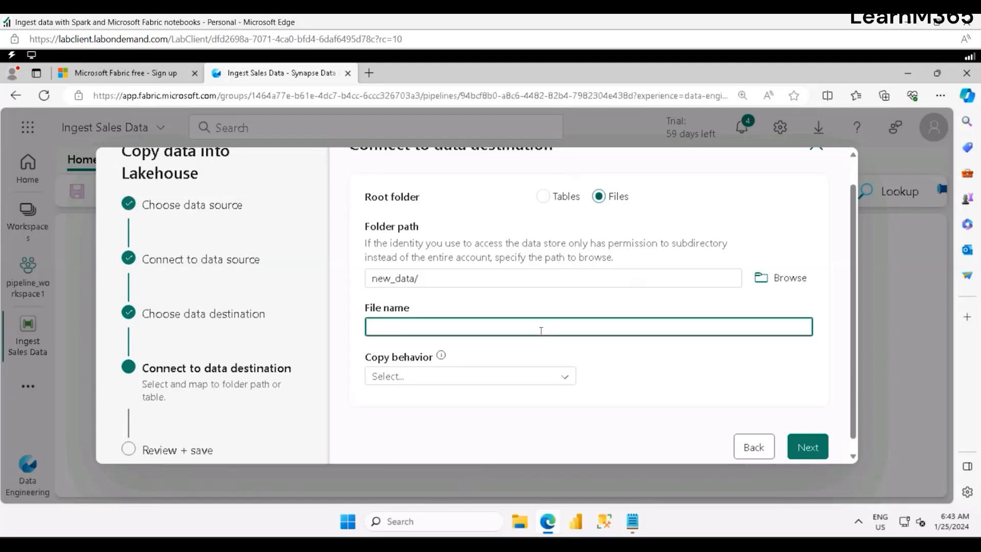
pyautogui.write('S')
pyautogui.press('BackSpace')
pyautogui.write('sales.csv')
pyautogui.scroll(-1, 652, 396)
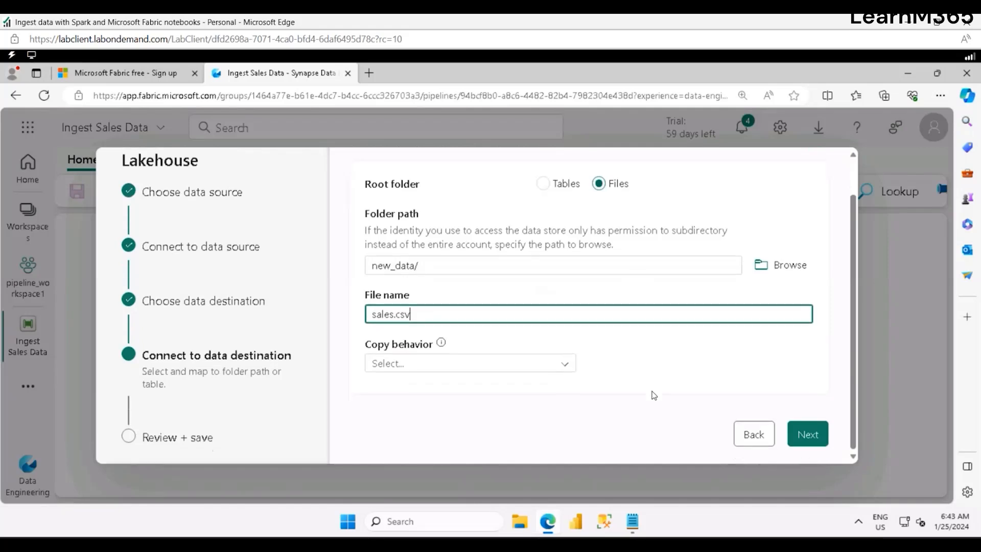
pyautogui.click(814, 442)
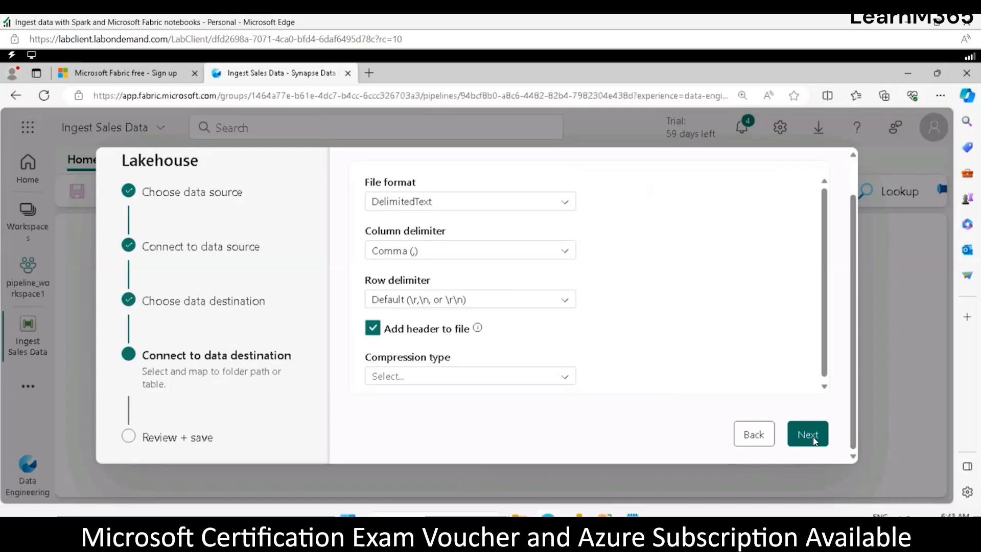
pyautogui.scroll(2, 635, 270)
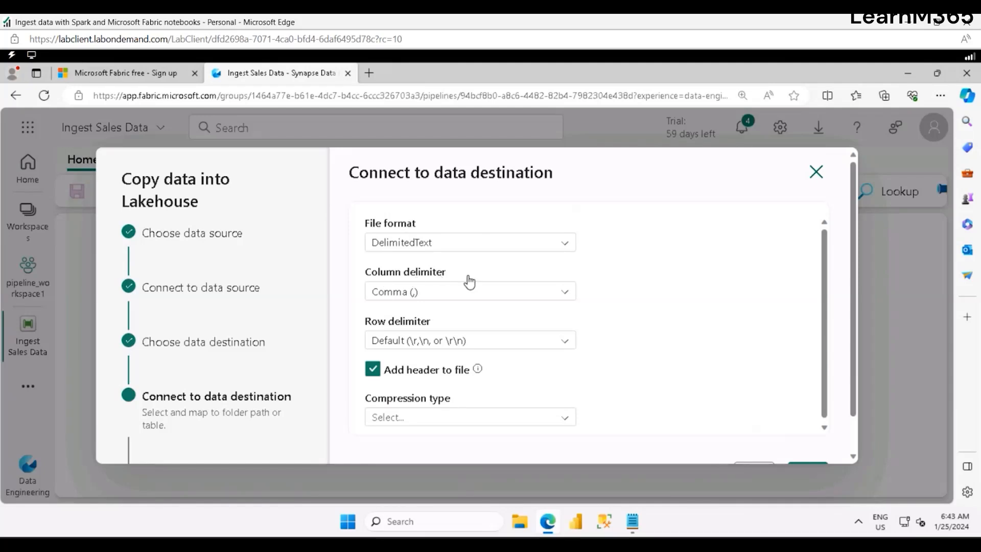
# - Set the destination's row delimiter to Line feed (\n) and proceed to the copy summary
pyautogui.click(564, 341)
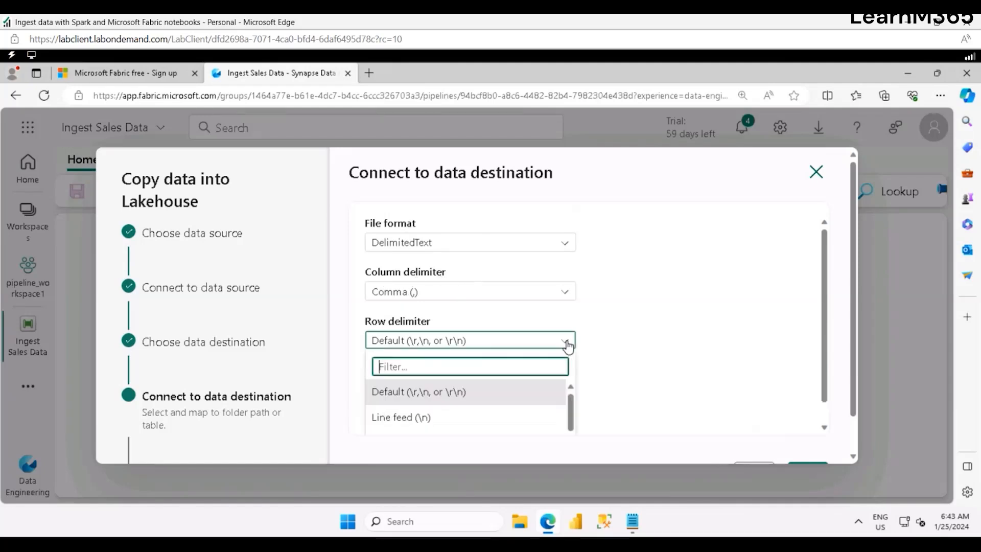
pyautogui.click(428, 425)
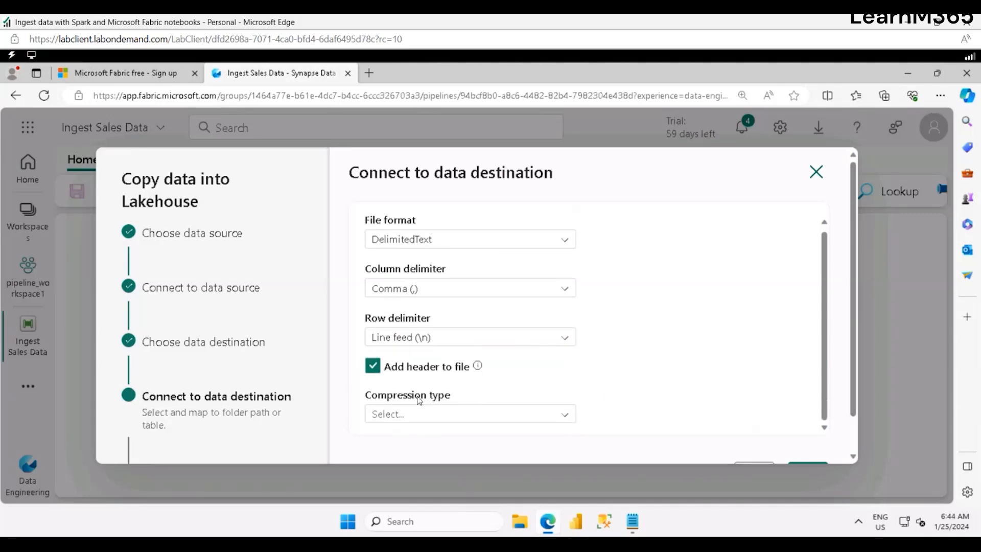
pyautogui.scroll(-2, 659, 387)
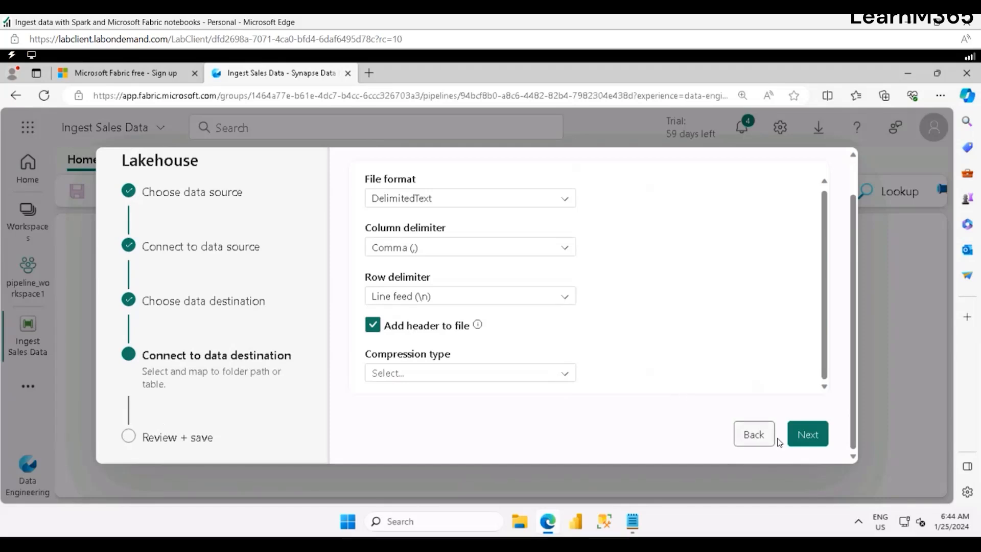
pyautogui.click(816, 435)
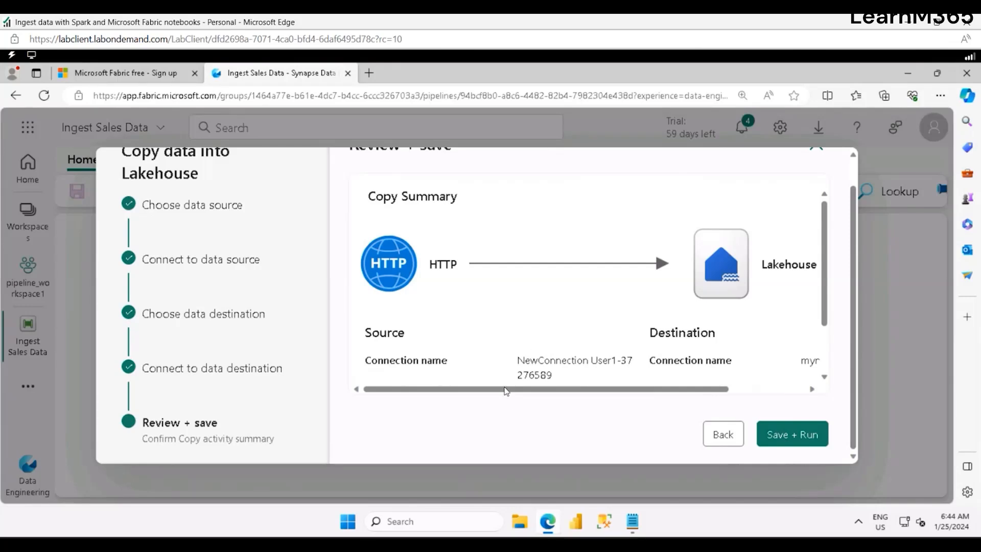
# - Review the copy summary, save and run the Ingest Sales Data pipeline, and enlarge its output pane
pyautogui.moveTo(506, 389); pyautogui.dragTo(636, 369)
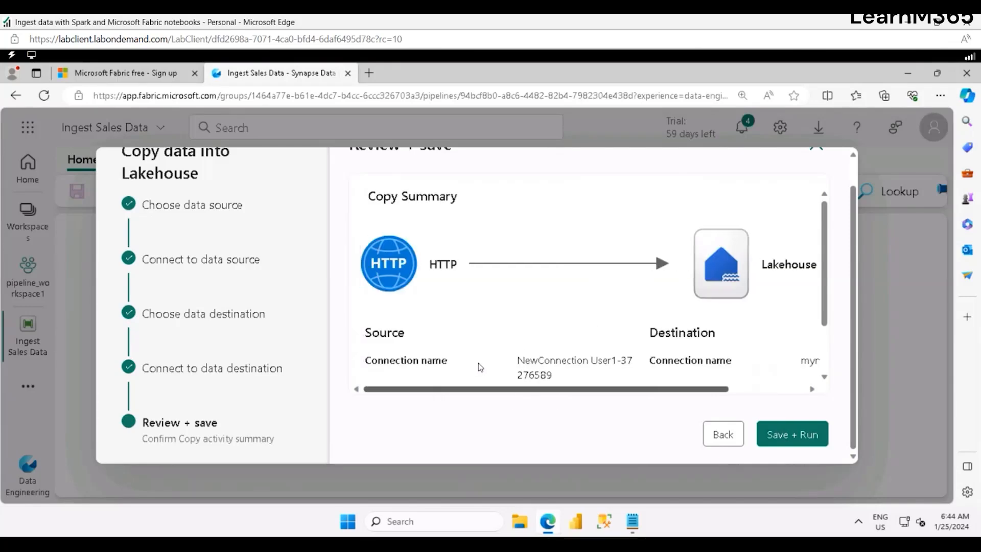
pyautogui.scroll(-2, 479, 364)
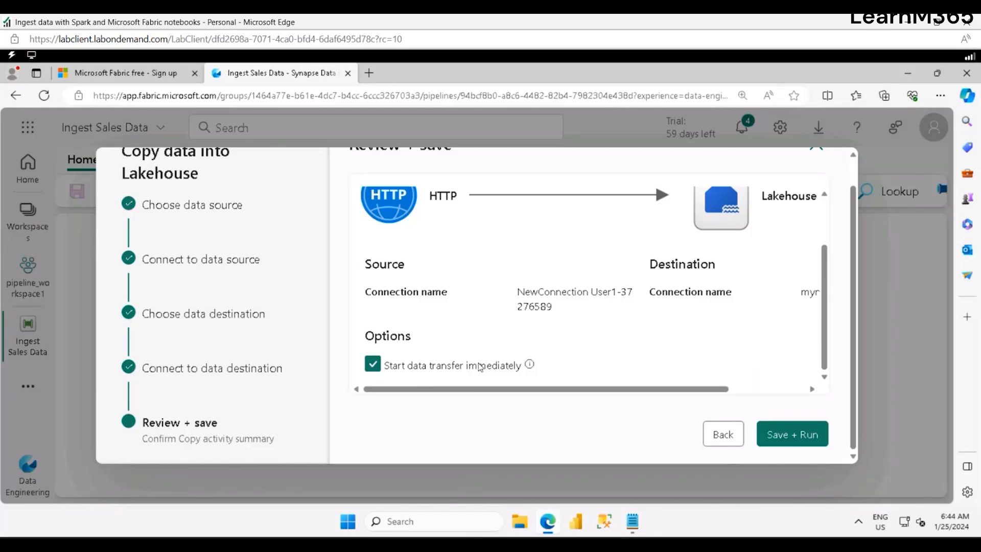
pyautogui.click(802, 435)
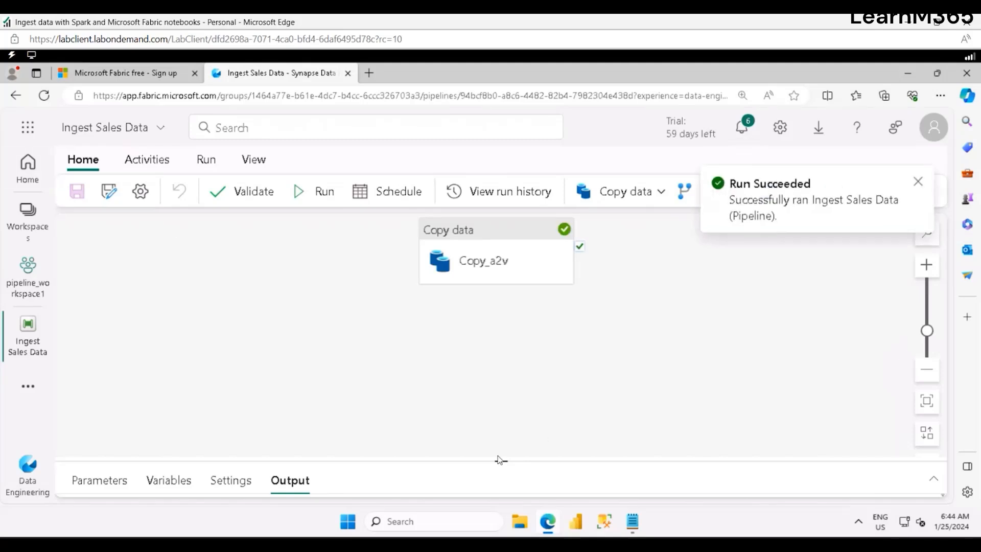
pyautogui.moveTo(502, 461); pyautogui.dragTo(500, 357)
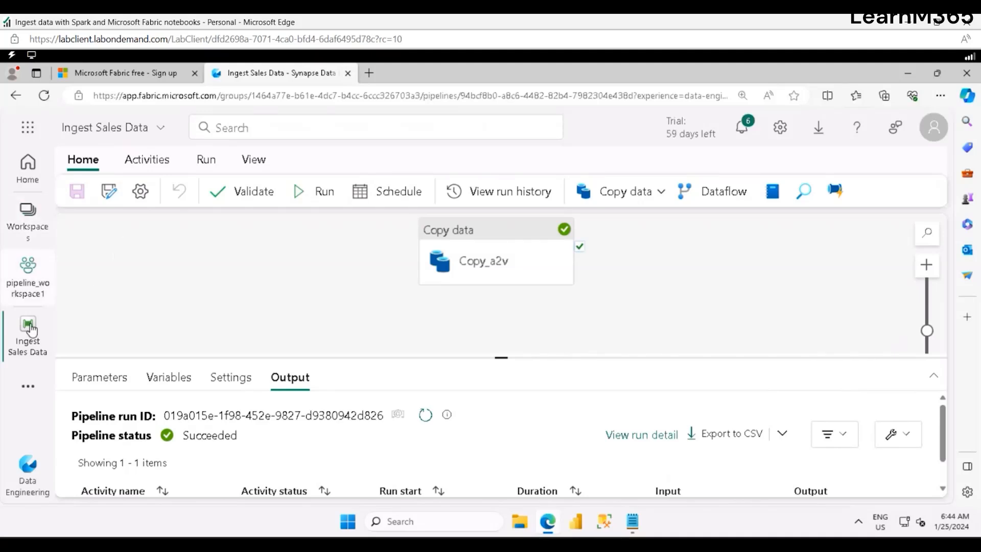
# - Open mynewlakehouse, refresh its new_data folder and list the files inside it
pyautogui.click(28, 389)
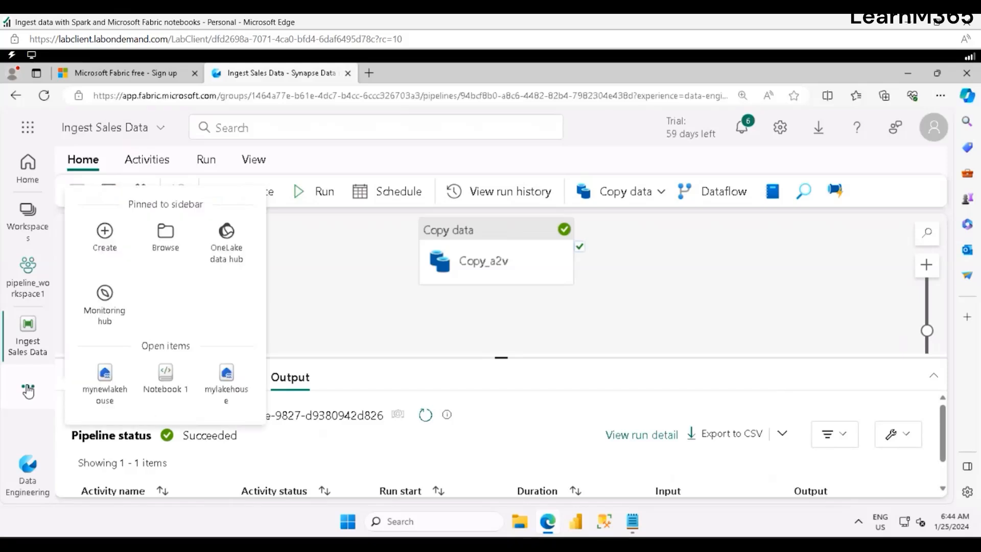
pyautogui.click(107, 404)
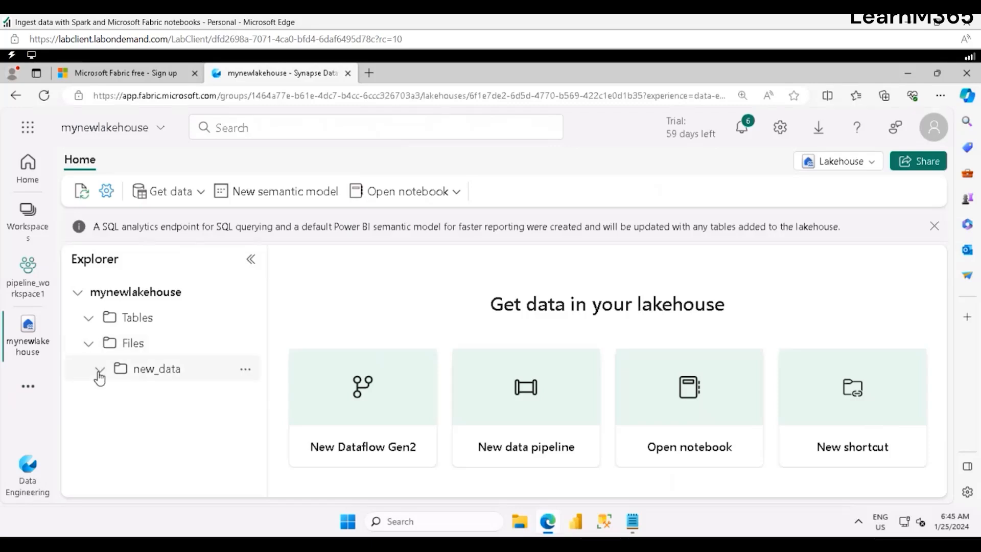
pyautogui.click(246, 367)
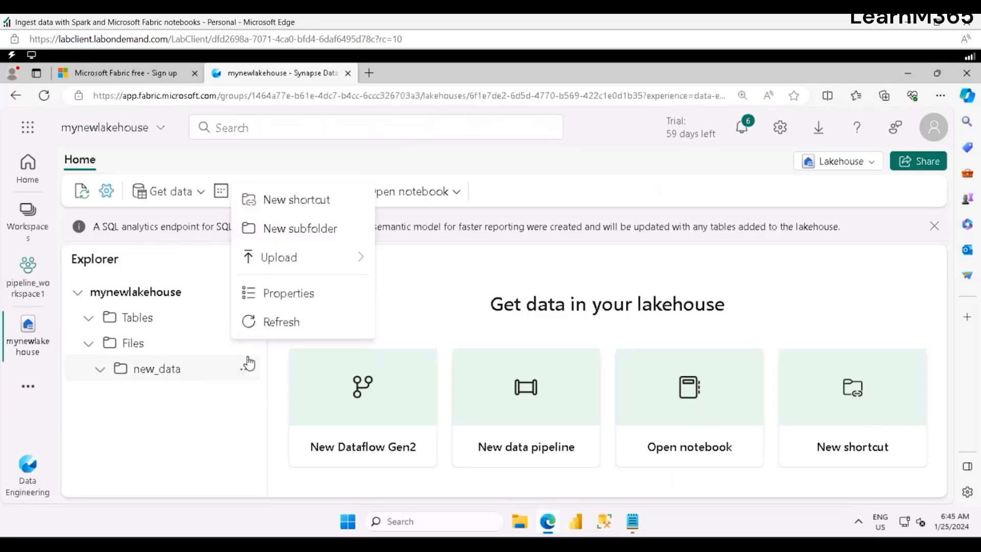
pyautogui.click(256, 321)
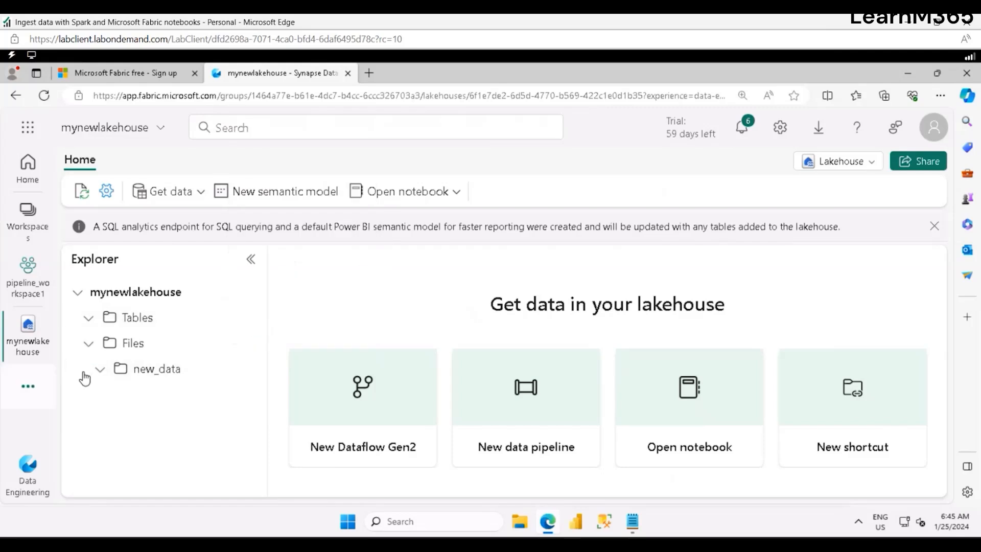
pyautogui.click(100, 369)
pyautogui.click(146, 369)
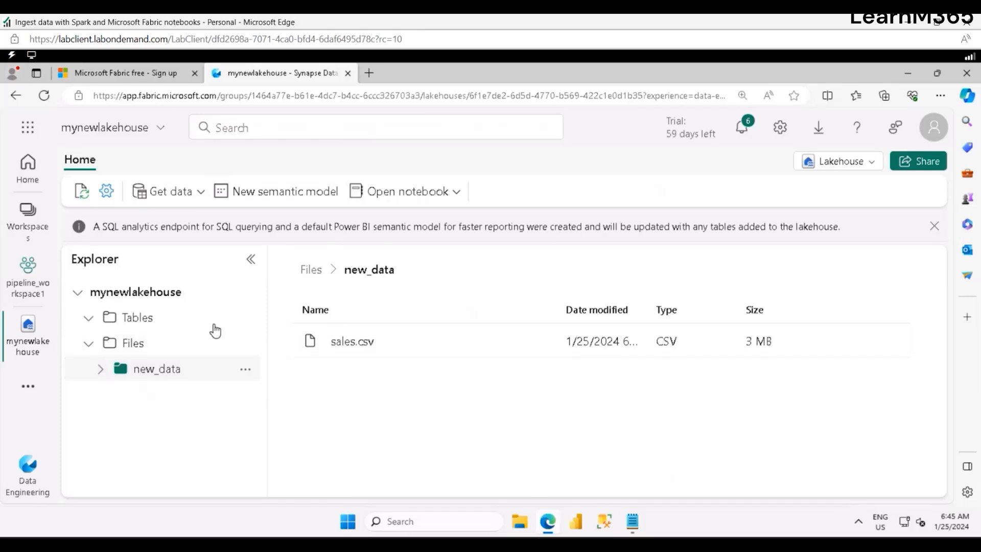
# - Create a new notebook from mynewlakehouse and clear the default comments from its first cell
pyautogui.click(422, 199)
pyautogui.click(413, 247)
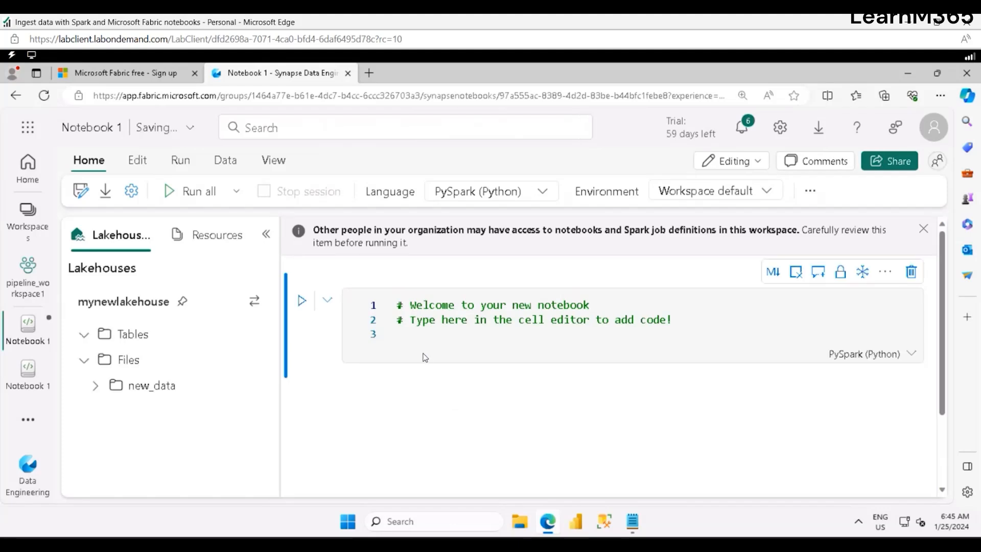
pyautogui.click(431, 343)
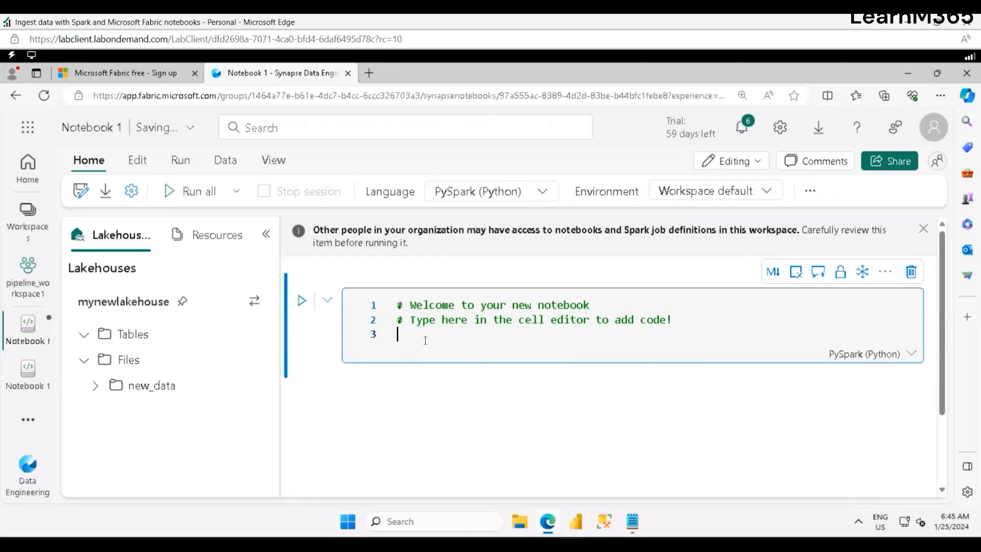
pyautogui.moveTo(426, 340); pyautogui.dragTo(372, 294)
pyautogui.press('Delete')
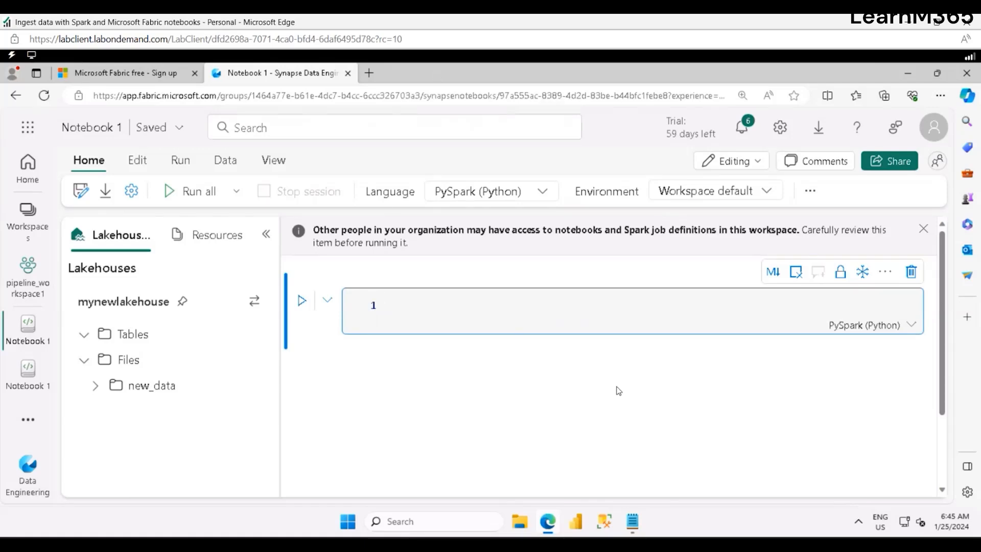
# - Enter table_name = "sales" in the empty cell and mark it as a parameter cell
pyautogui.write('table_name = "sales"')
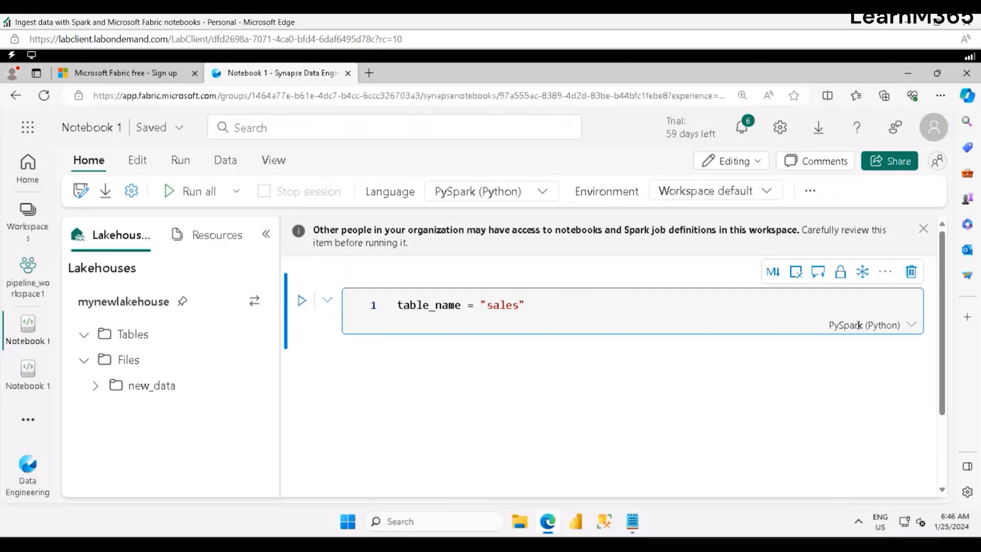
pyautogui.click(885, 272)
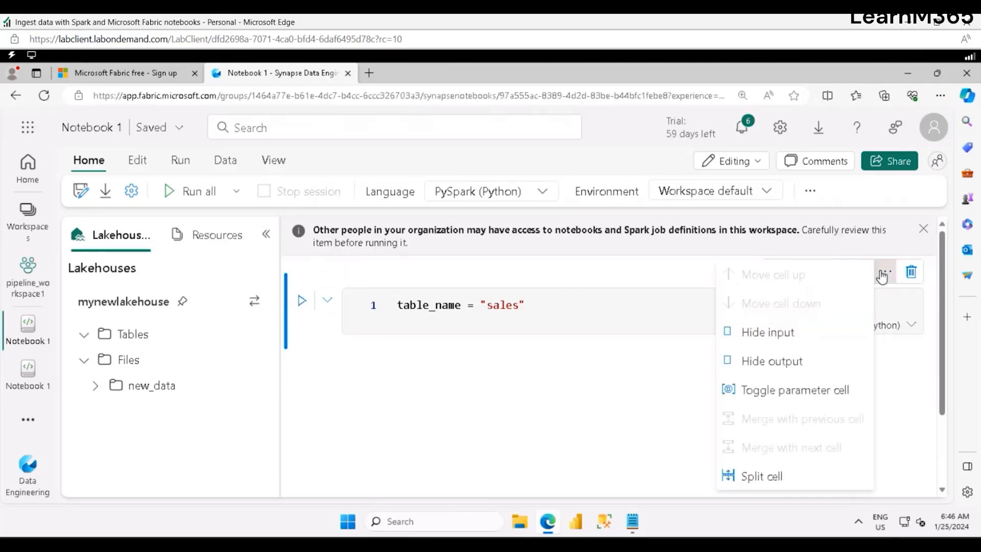
pyautogui.click(811, 394)
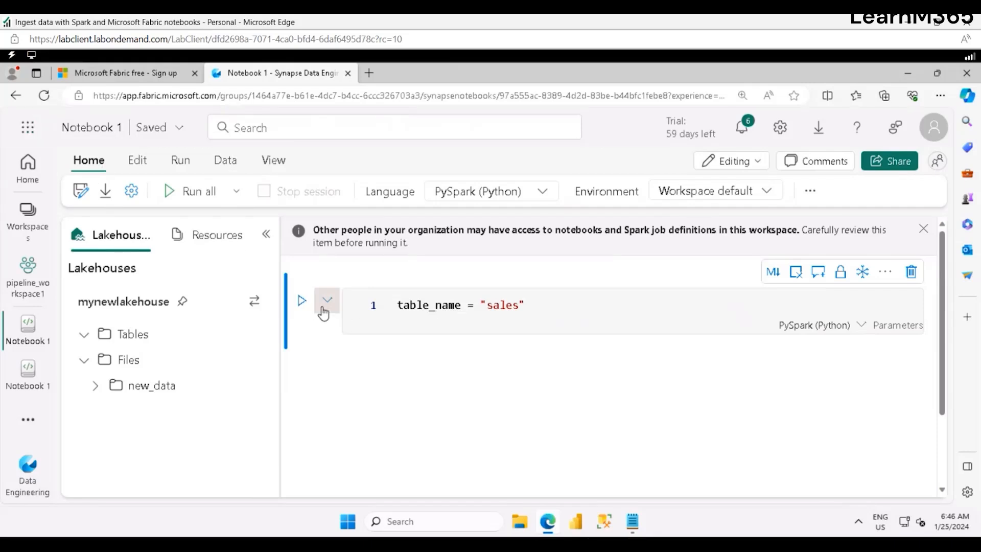
# - Add a code cell below the parameter cell and paste the PySpark code that transforms Files/new_data/*.csv and appends it to the table_name Delta table
pyautogui.moveTo(460, 367)
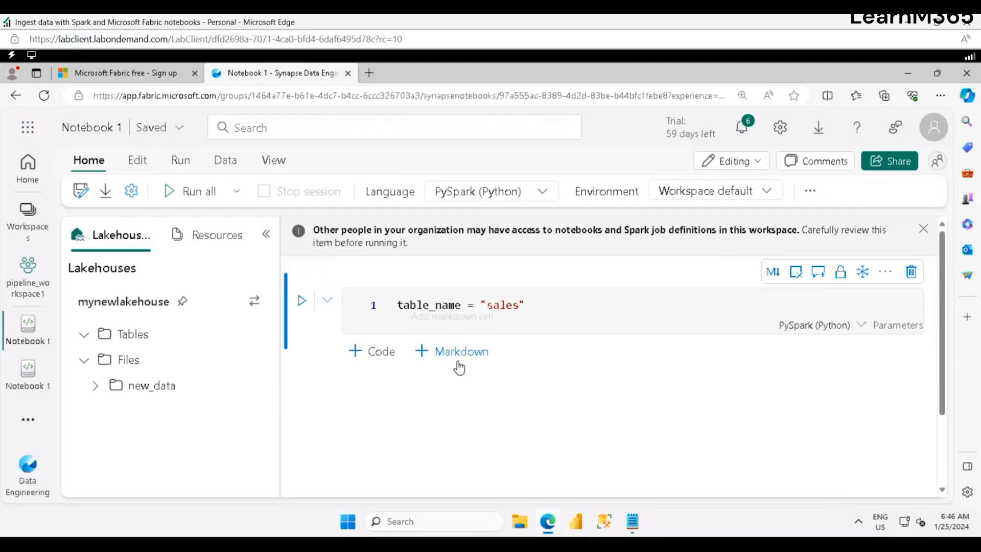
pyautogui.click(377, 357)
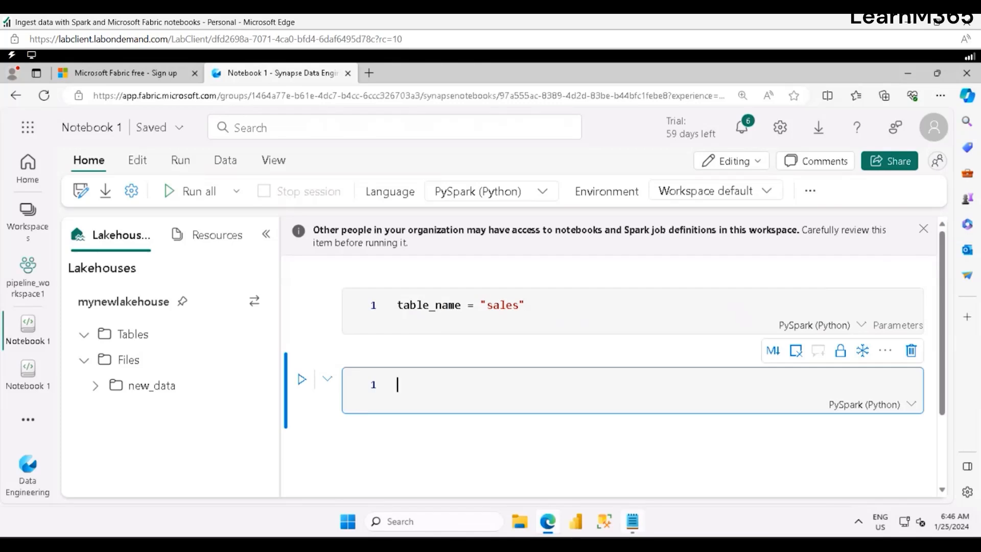
pyautogui.moveTo(632, 521)
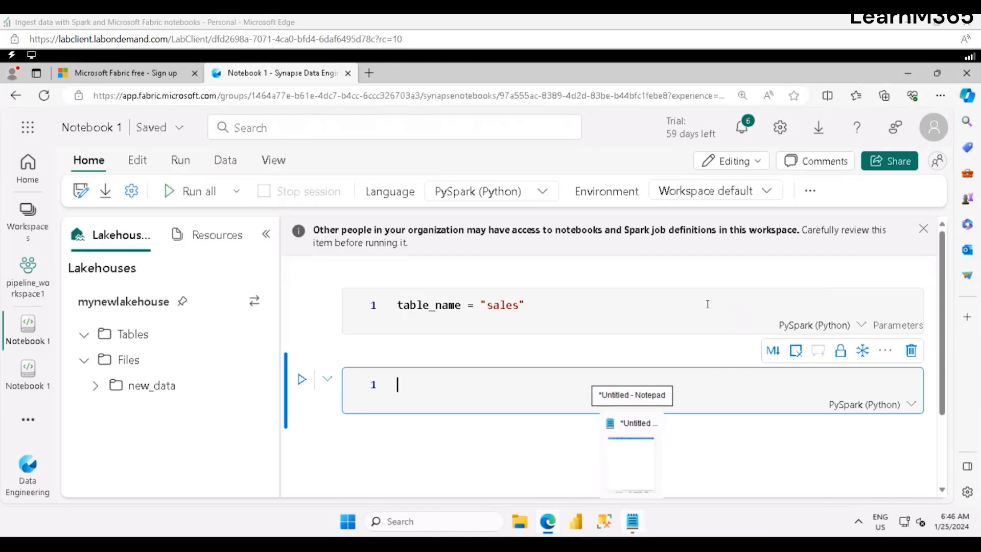
pyautogui.hotkey('ctrl', 'v')
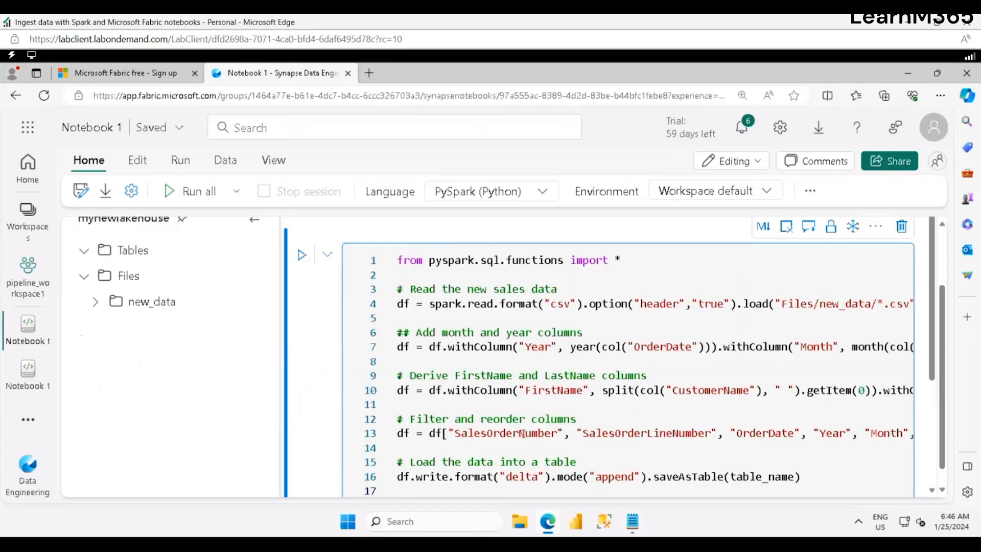
# - Review the pasted PySpark code, then run all cells of the notebook and follow their execution
pyautogui.scroll(-3, 524, 433)
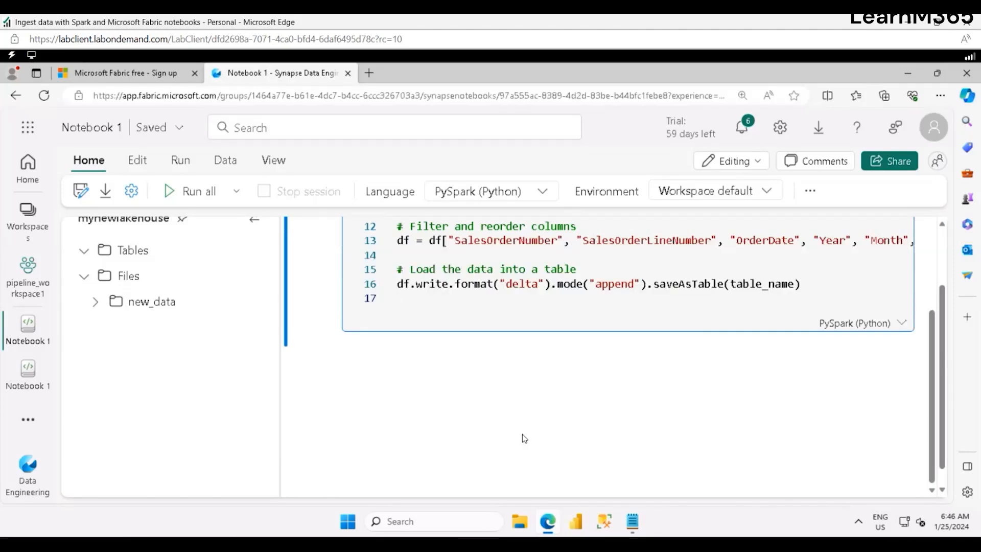
pyautogui.scroll(5, 520, 313)
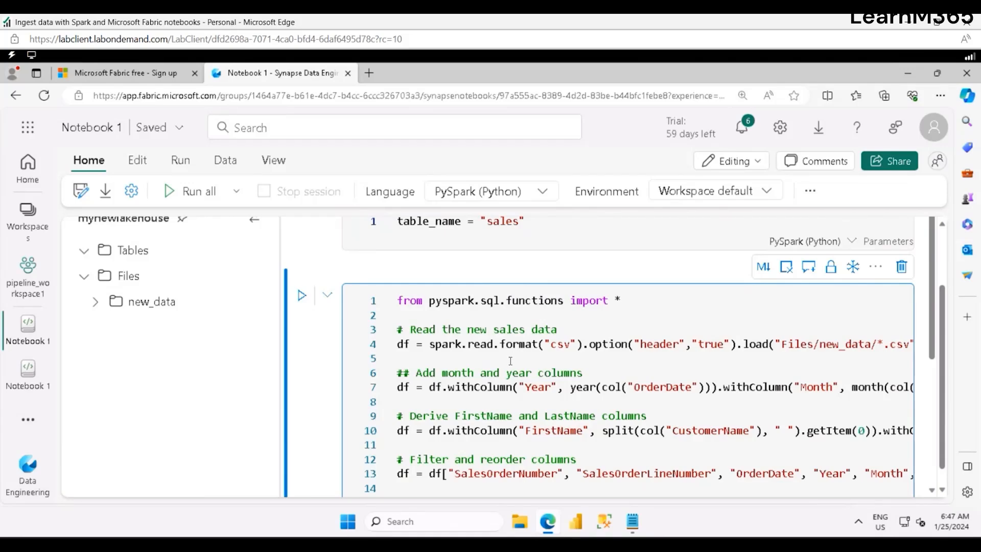
pyautogui.scroll(-3, 515, 361)
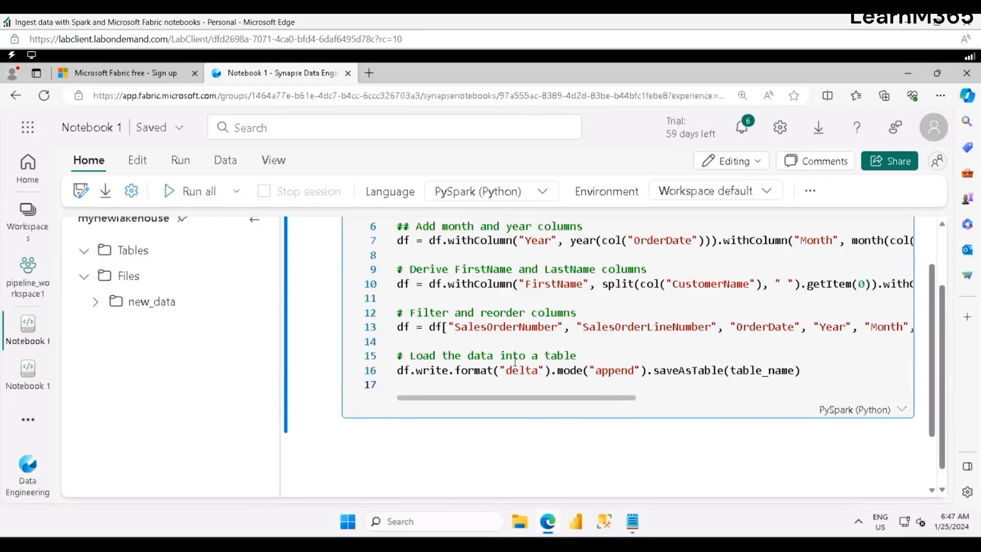
pyautogui.scroll(3, 408, 304)
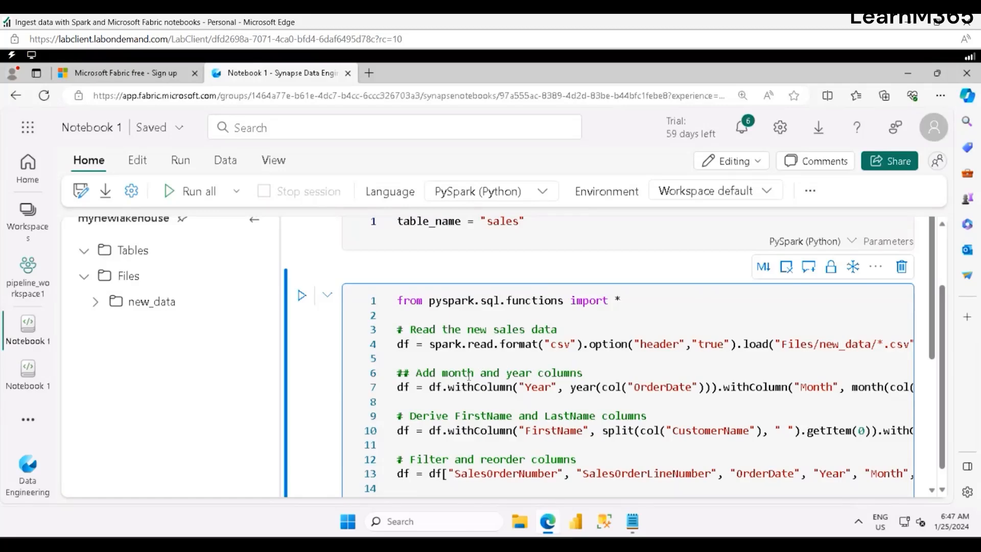
pyautogui.scroll(-3, 588, 378)
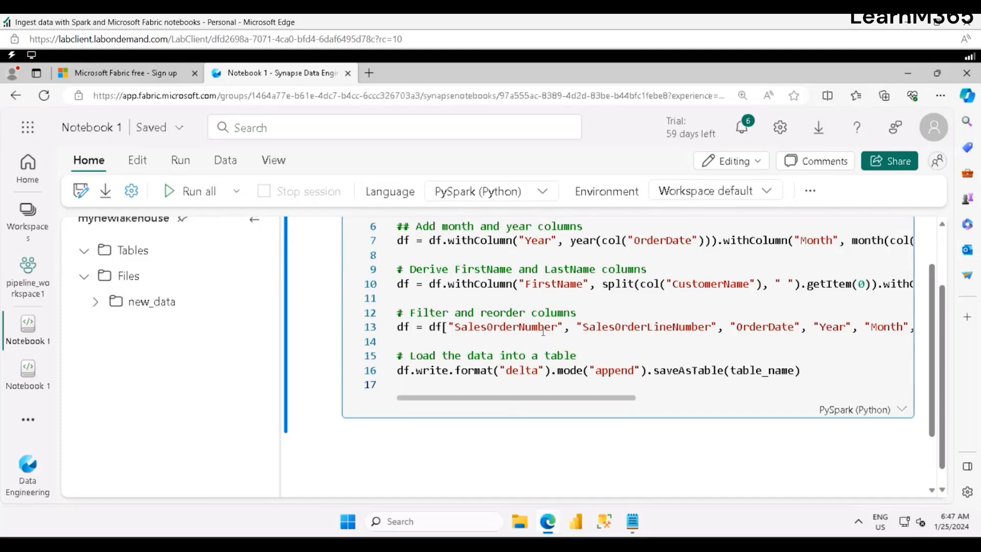
pyautogui.click(195, 191)
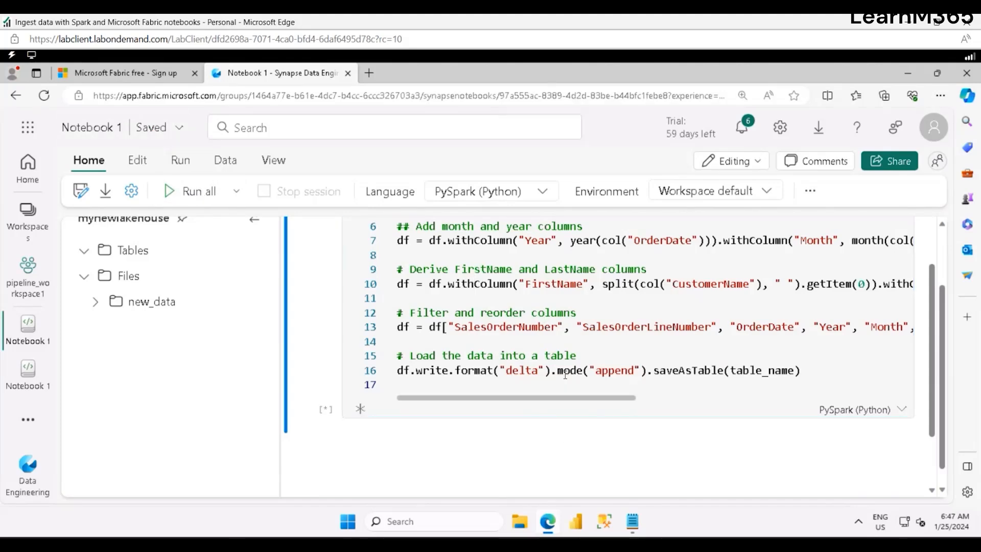
pyautogui.scroll(-2, 565, 374)
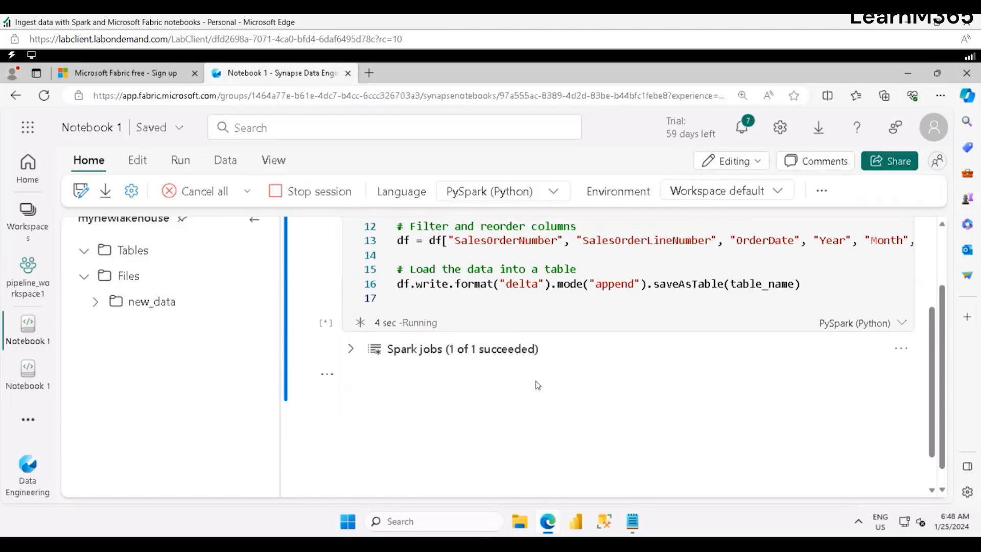
pyautogui.scroll(5, 536, 381)
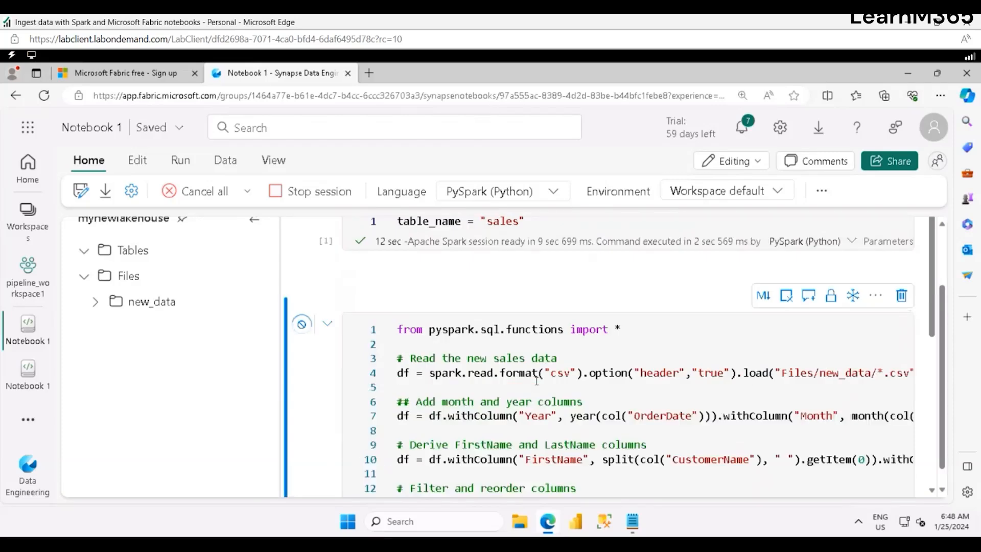
pyautogui.scroll(3, 535, 380)
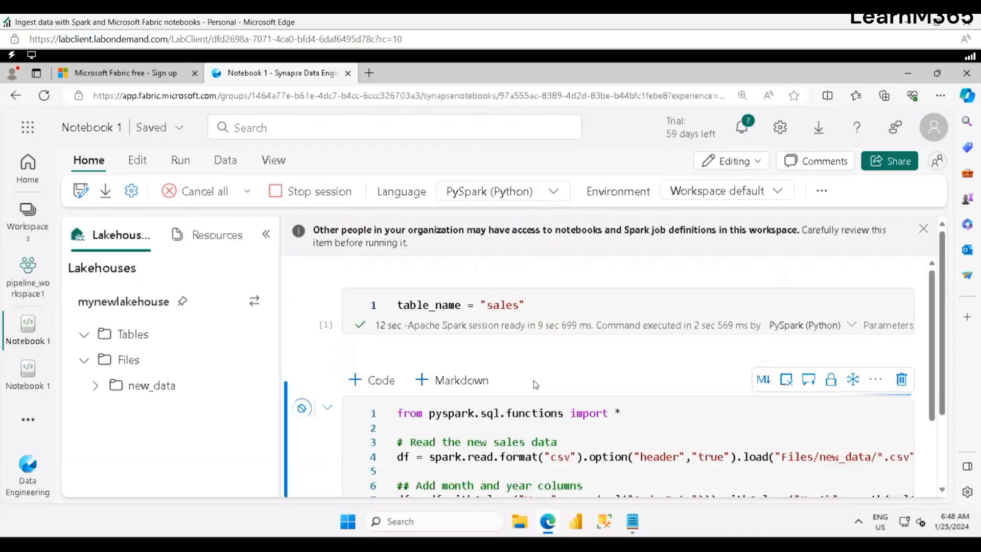
pyautogui.scroll(-5, 533, 380)
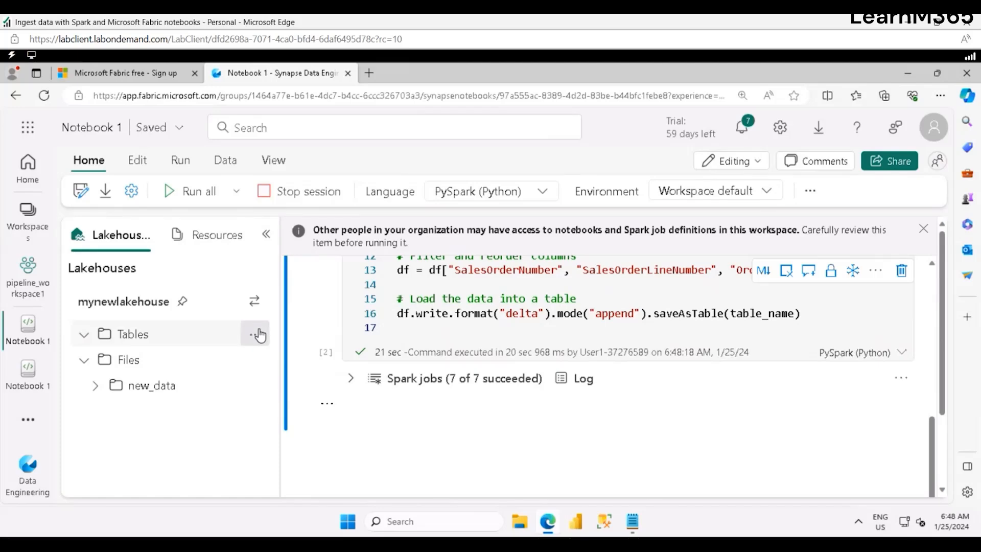
# - Refresh the Tables folder of mynewlakehouse and expand the sales table
pyautogui.click(255, 334)
pyautogui.click(273, 365)
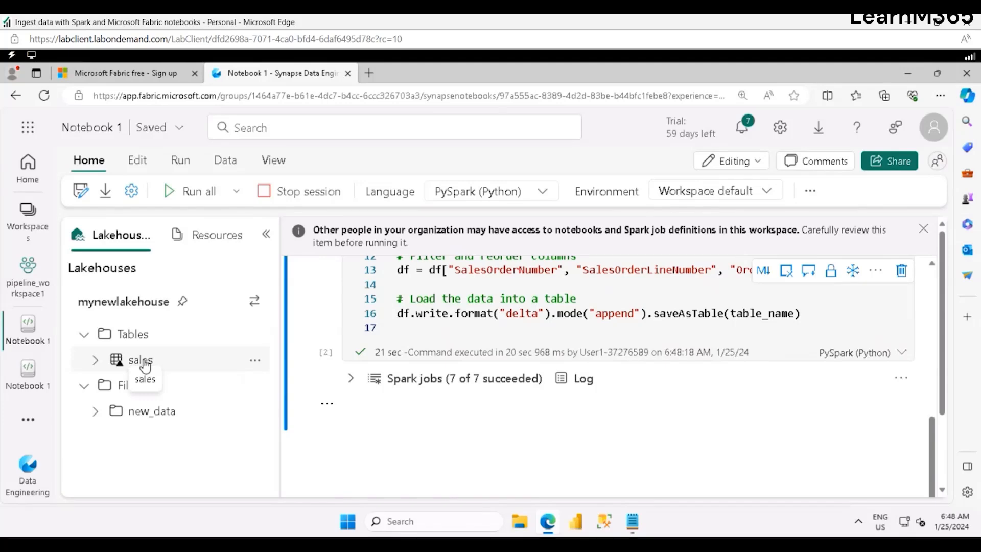
pyautogui.click(255, 363)
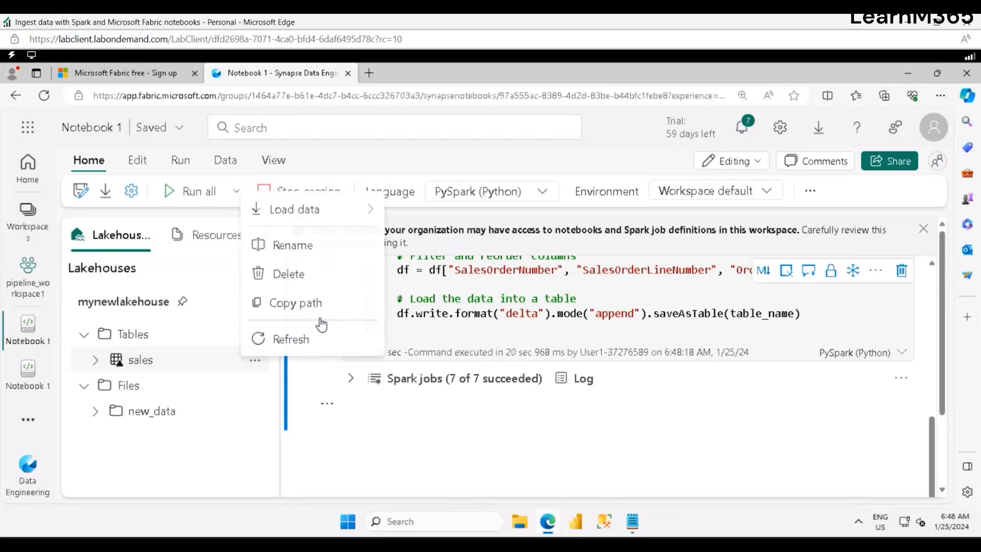
pyautogui.click(141, 364)
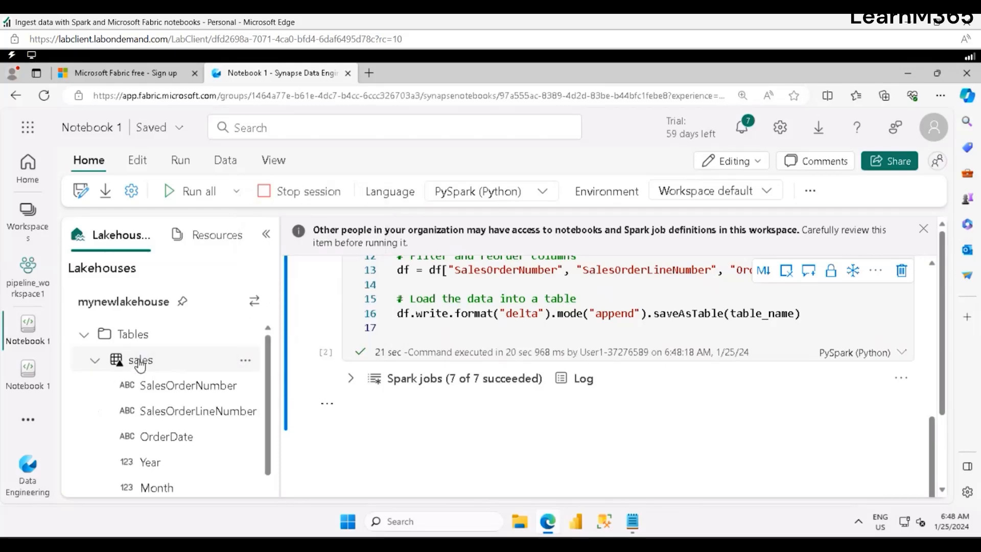
# - Examine the column list of the sales table in the lakehouse explorer
pyautogui.scroll(-2, 206, 405)
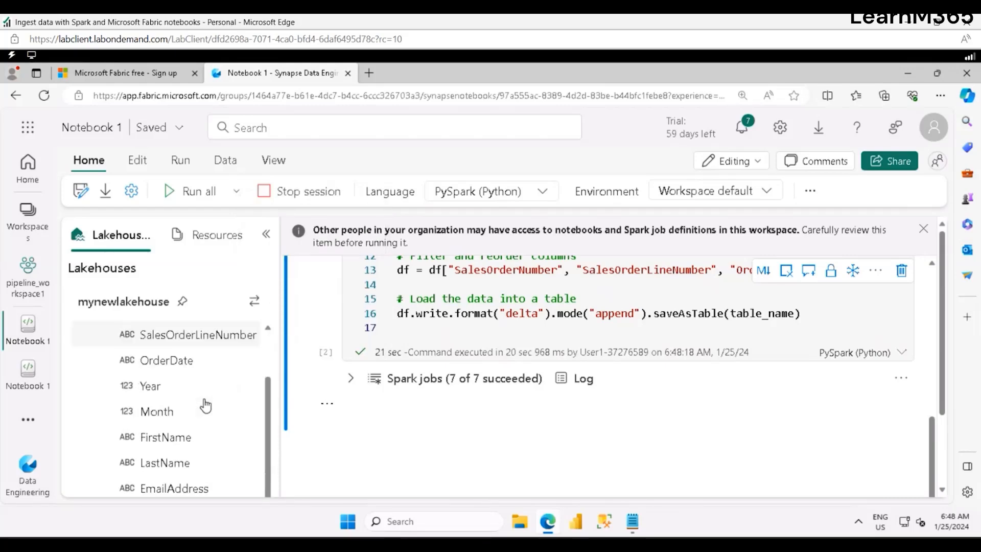
pyautogui.scroll(-4, 197, 365)
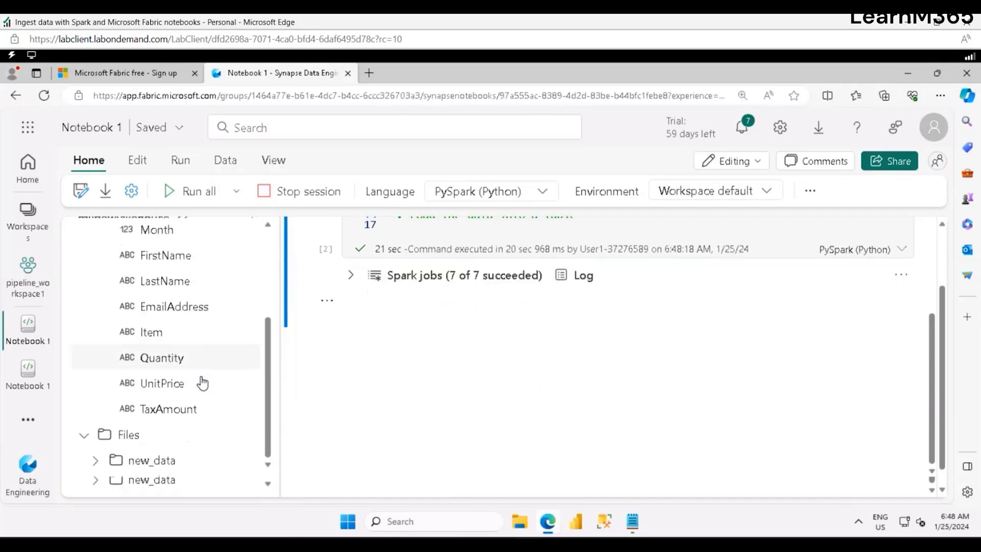
pyautogui.scroll(1, 201, 407)
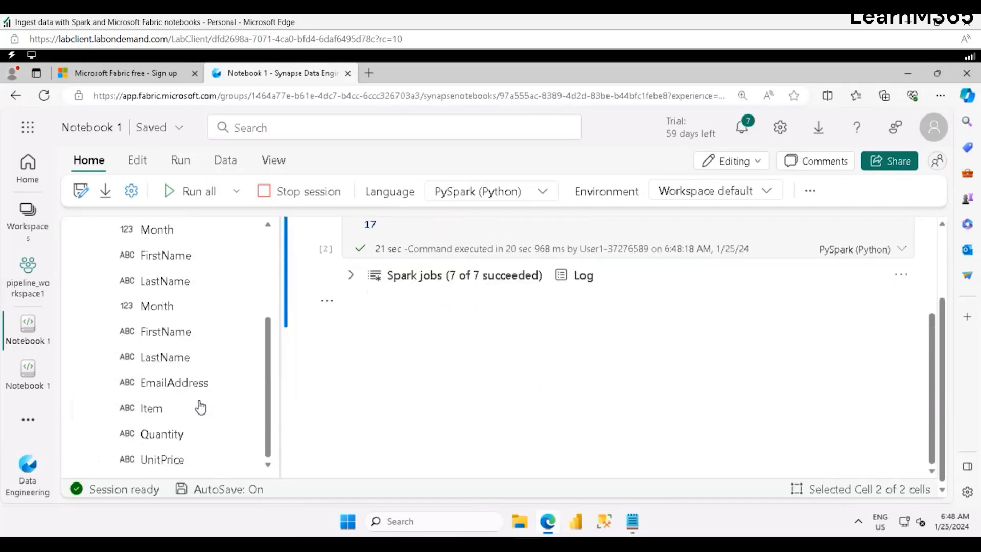
pyautogui.scroll(1, 200, 407)
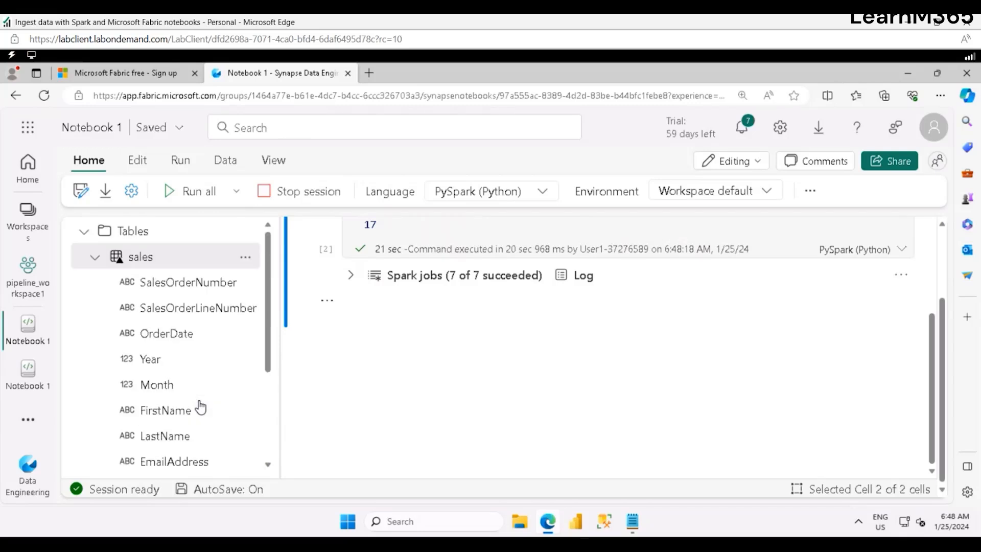
pyautogui.scroll(2, 200, 408)
pyautogui.scroll(-3, 200, 408)
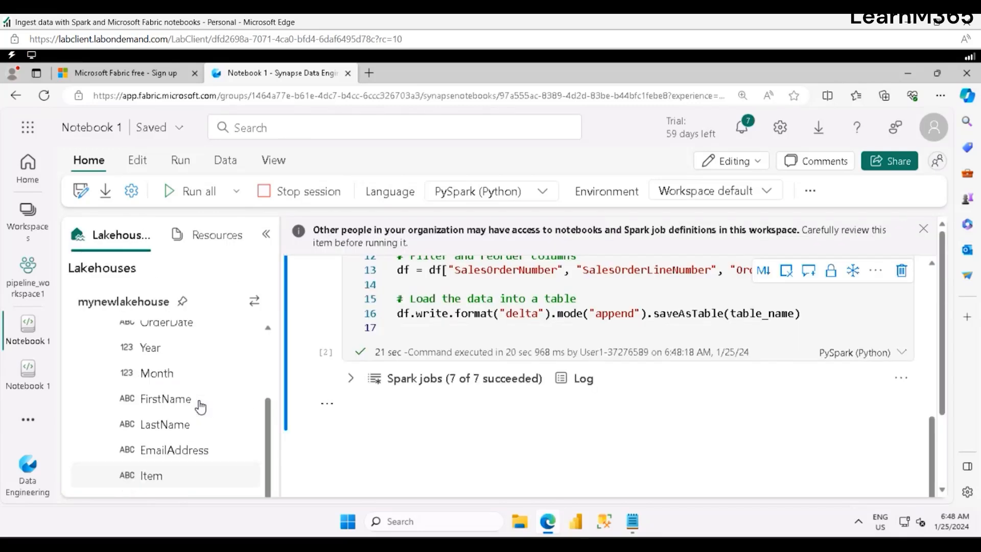
pyautogui.scroll(-2, 215, 396)
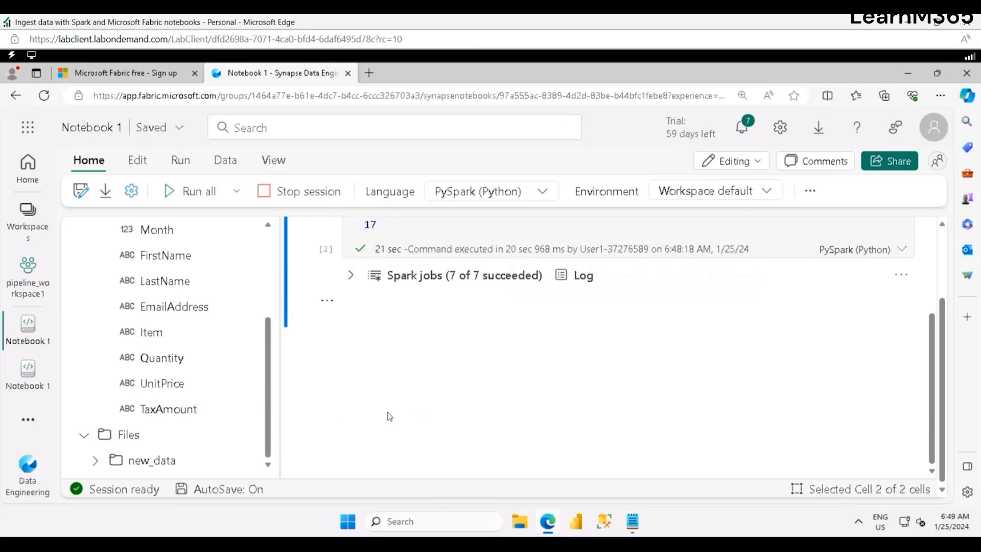
pyautogui.scroll(3, 389, 417)
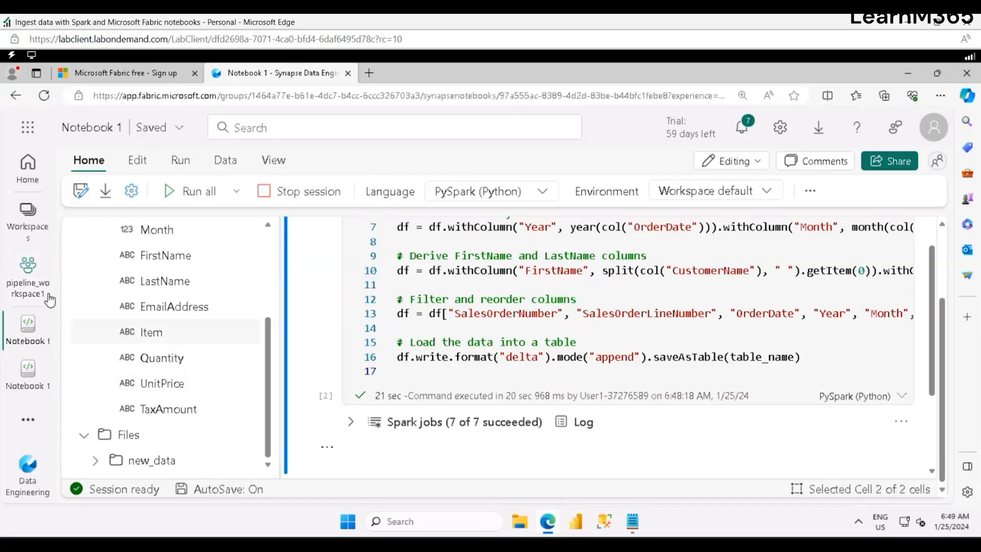
# - Return to the Ingest Sales Data pipeline and add a Delete data activity to it
pyautogui.click(29, 421)
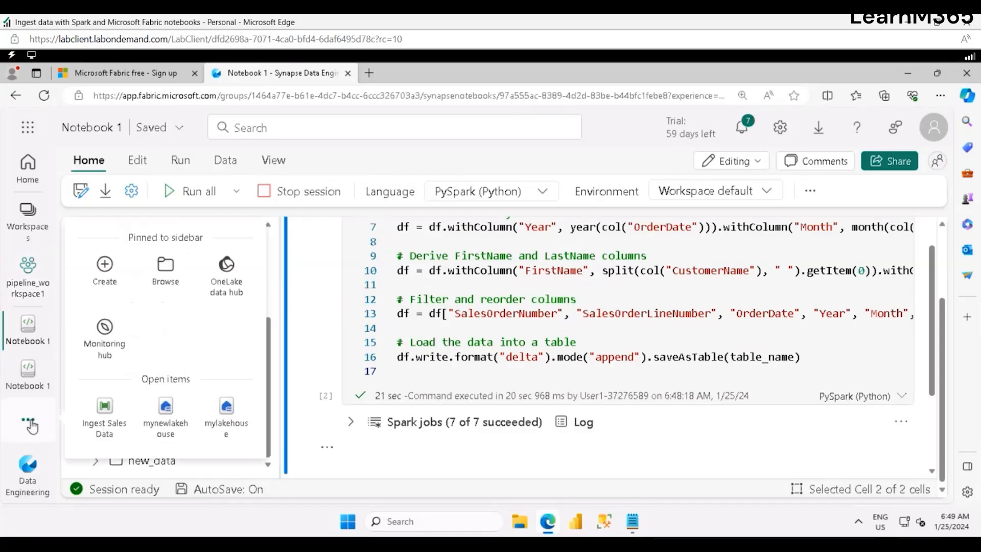
pyautogui.click(107, 431)
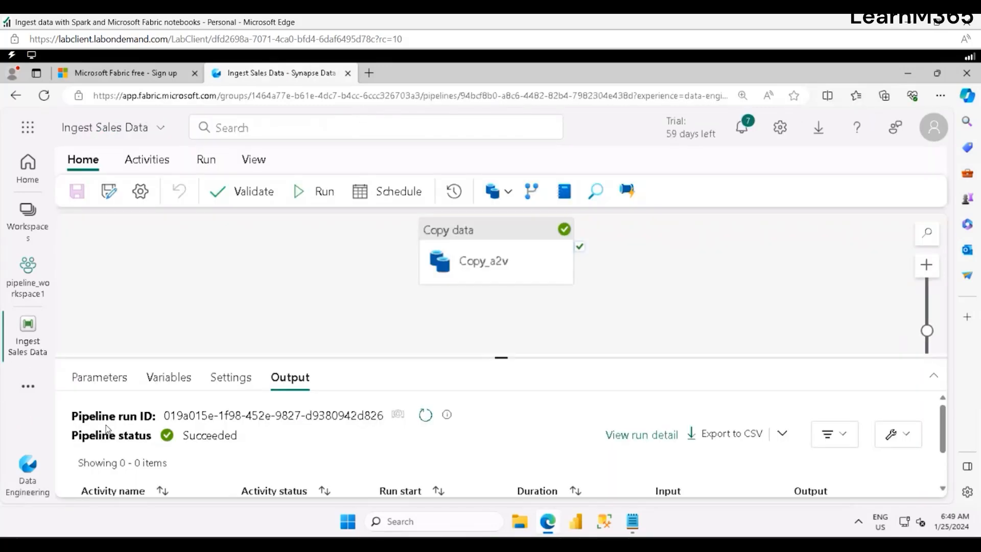
pyautogui.click(147, 163)
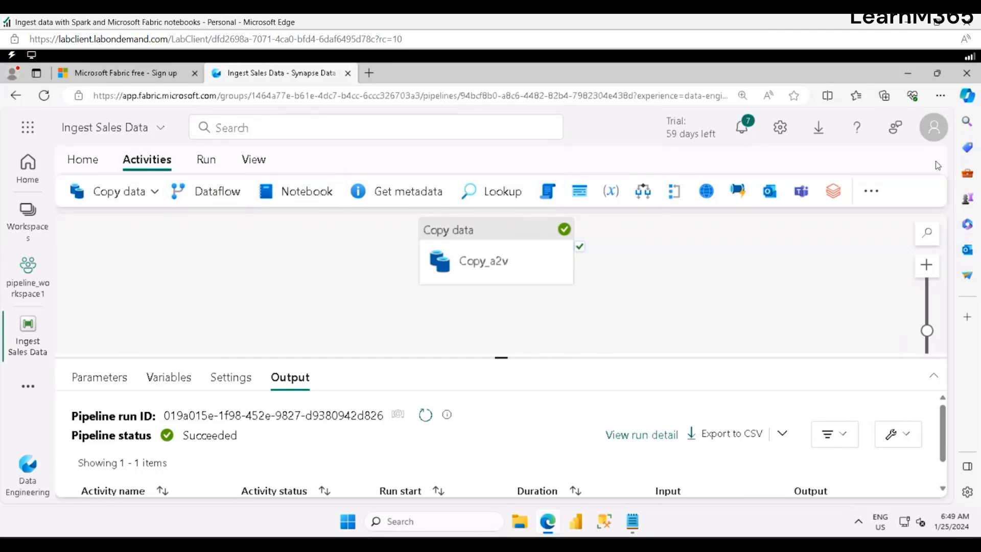
pyautogui.click(873, 192)
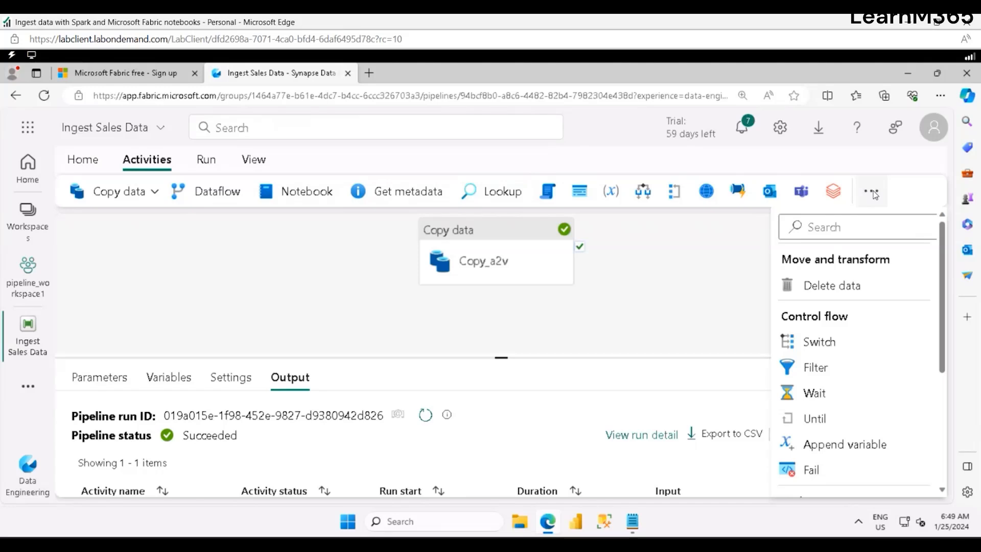
pyautogui.click(825, 285)
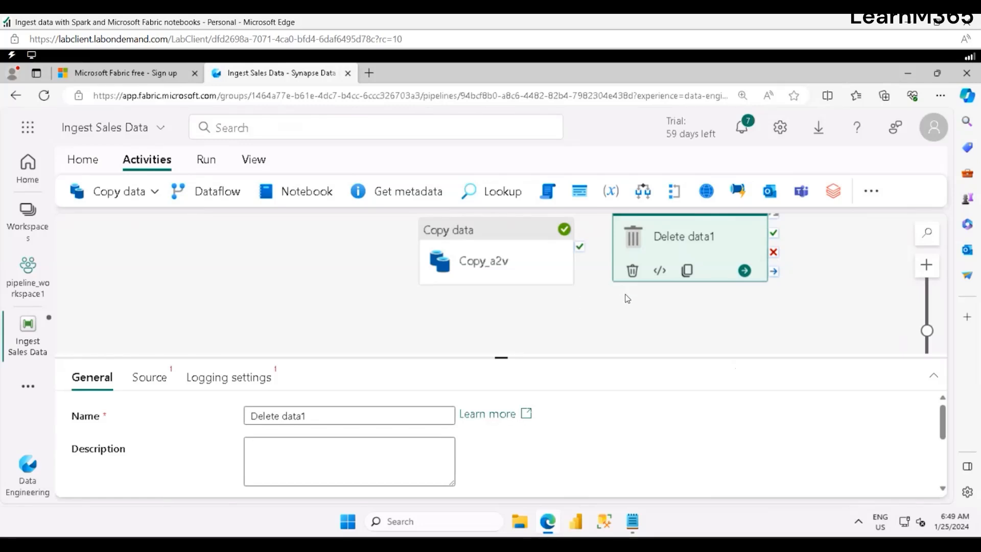
# - Place the Delete data activity ahead of Copy data and connect its on-completion output to the Copy data activity
pyautogui.scroll(-2, 699, 270)
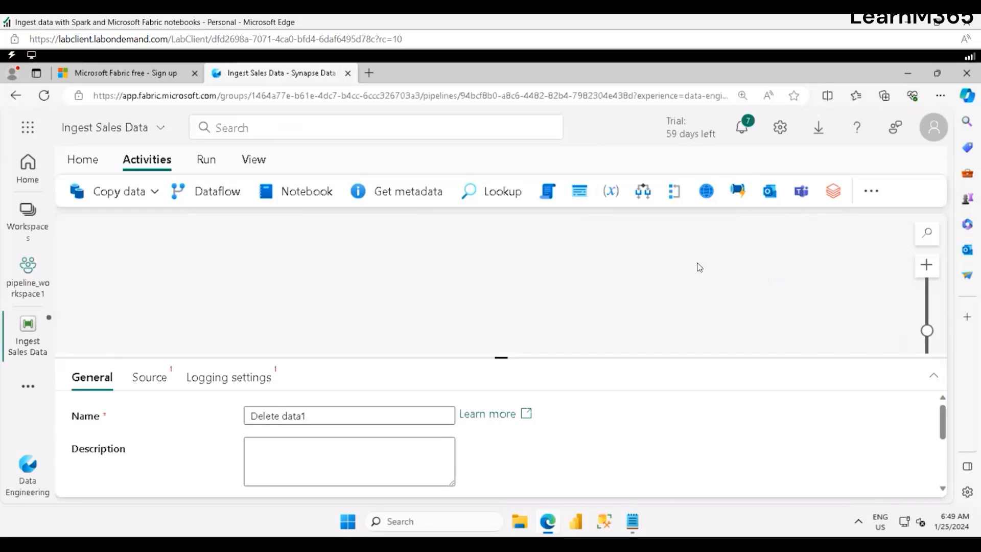
pyautogui.scroll(3, 773, 280)
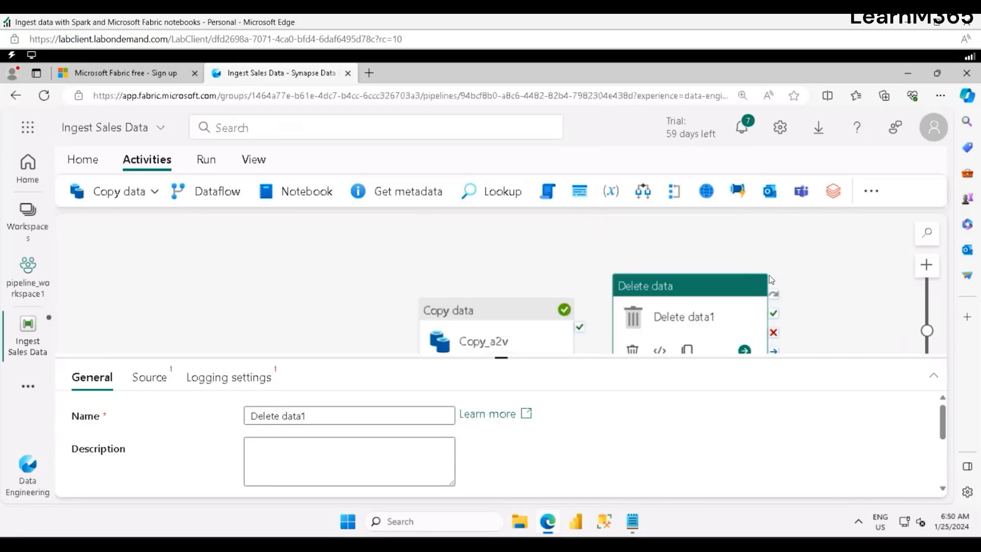
pyautogui.moveTo(723, 290); pyautogui.dragTo(303, 301)
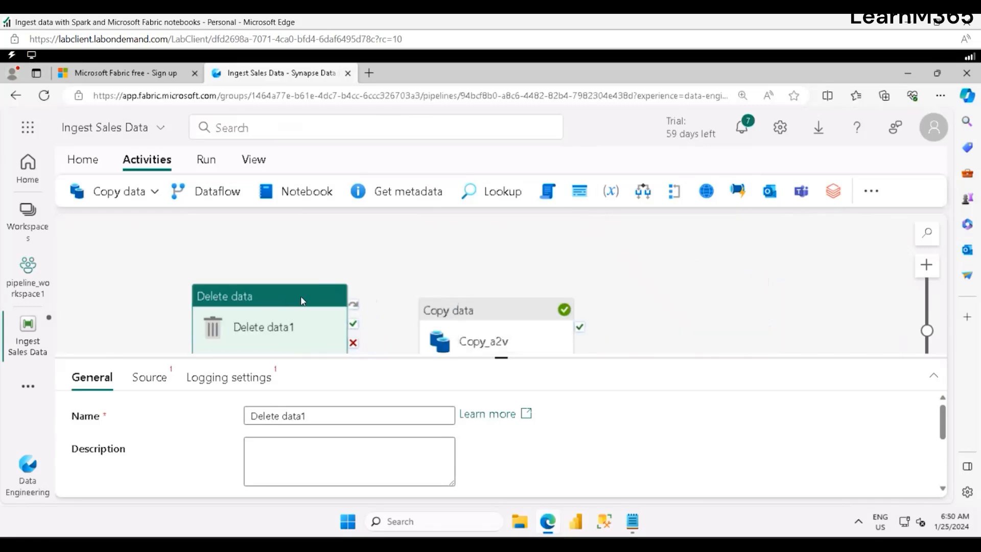
pyautogui.scroll(-1, 303, 301)
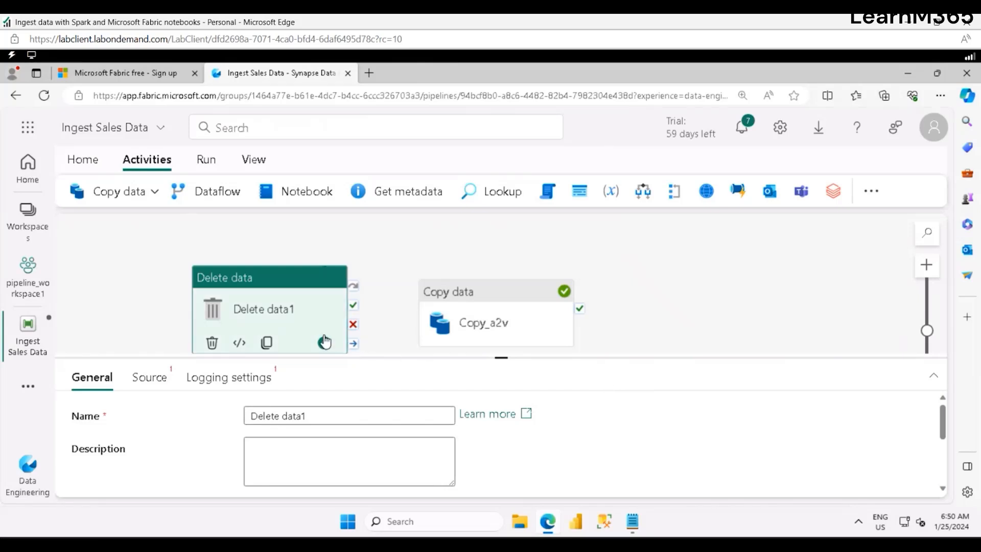
pyautogui.moveTo(353, 343); pyautogui.dragTo(422, 314)
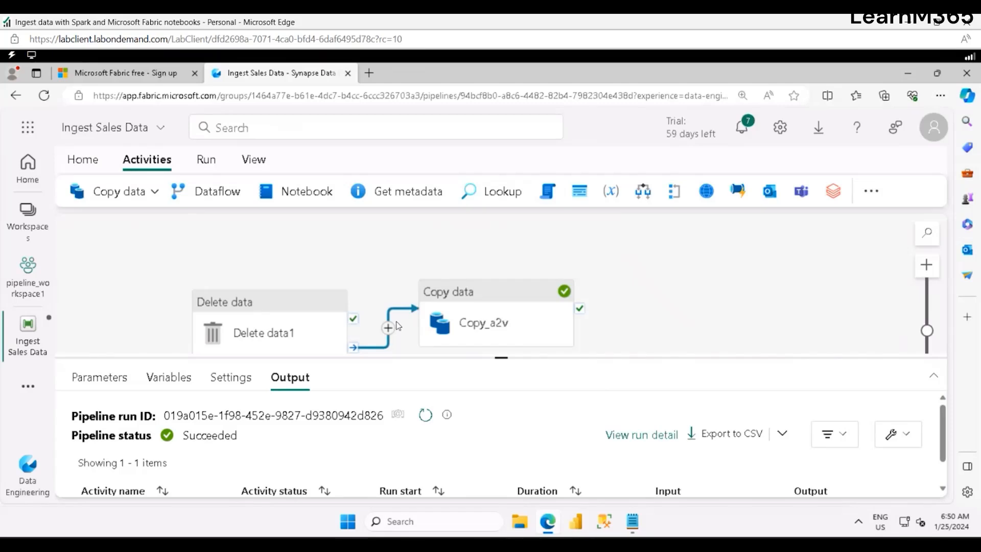
# - Rename the Delete data activity as Delete old files
pyautogui.click(301, 309)
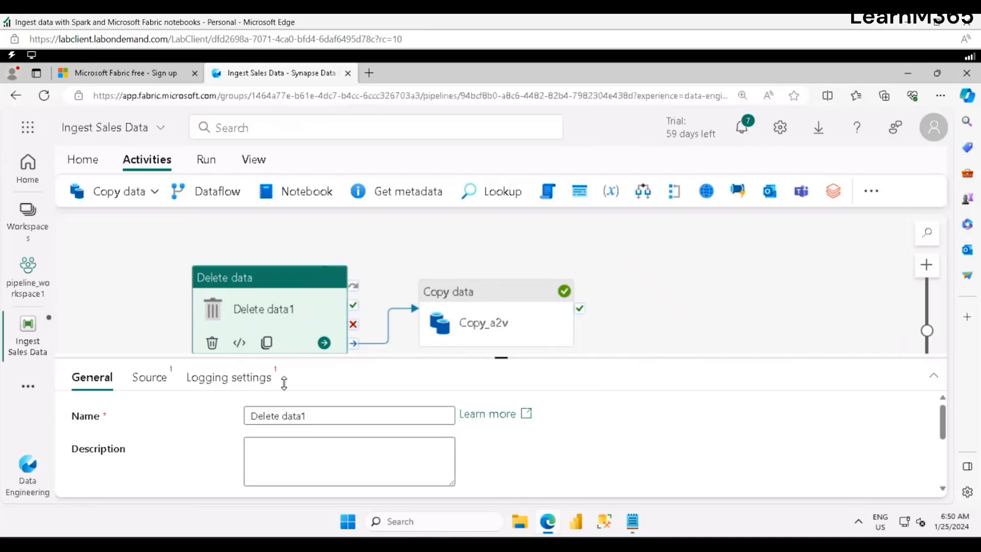
pyautogui.moveTo(309, 416); pyautogui.dragTo(281, 419)
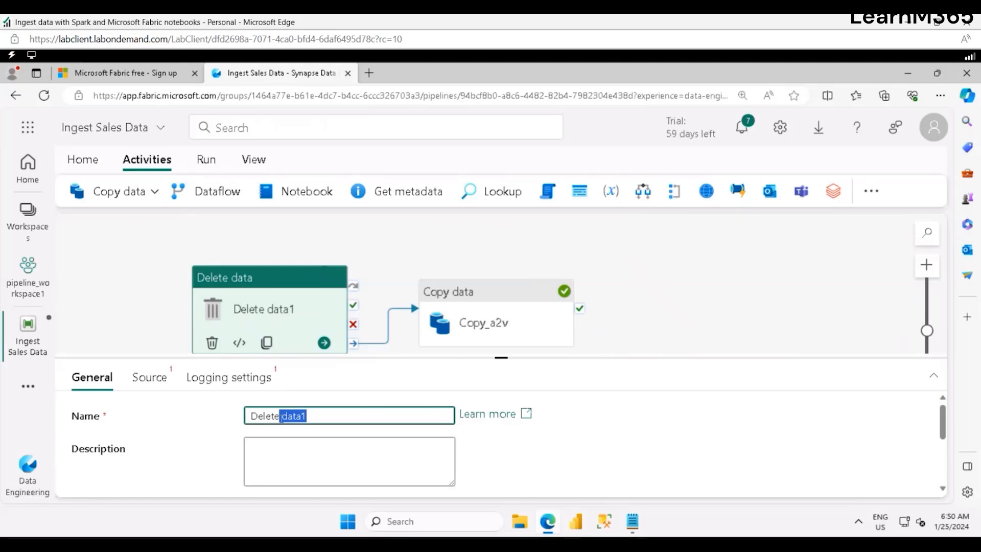
pyautogui.press('BackSpace')
pyautogui.write('old files')
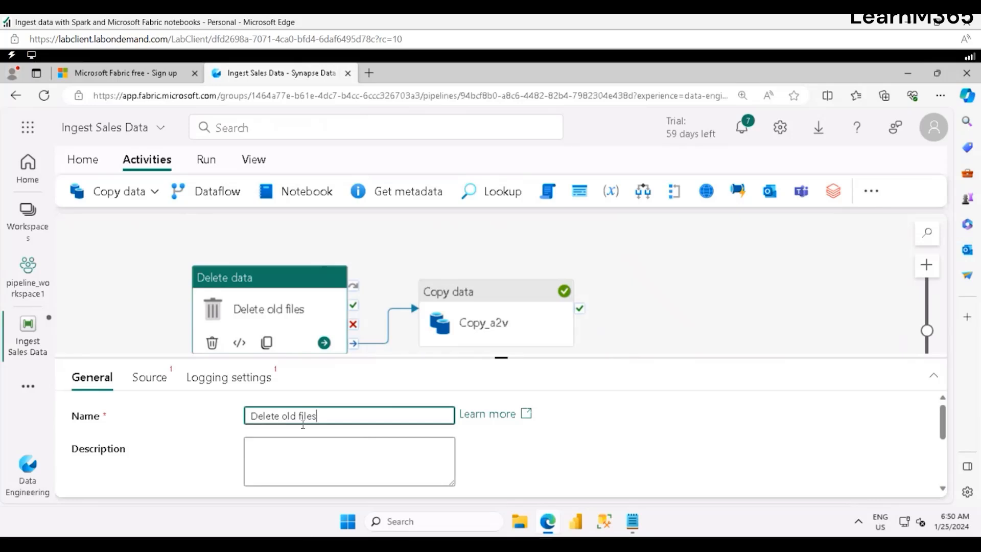
# - Set the delete activity's source to the Workspace lakehouse mynewlakehouse with Wildcard file path as the file path type
pyautogui.click(149, 378)
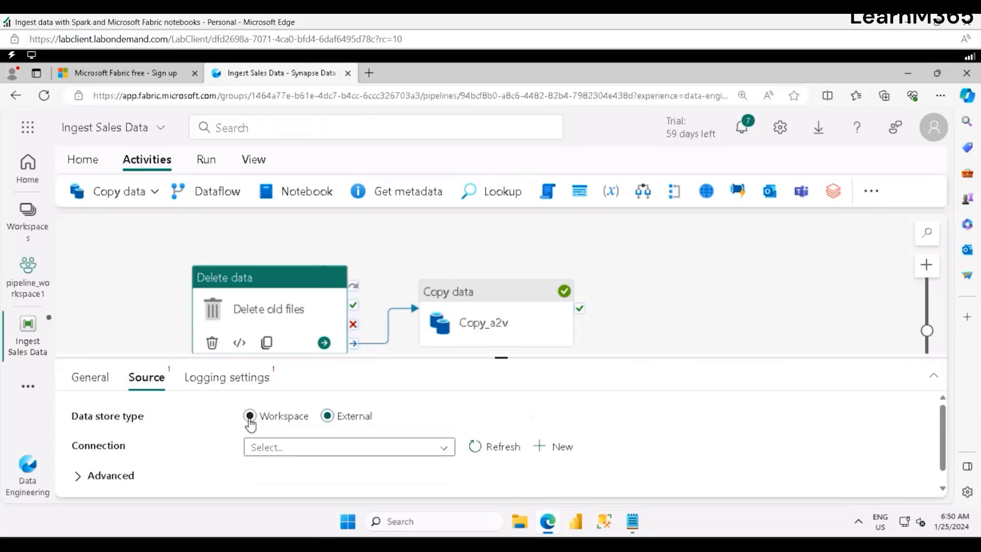
pyautogui.click(249, 417)
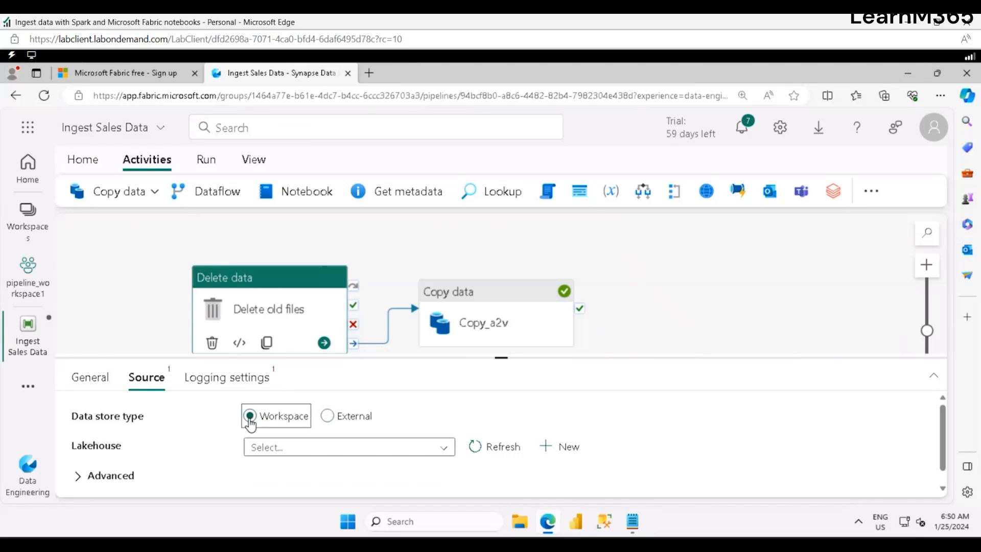
pyautogui.click(341, 449)
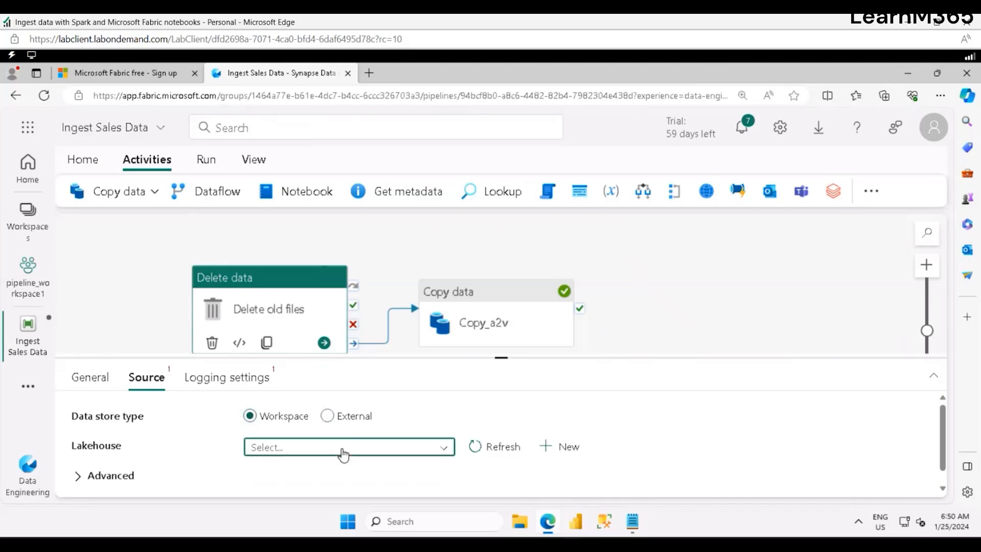
pyautogui.click(332, 476)
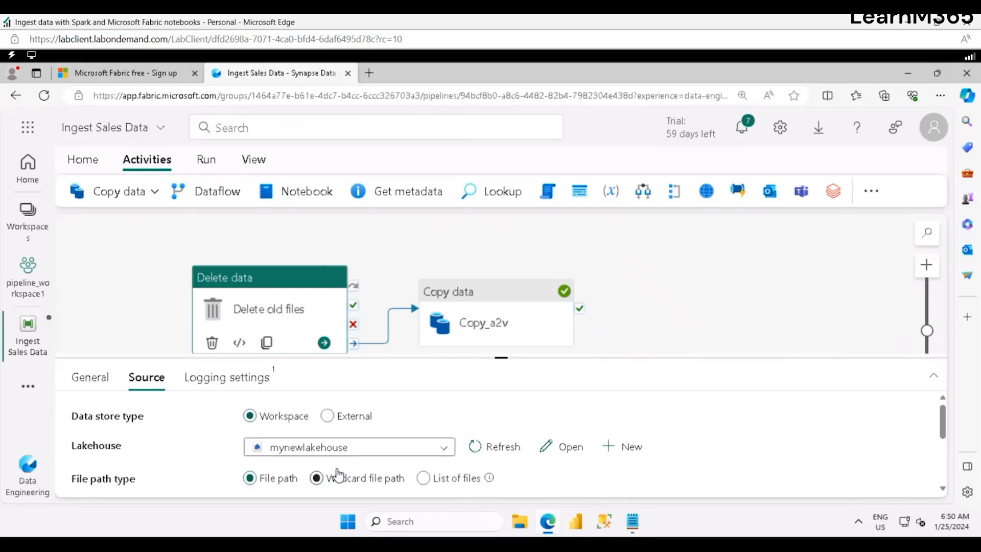
pyautogui.scroll(-1, 617, 405)
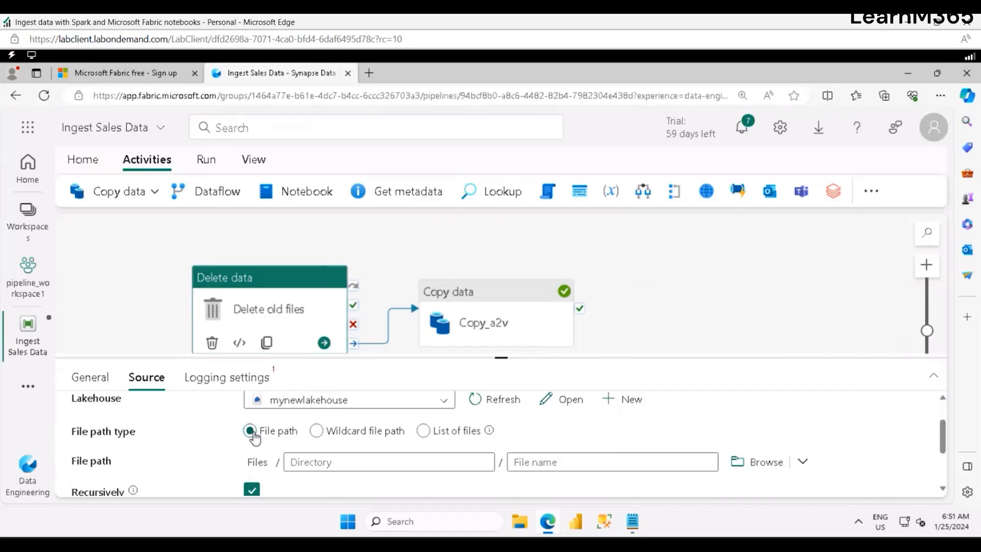
pyautogui.click(310, 461)
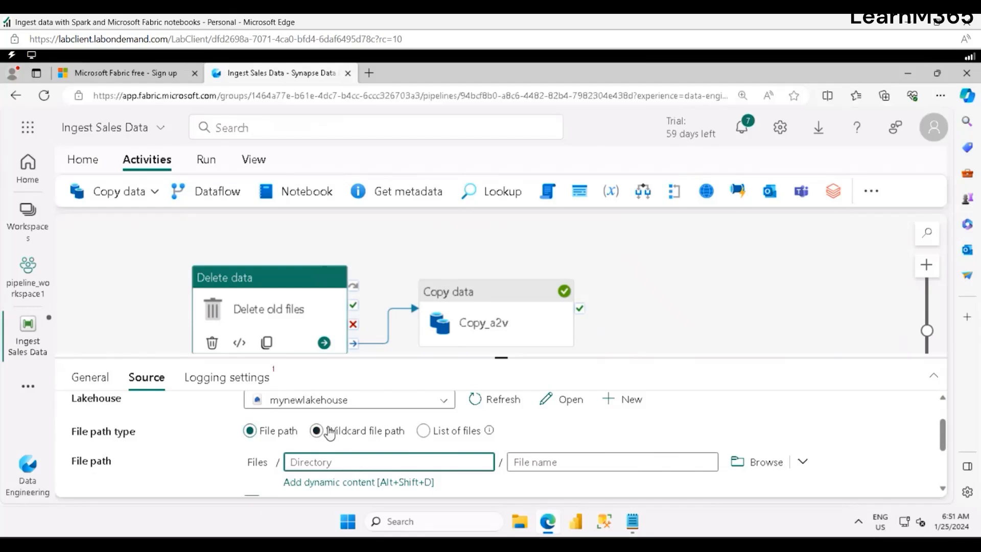
pyautogui.click(317, 432)
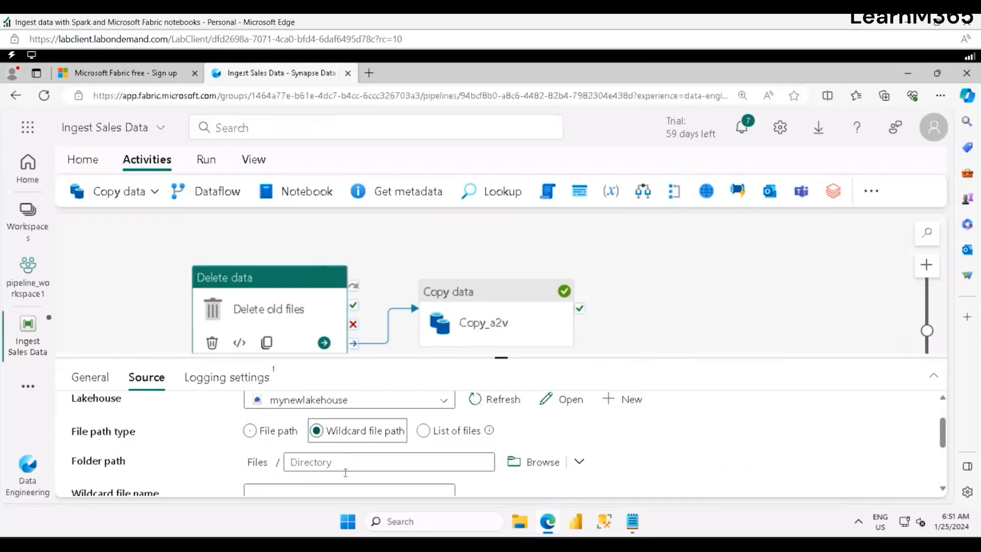
# - Set the delete source's folder path to new_data and wildcard file name to *.csv, and disable logging for the activity
pyautogui.click(345, 466)
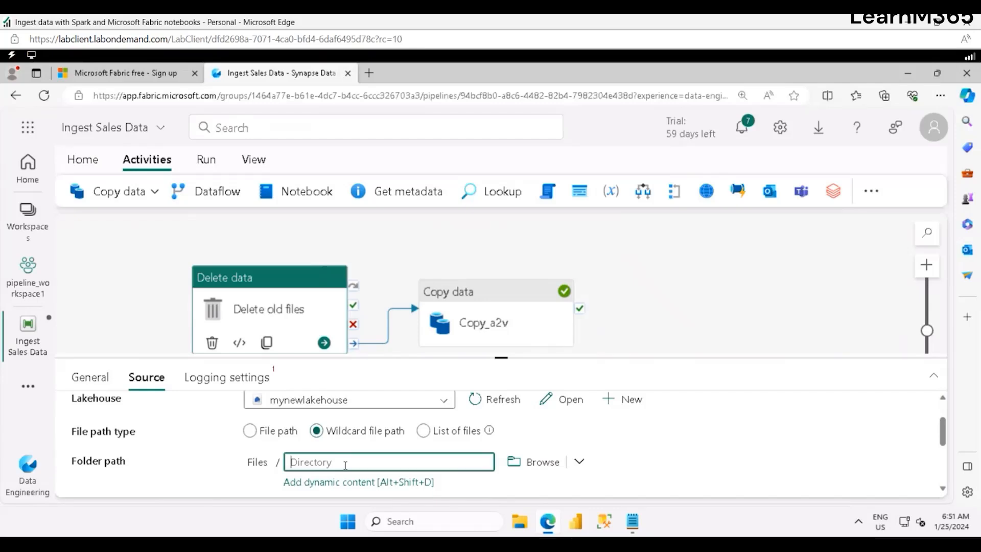
pyautogui.write('new_data')
pyautogui.scroll(-1, 608, 444)
pyautogui.click(259, 458)
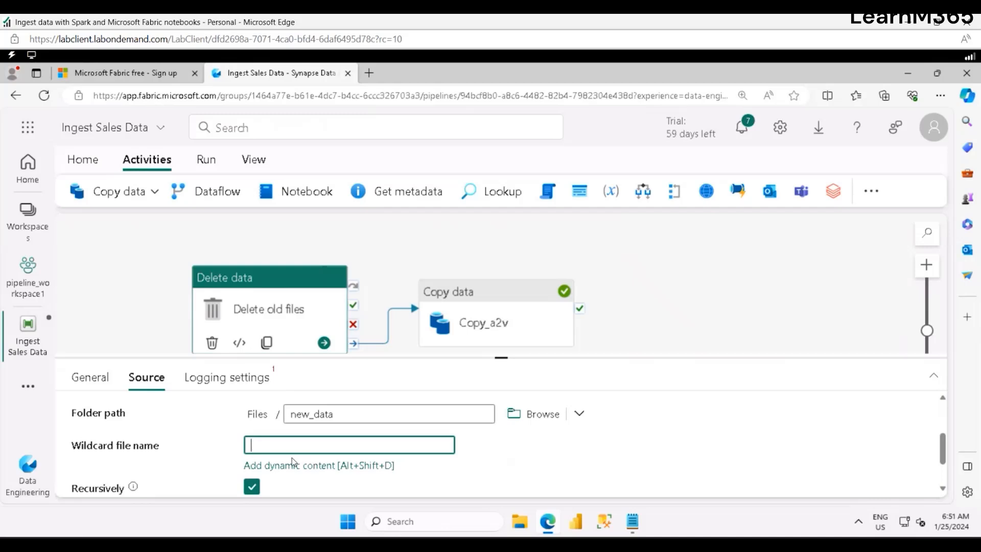
pyautogui.write('*.csv')
pyautogui.scroll(-1, 589, 461)
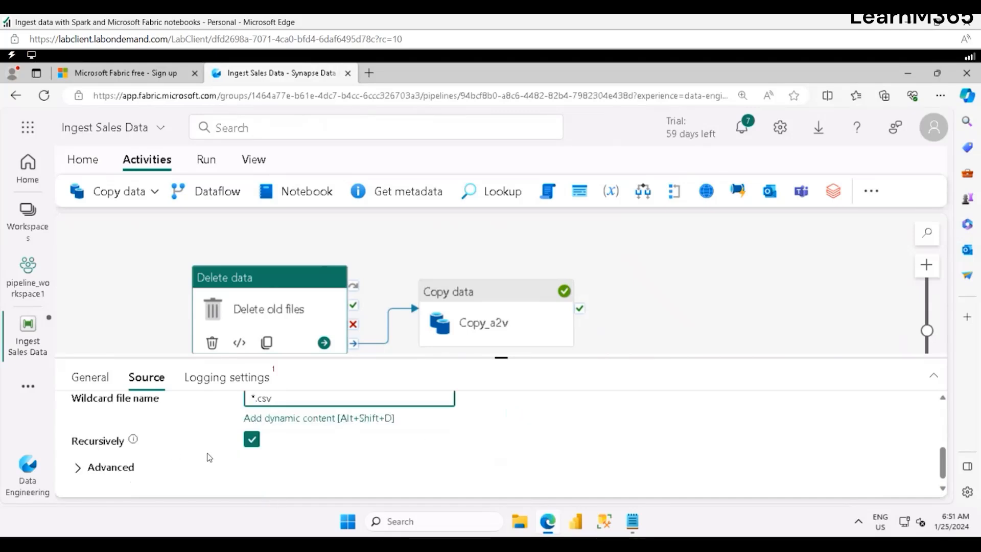
pyautogui.click(226, 378)
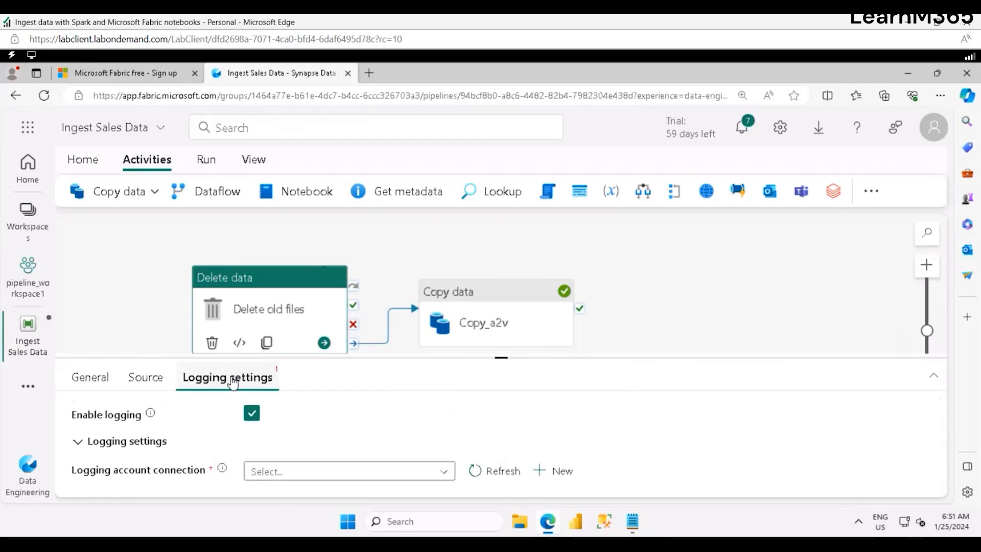
pyautogui.click(252, 414)
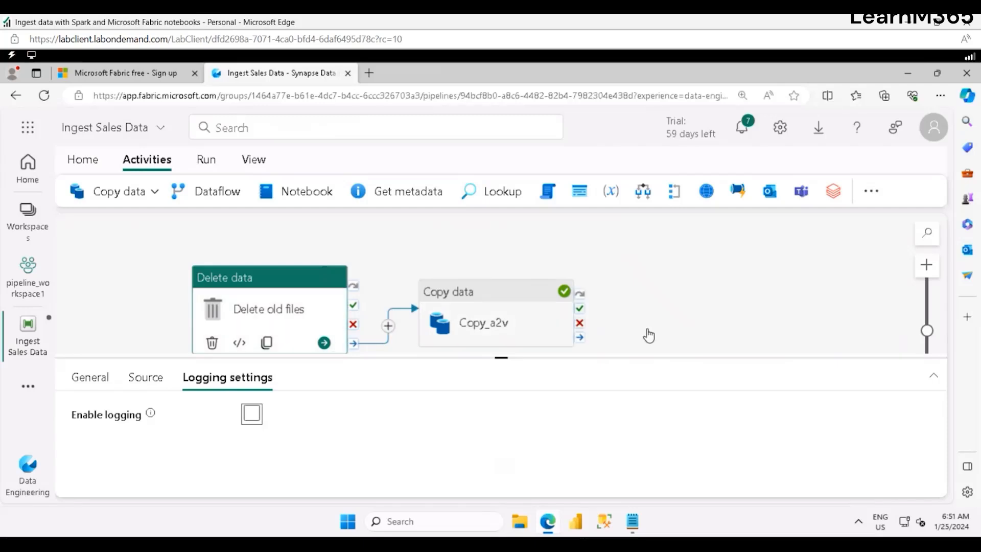
# - Add a Notebook activity to the pipeline and place it after the Copy data activity
pyautogui.moveTo(500, 359); pyautogui.dragTo(502, 457)
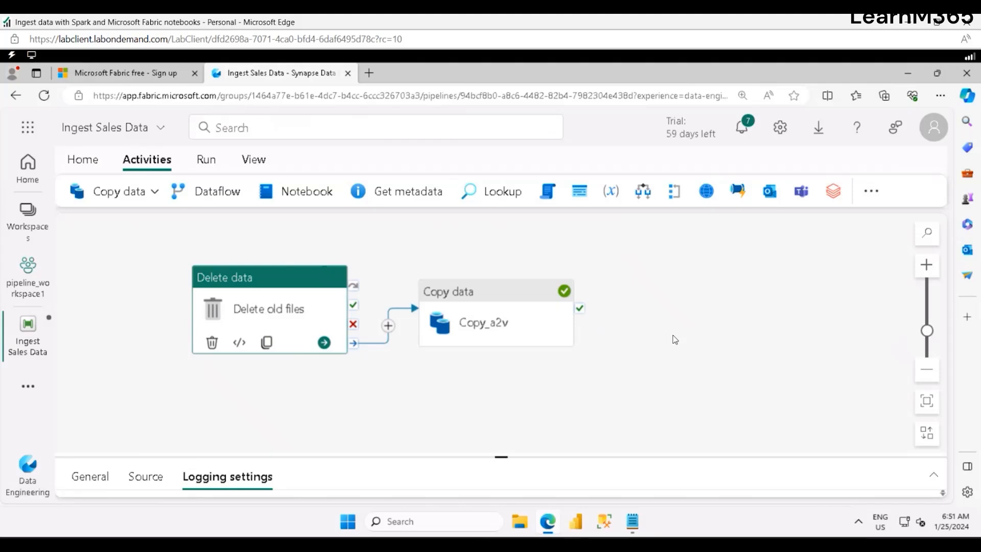
pyautogui.click(313, 197)
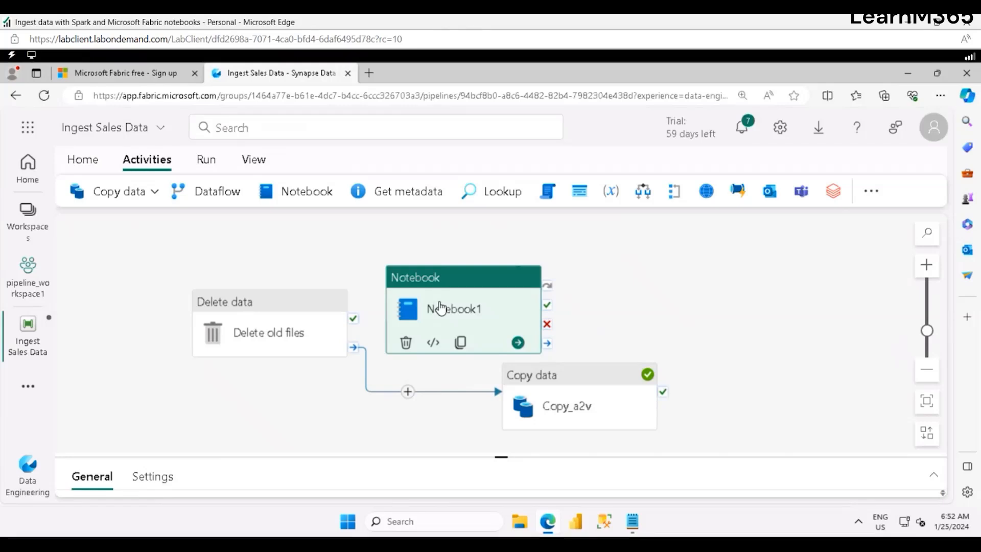
pyautogui.moveTo(436, 280); pyautogui.dragTo(760, 315)
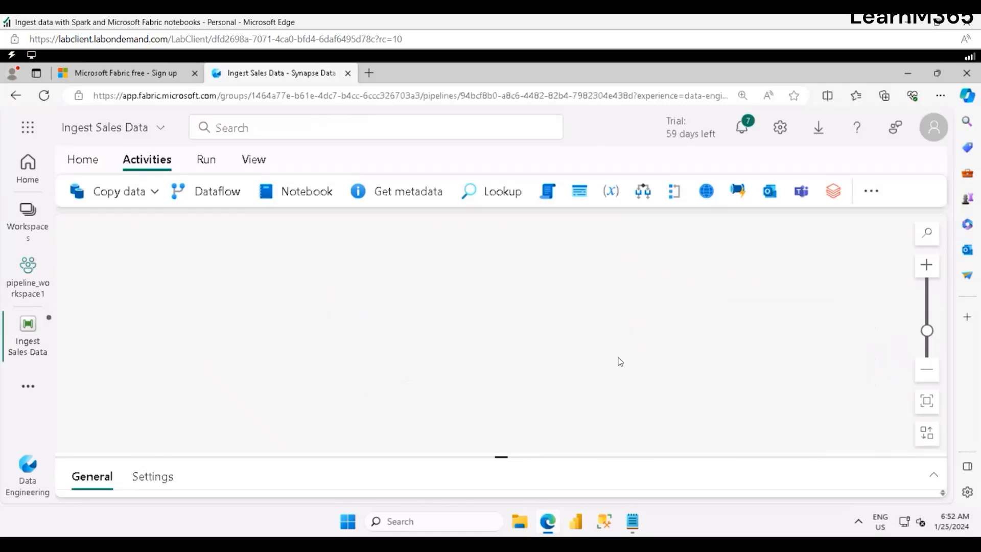
# - Connect the Copy data activity's on-completion output to the Notebook activity
pyautogui.click(588, 377)
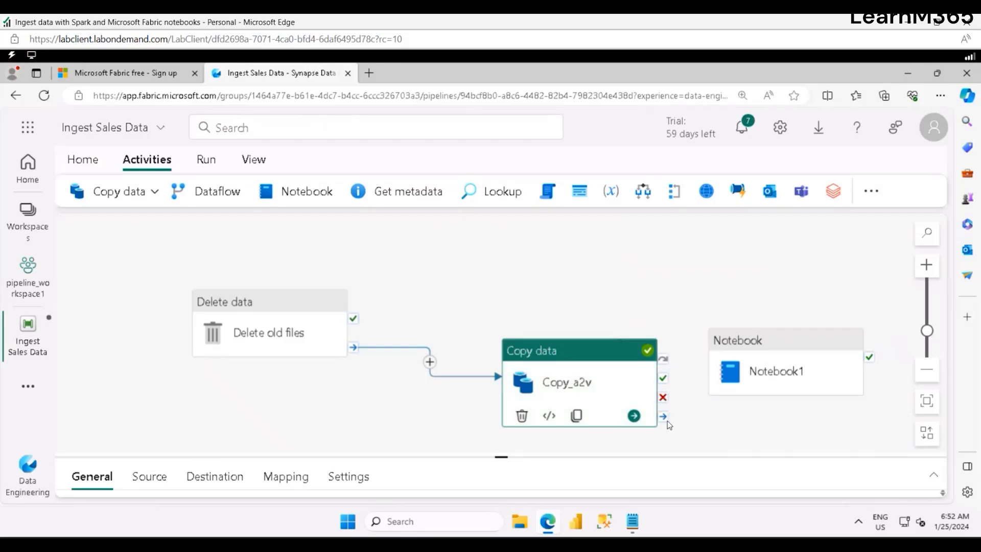
pyautogui.moveTo(663, 418); pyautogui.dragTo(708, 366)
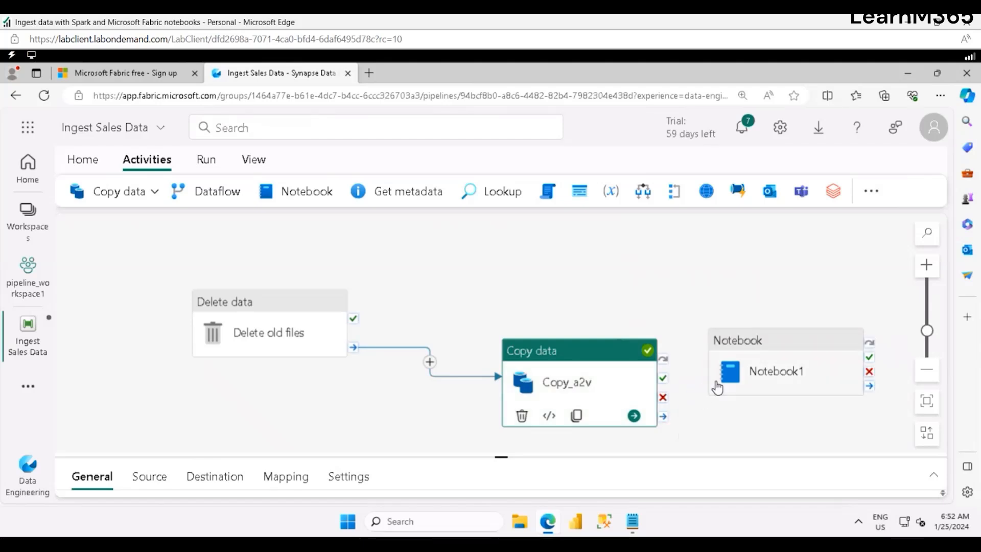
pyautogui.moveTo(664, 416); pyautogui.dragTo(721, 391)
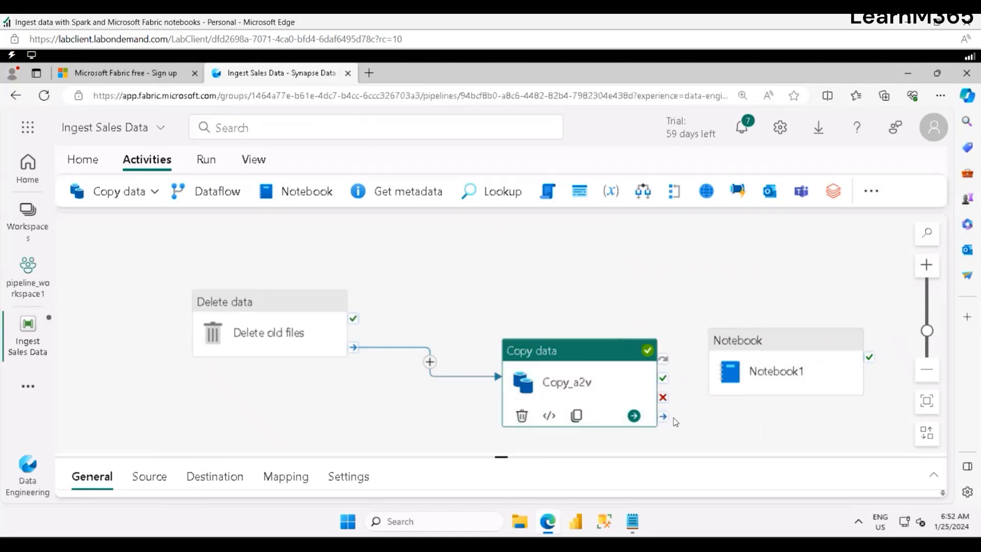
pyautogui.moveTo(663, 417); pyautogui.dragTo(714, 369)
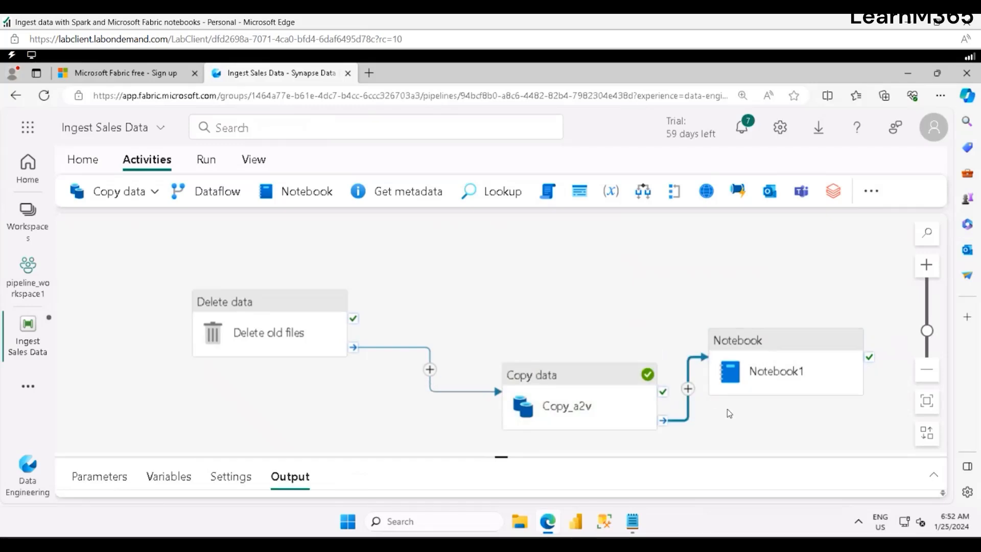
# - Rename the Notebook activity as Load Sales Notebook
pyautogui.click(761, 338)
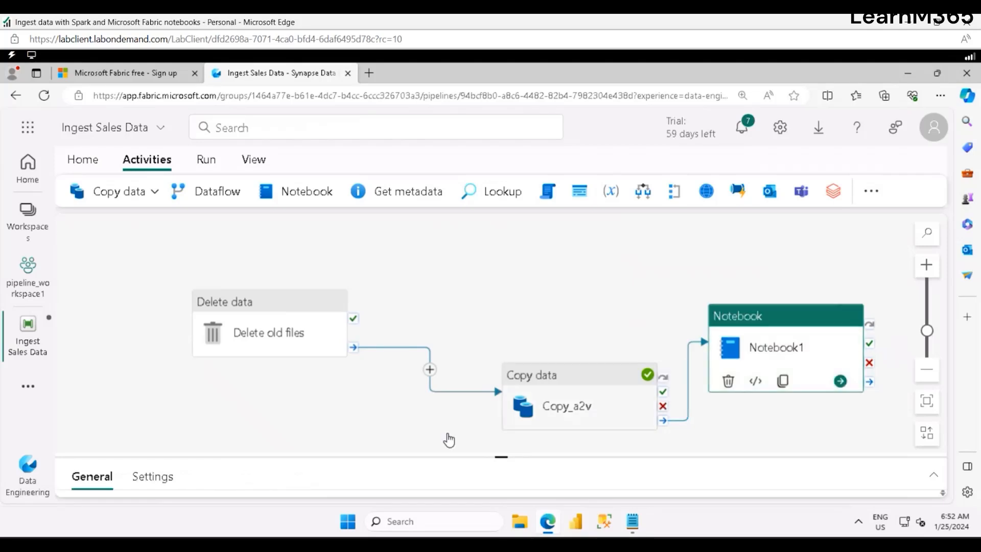
pyautogui.moveTo(498, 431); pyautogui.dragTo(515, 324)
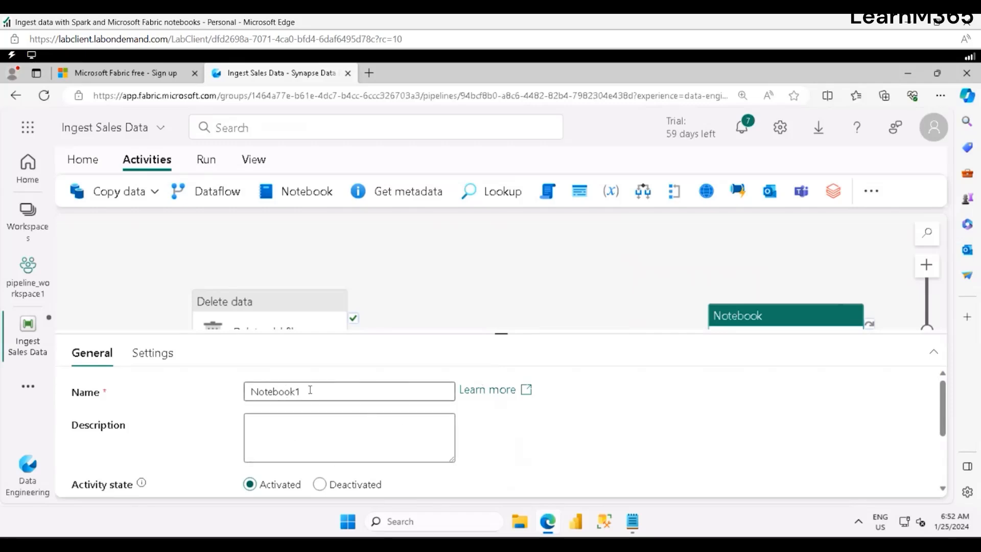
pyautogui.moveTo(310, 390); pyautogui.dragTo(247, 391)
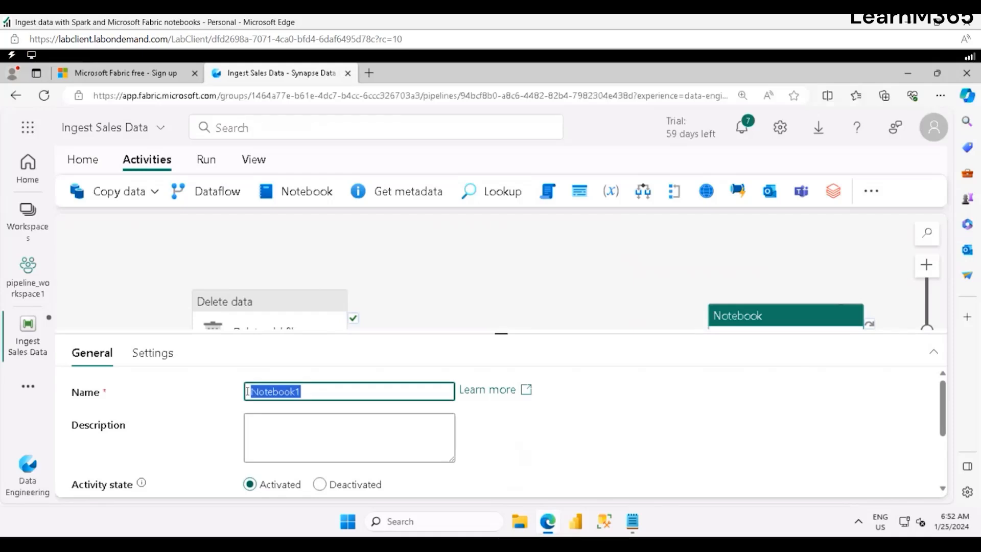
pyautogui.write('Loa')
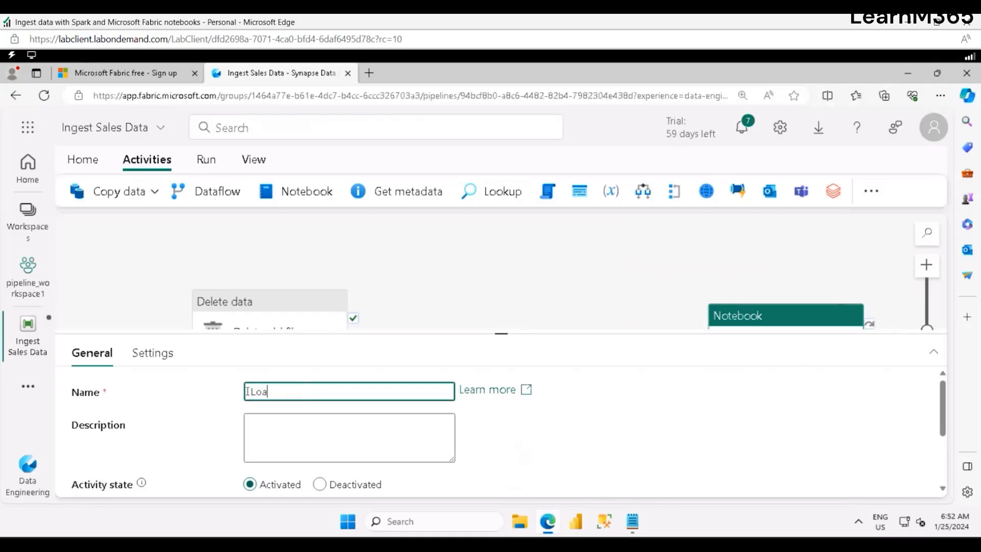
pyautogui.write('d Sales Notebook')
# - Refresh the available notebooks and assign Notebook 1 from pipeline_workspace1 to the Load Sales Notebook activity
pyautogui.click(151, 358)
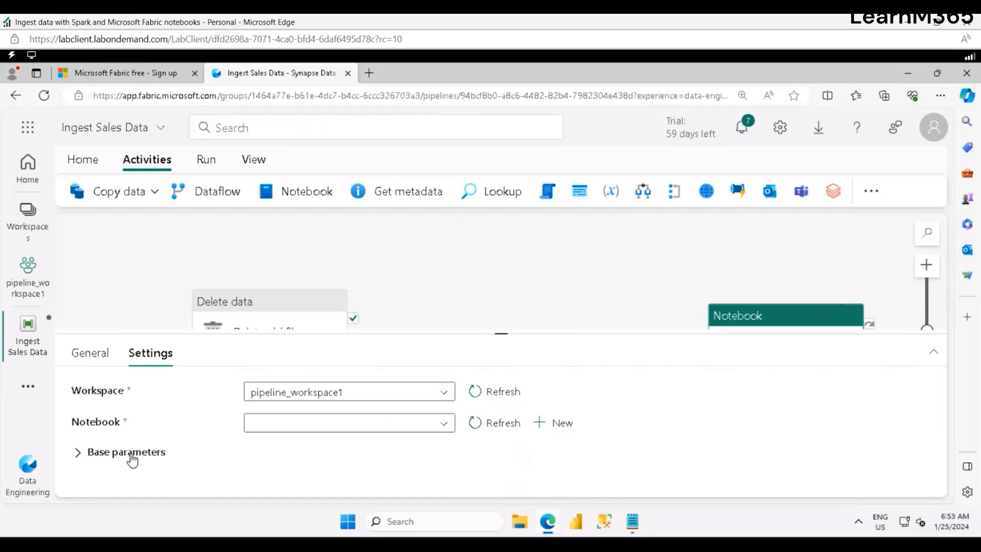
pyautogui.click(285, 424)
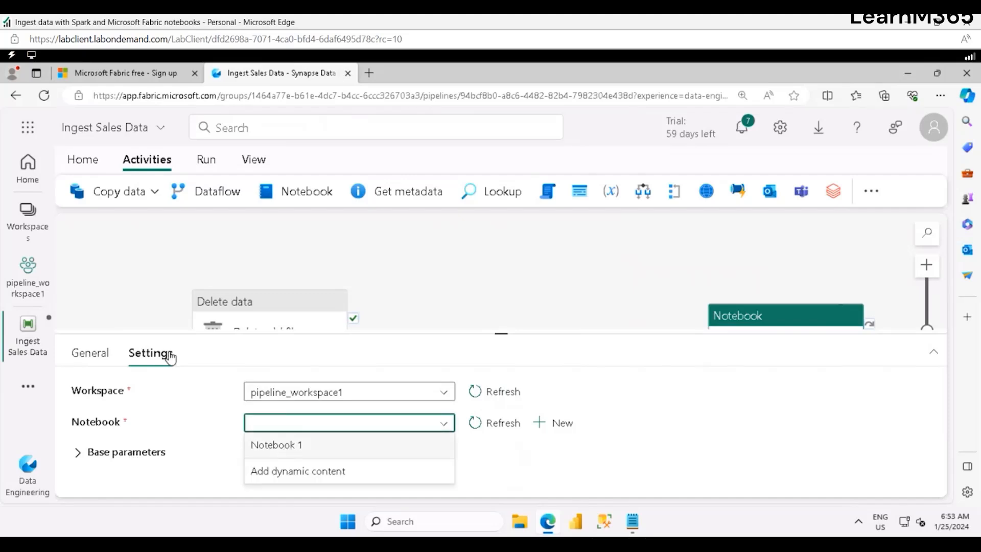
pyautogui.click(88, 353)
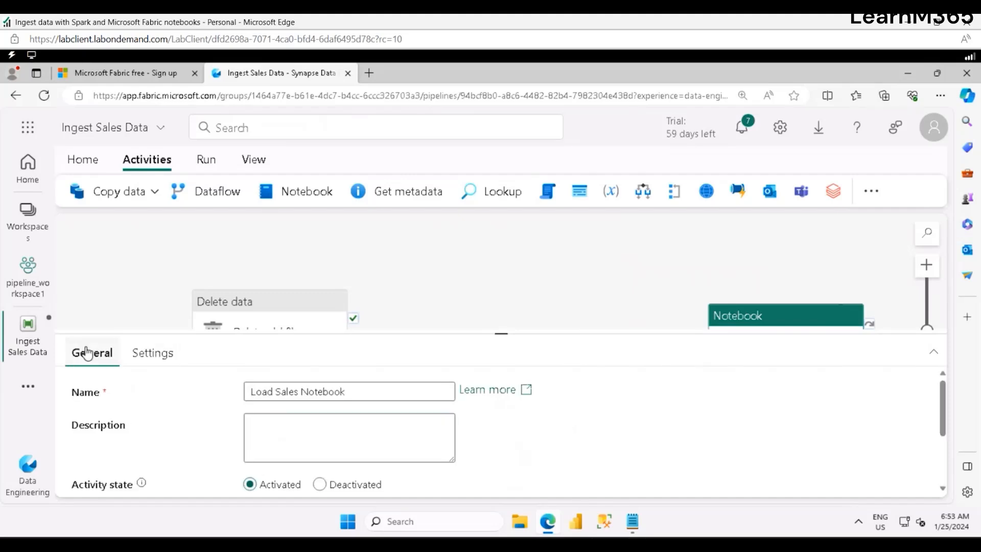
pyautogui.click(151, 354)
pyautogui.click(280, 426)
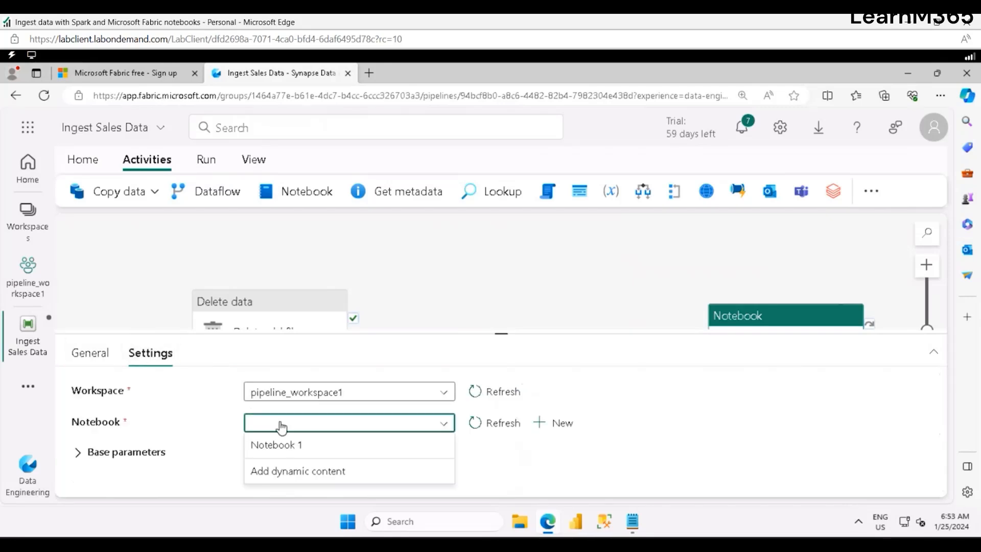
pyautogui.click(498, 422)
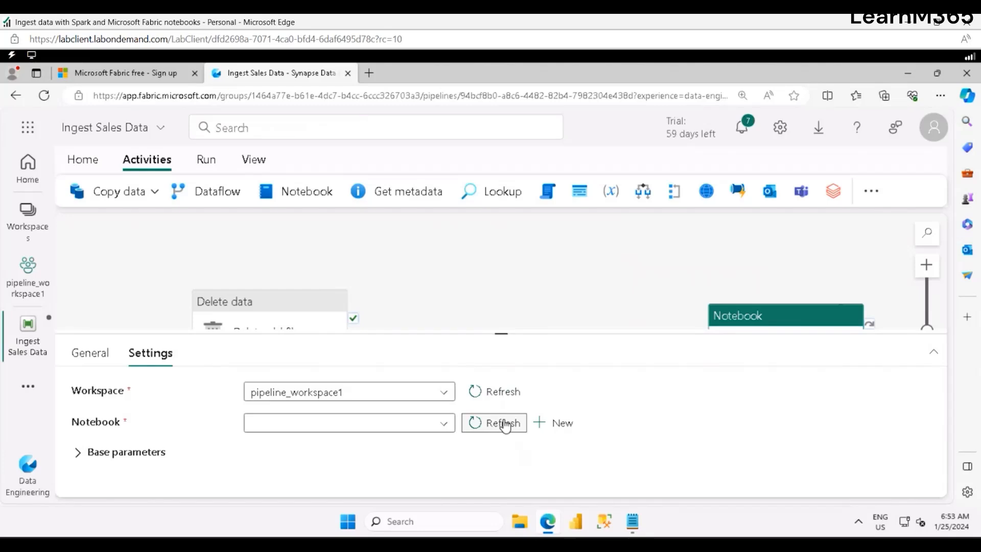
pyautogui.click(387, 429)
pyautogui.click(276, 447)
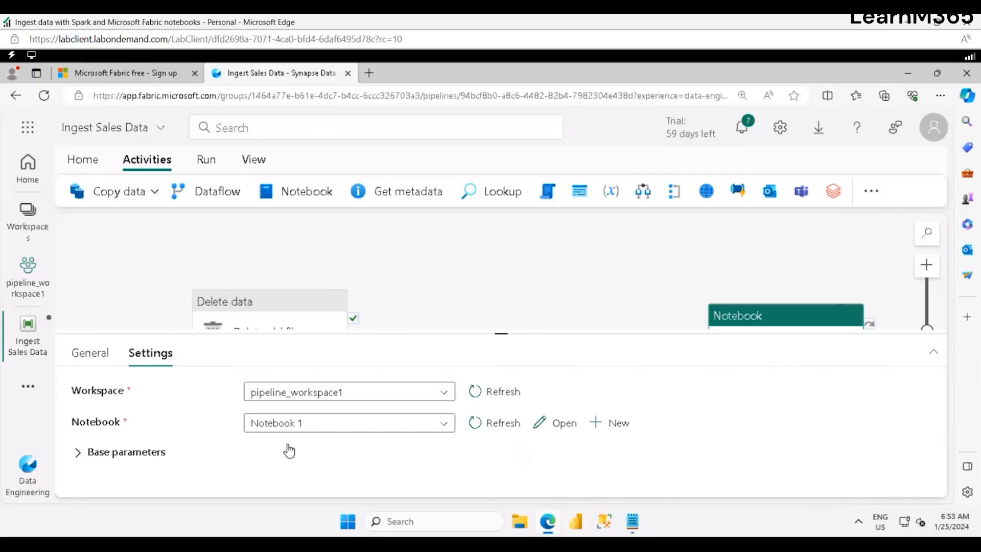
# - Add a base parameter named table_name to the Load Sales Notebook activity
pyautogui.click(169, 454)
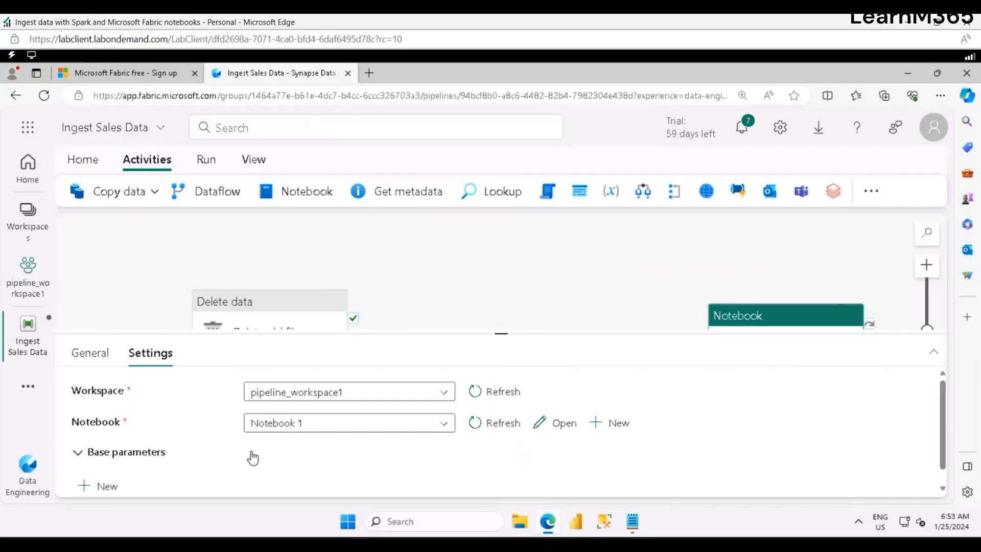
pyautogui.scroll(-1, 253, 457)
pyautogui.click(98, 469)
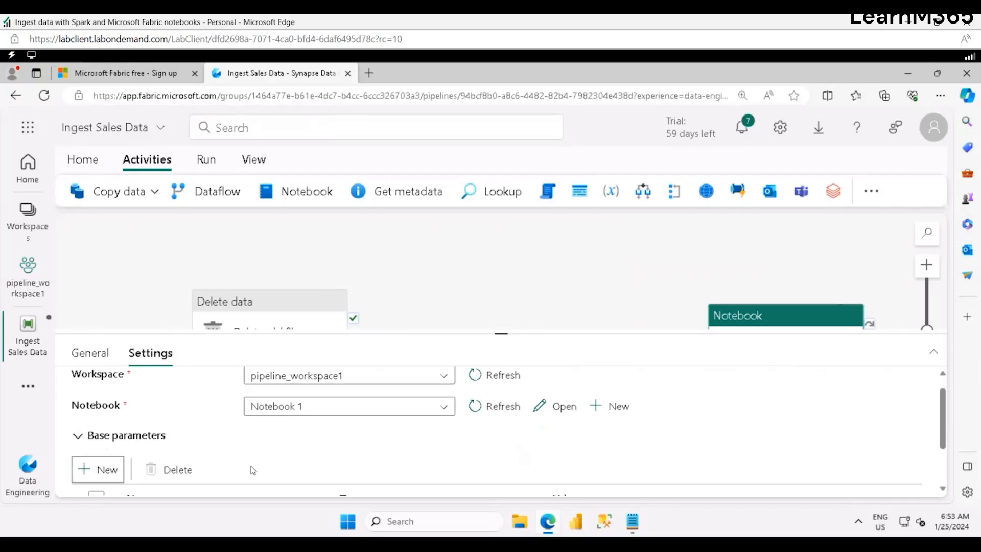
pyautogui.scroll(-3, 251, 467)
pyautogui.click(186, 459)
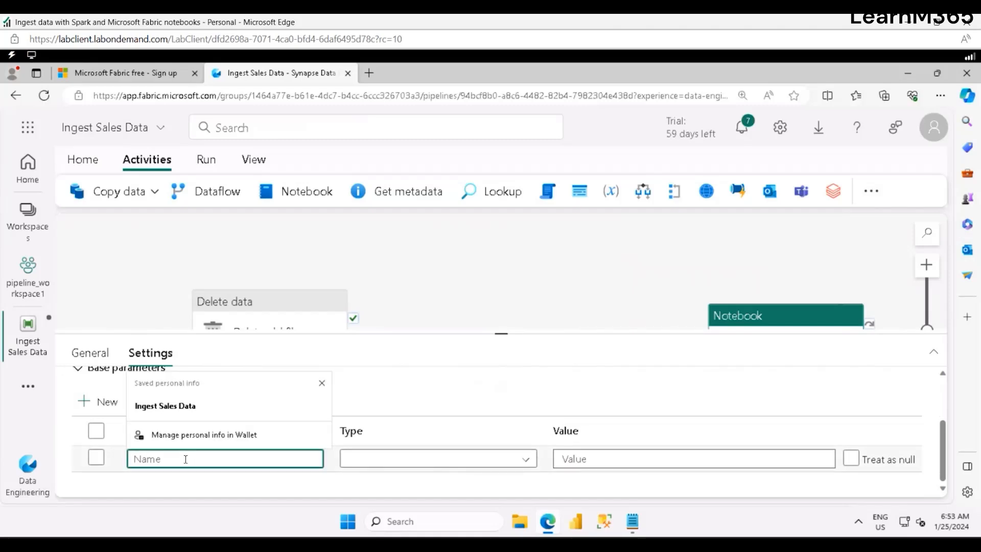
pyautogui.write('tab')
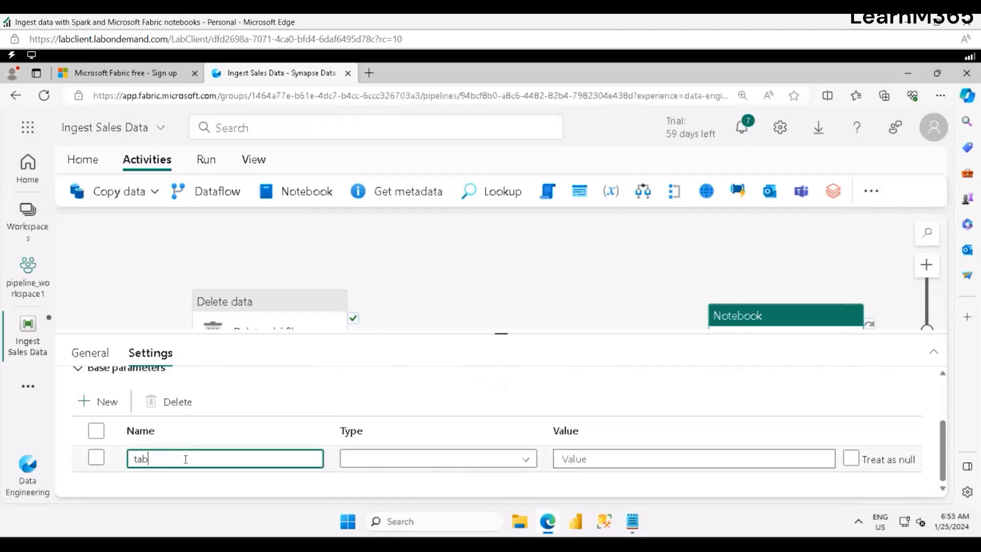
pyautogui.write('le_name')
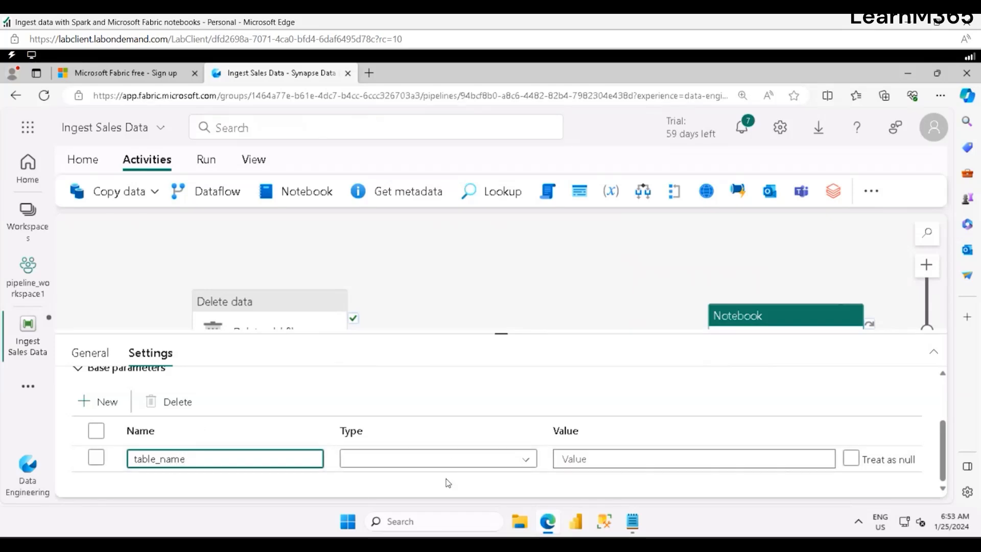
# - Set the table_name parameter's type to String and its value to new_sales
pyautogui.click(448, 460)
pyautogui.scroll(-1, 445, 481)
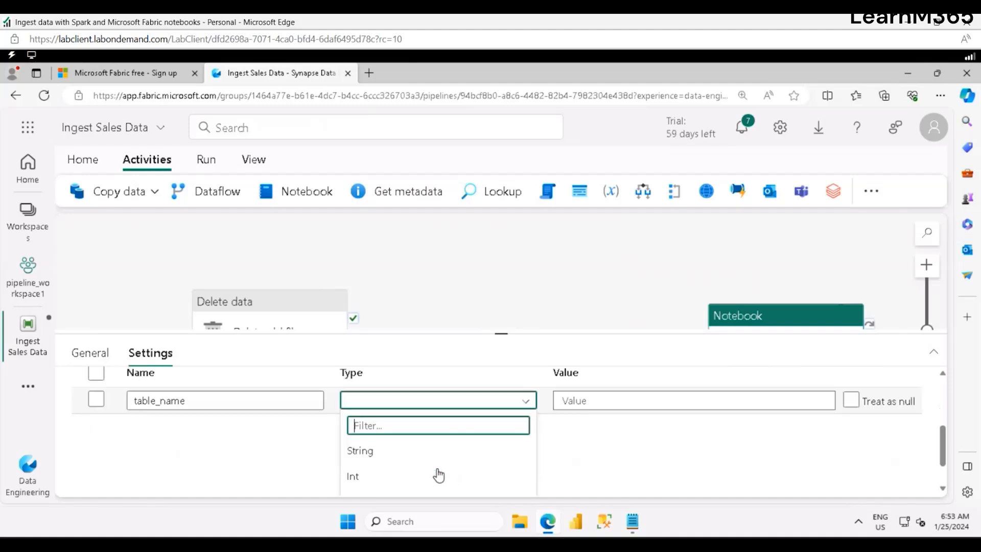
pyautogui.click(357, 451)
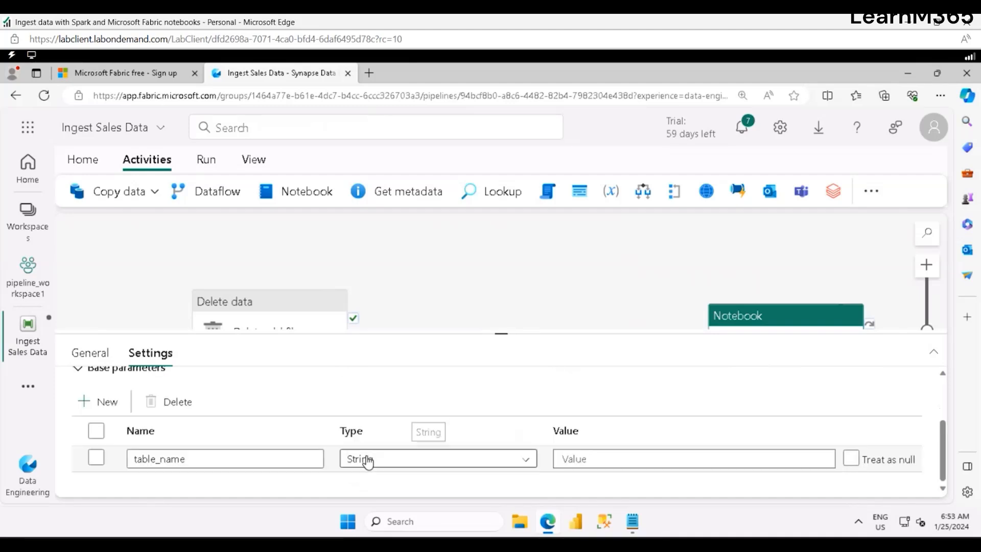
pyautogui.click(684, 463)
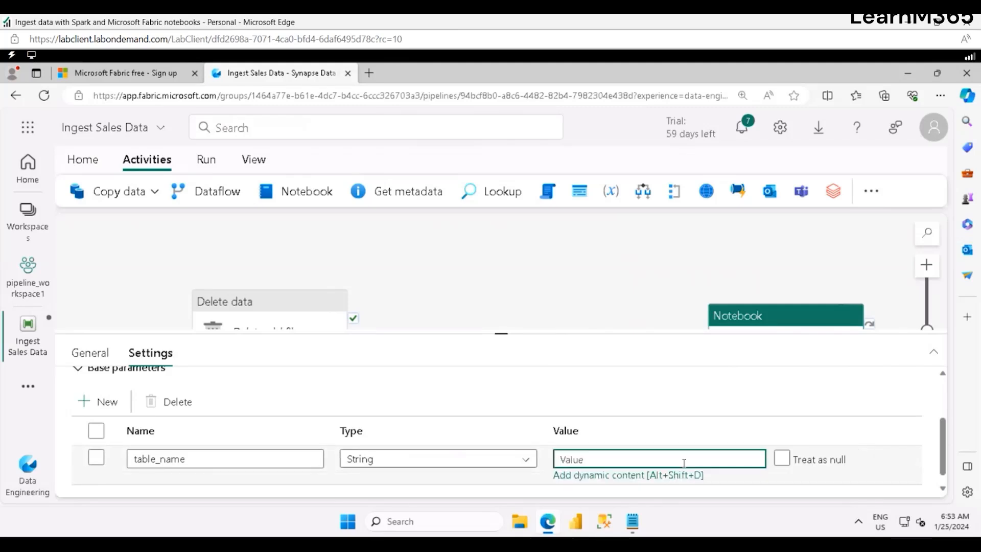
pyautogui.write('n')
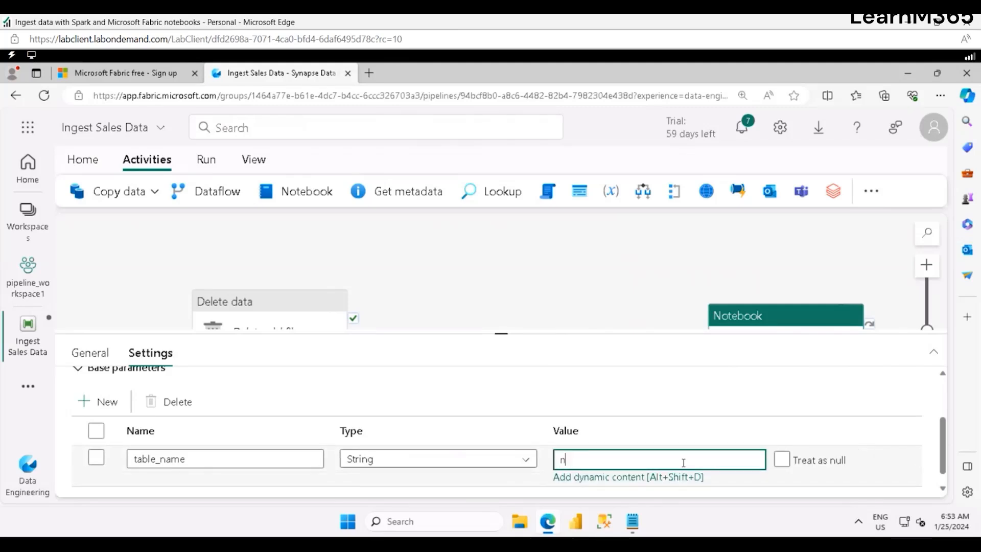
pyautogui.write('ew_sales')
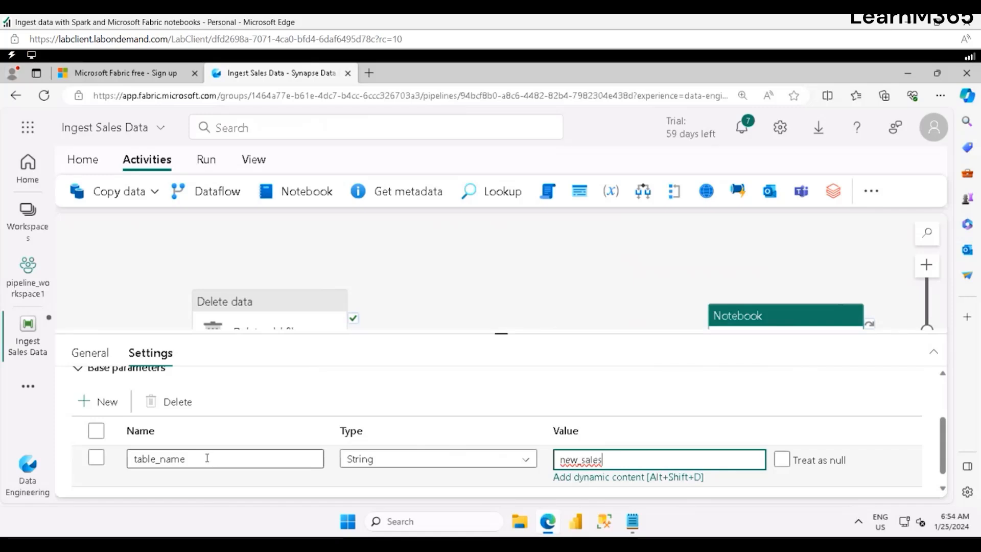
# - Save the Ingest Sales Data pipeline, bring all its activities into view and run it
pyautogui.click(76, 162)
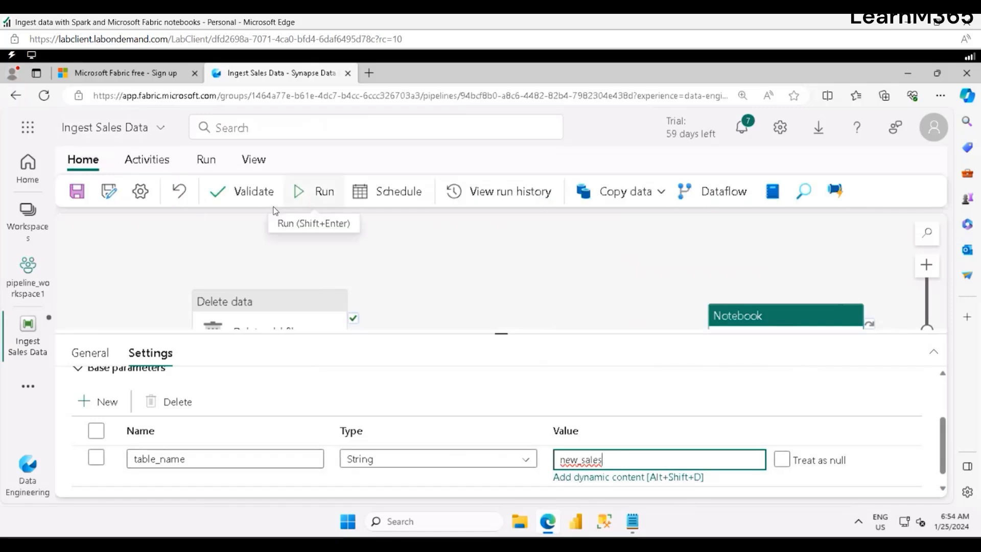
pyautogui.click(77, 192)
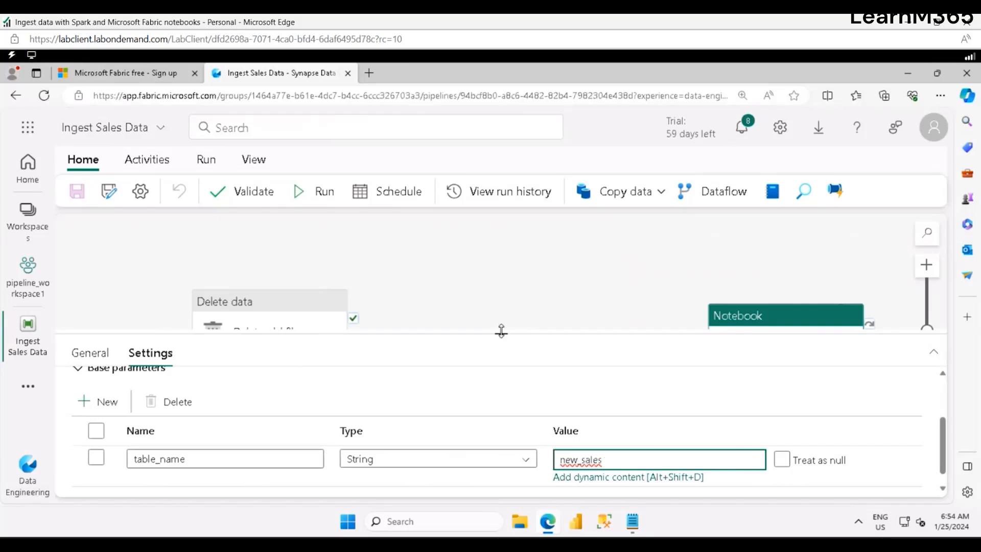
pyautogui.click(934, 354)
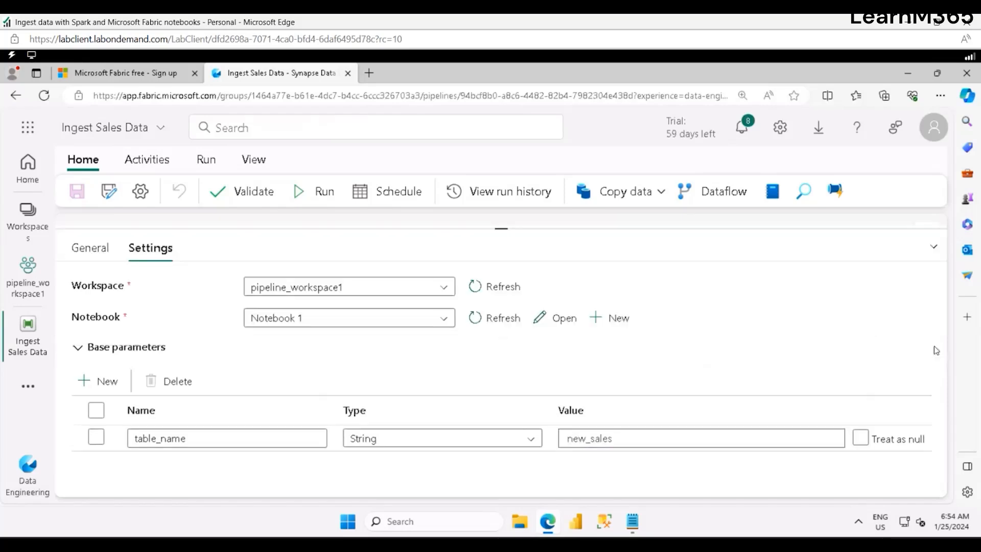
pyautogui.click(936, 236)
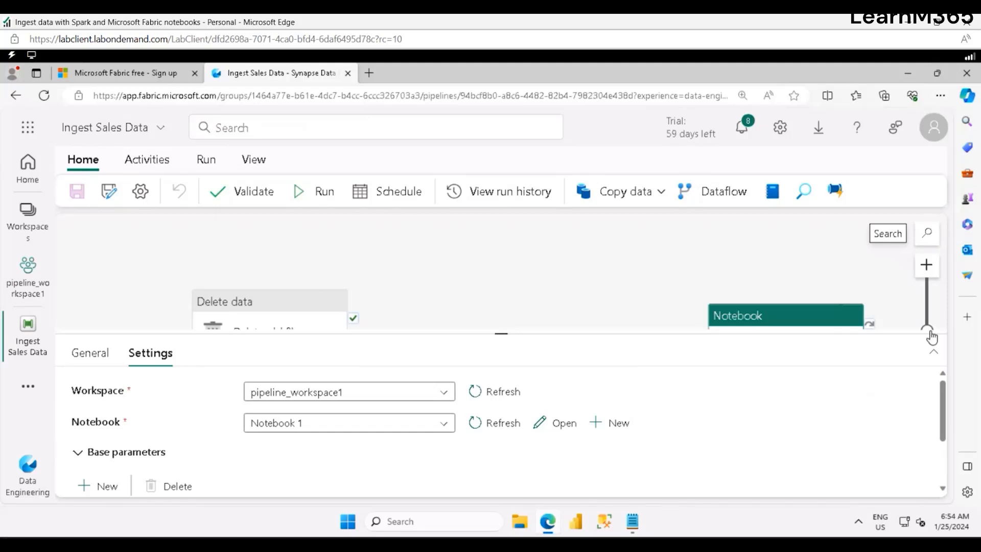
pyautogui.moveTo(504, 333); pyautogui.dragTo(505, 360)
pyautogui.moveTo(514, 478); pyautogui.dragTo(511, 480)
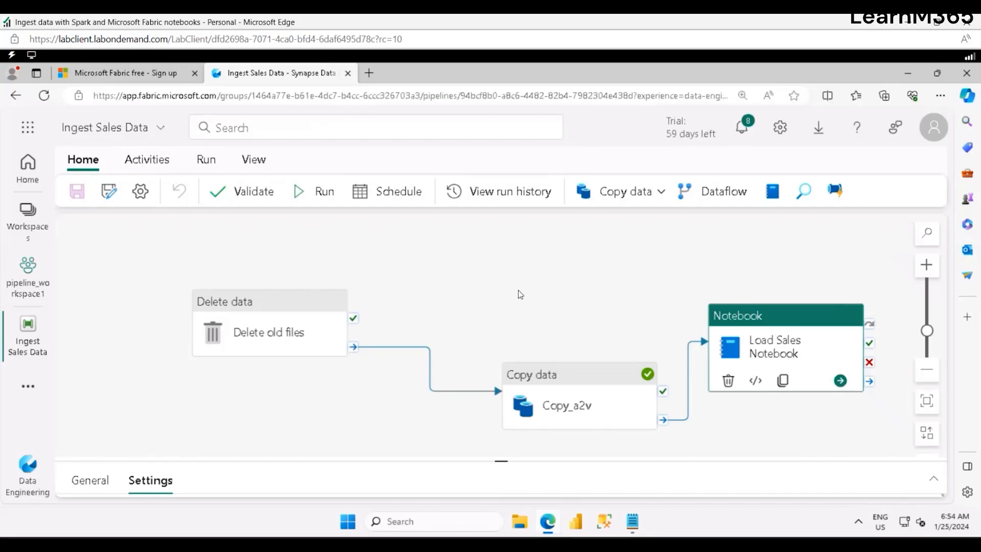
pyautogui.click(308, 199)
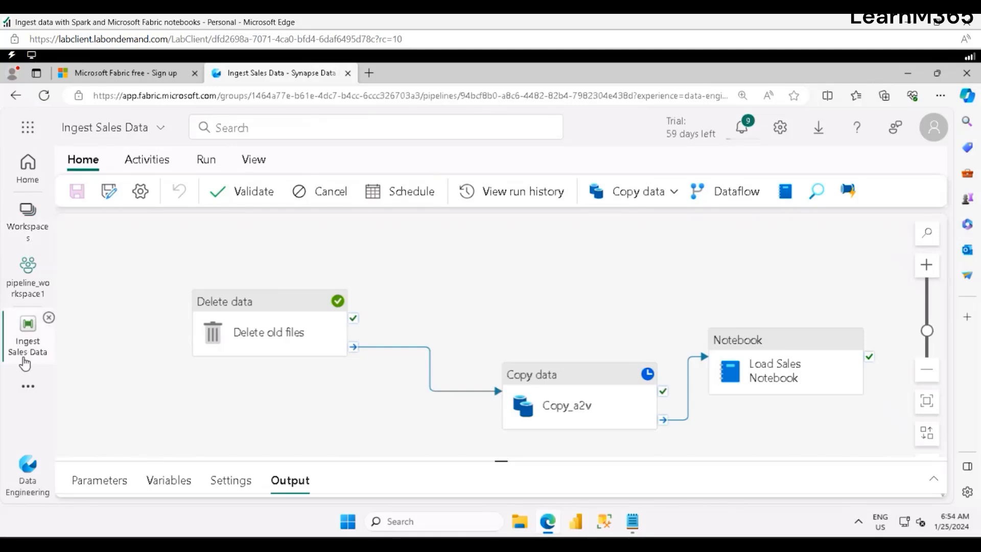
# - Open mynewlakehouse while the pipeline runs and refresh its Tables folder
pyautogui.click(27, 386)
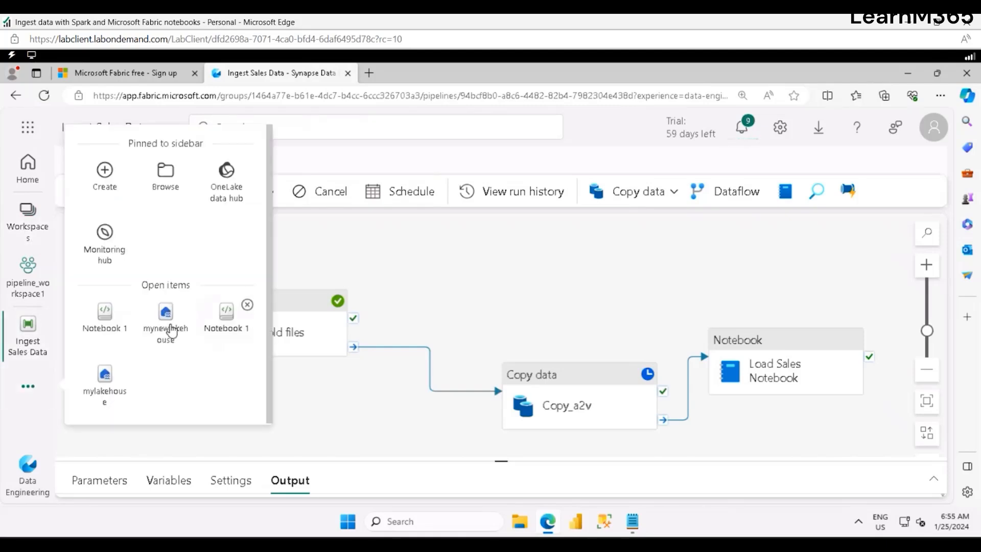
pyautogui.click(171, 331)
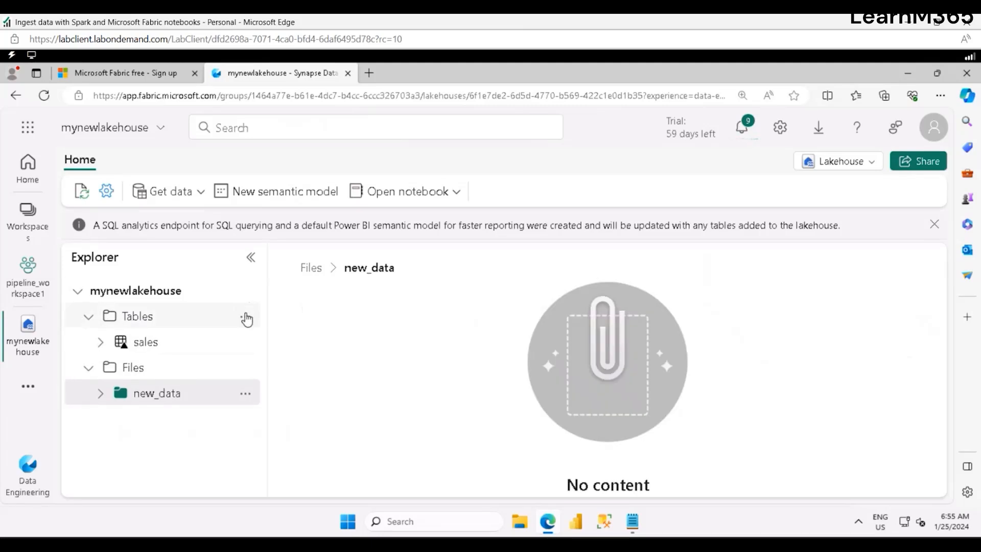
pyautogui.click(246, 317)
pyautogui.click(264, 415)
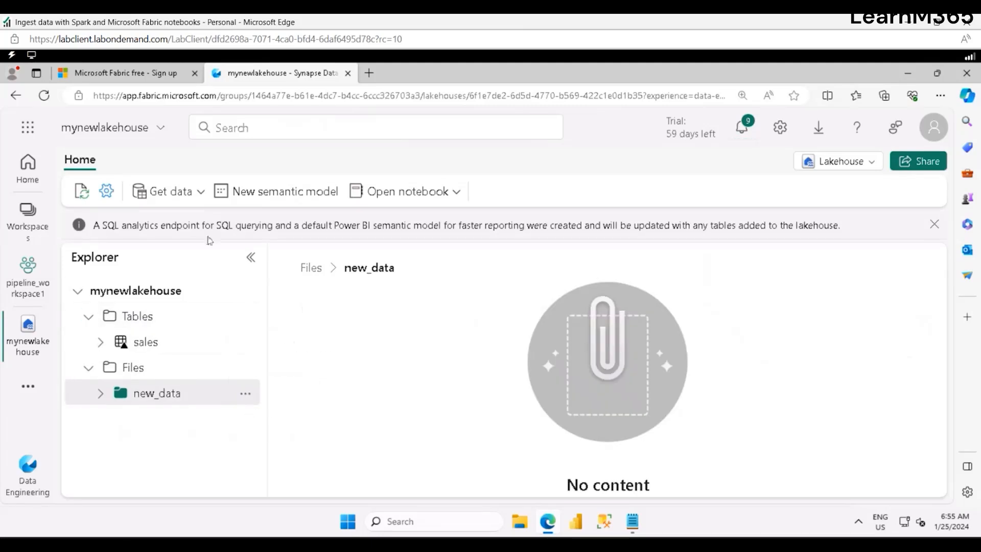
# - Return to the Ingest Sales Data pipeline, validate it and dismiss the validation output
pyautogui.click(28, 387)
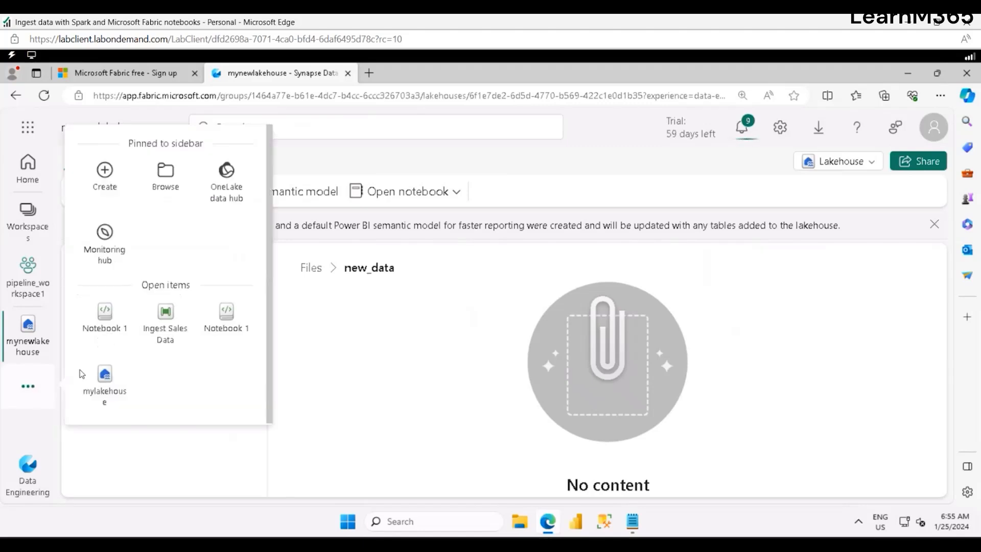
pyautogui.click(165, 322)
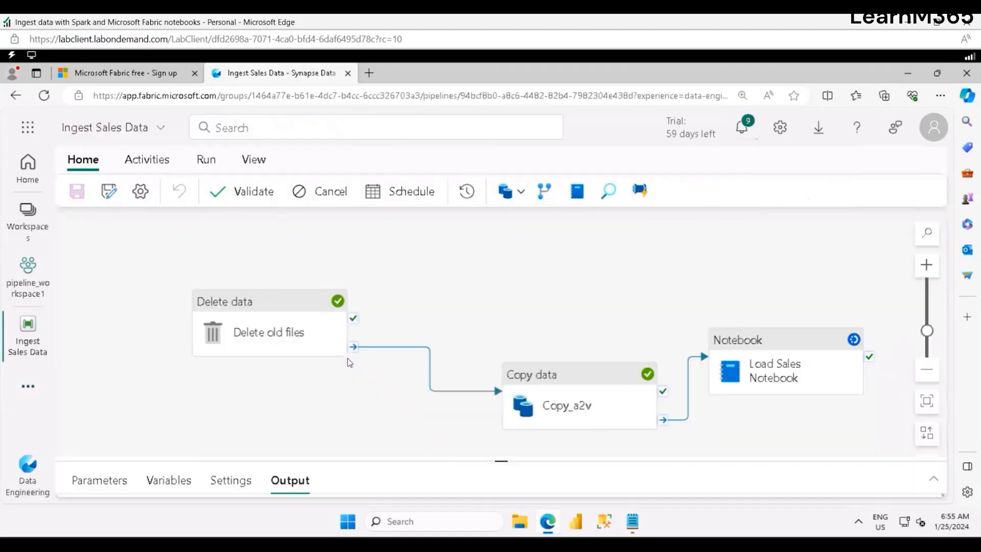
pyautogui.click(238, 193)
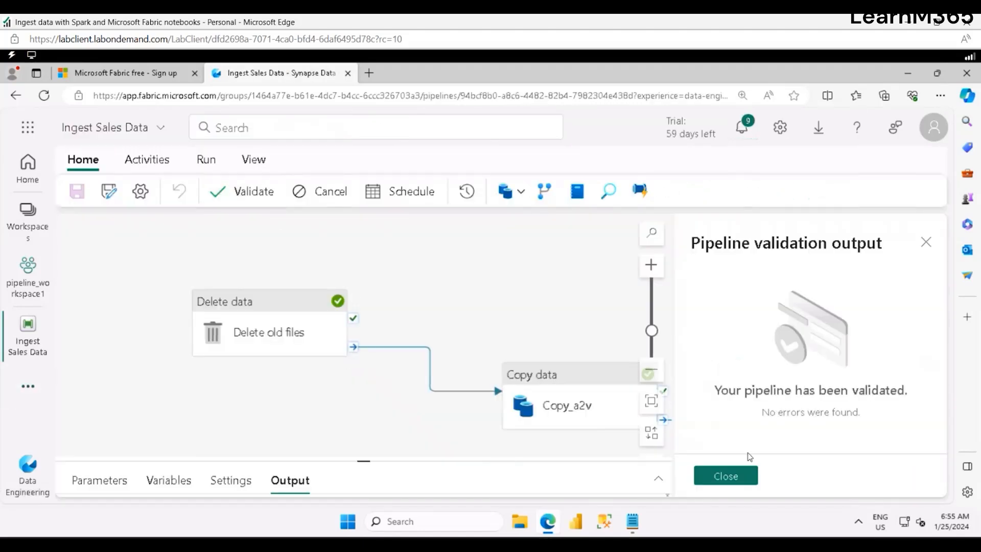
pyautogui.click(926, 243)
# - Enlarge the pipeline's run output and refresh the status of its activities
pyautogui.moveTo(498, 460); pyautogui.dragTo(501, 291)
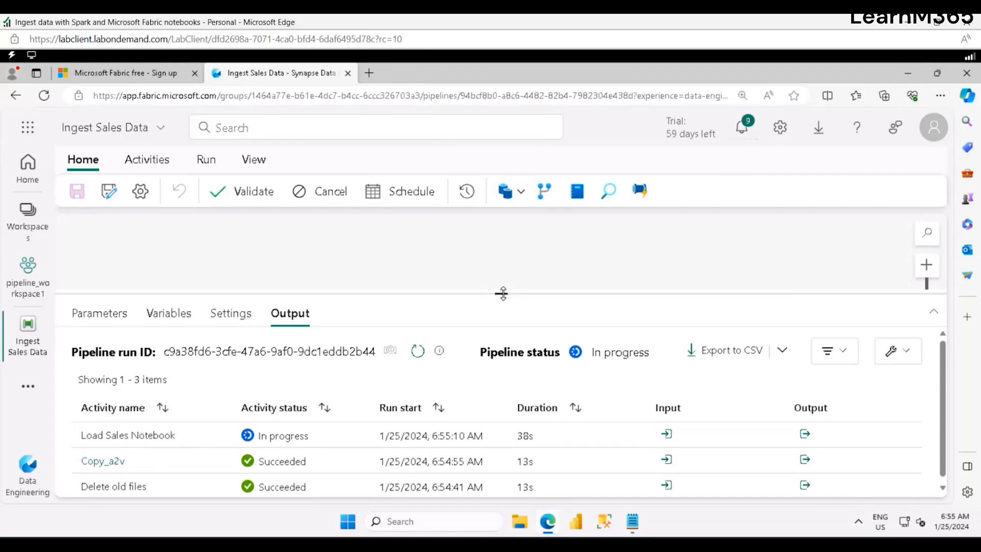
pyautogui.click(418, 351)
pyautogui.moveTo(499, 295)
pyautogui.mouseDown()
pyautogui.moveTo(502, 416)
pyautogui.moveTo(501, 281)
pyautogui.mouseUp()
pyautogui.click(422, 339)
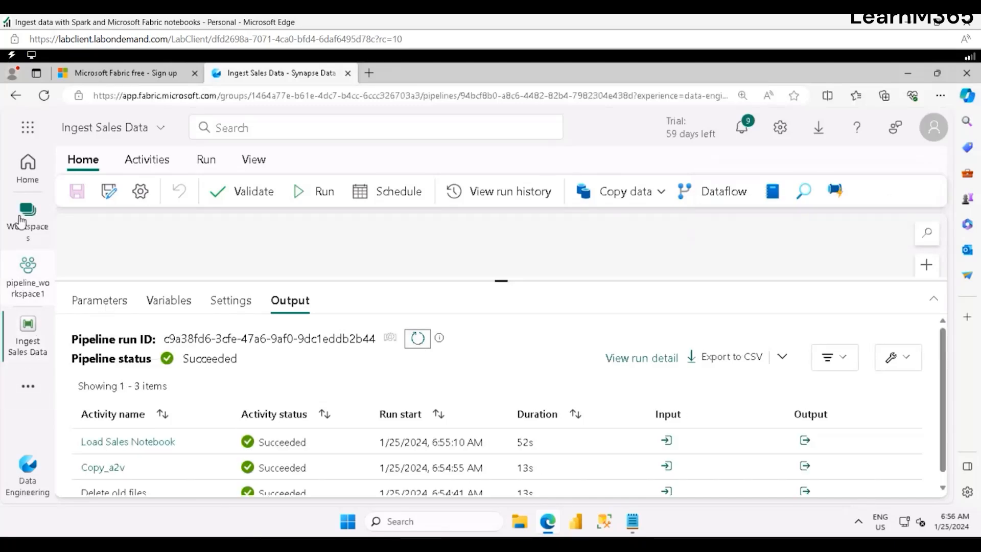
# - Reopen mynewlakehouse from the open items to inspect the data loaded by the pipeline run
pyautogui.click(27, 386)
pyautogui.click(161, 335)
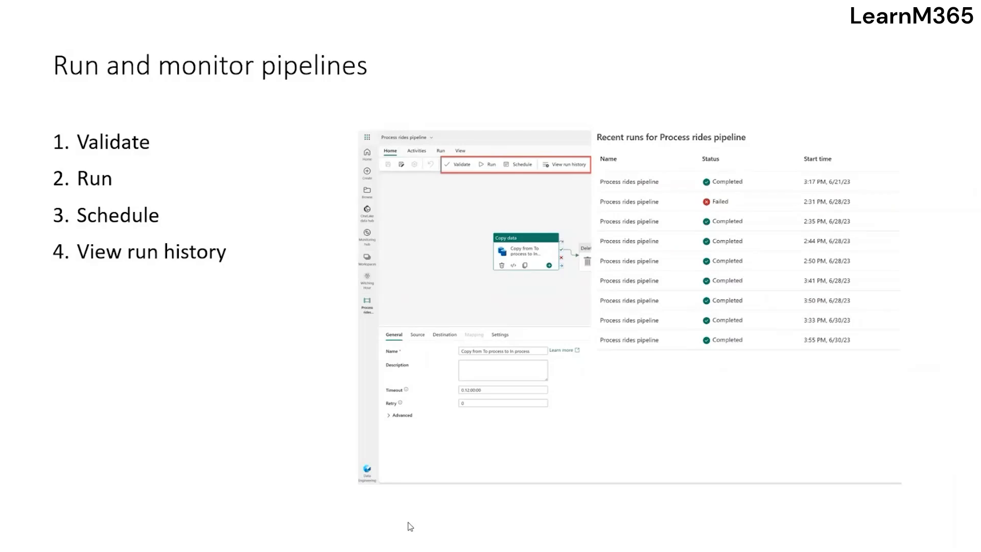
pyautogui.click(410, 516)
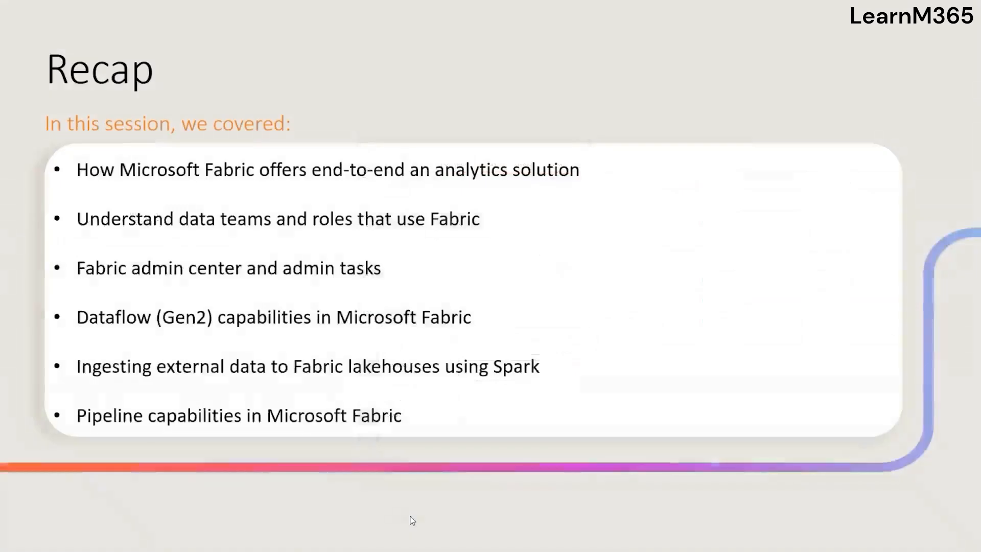